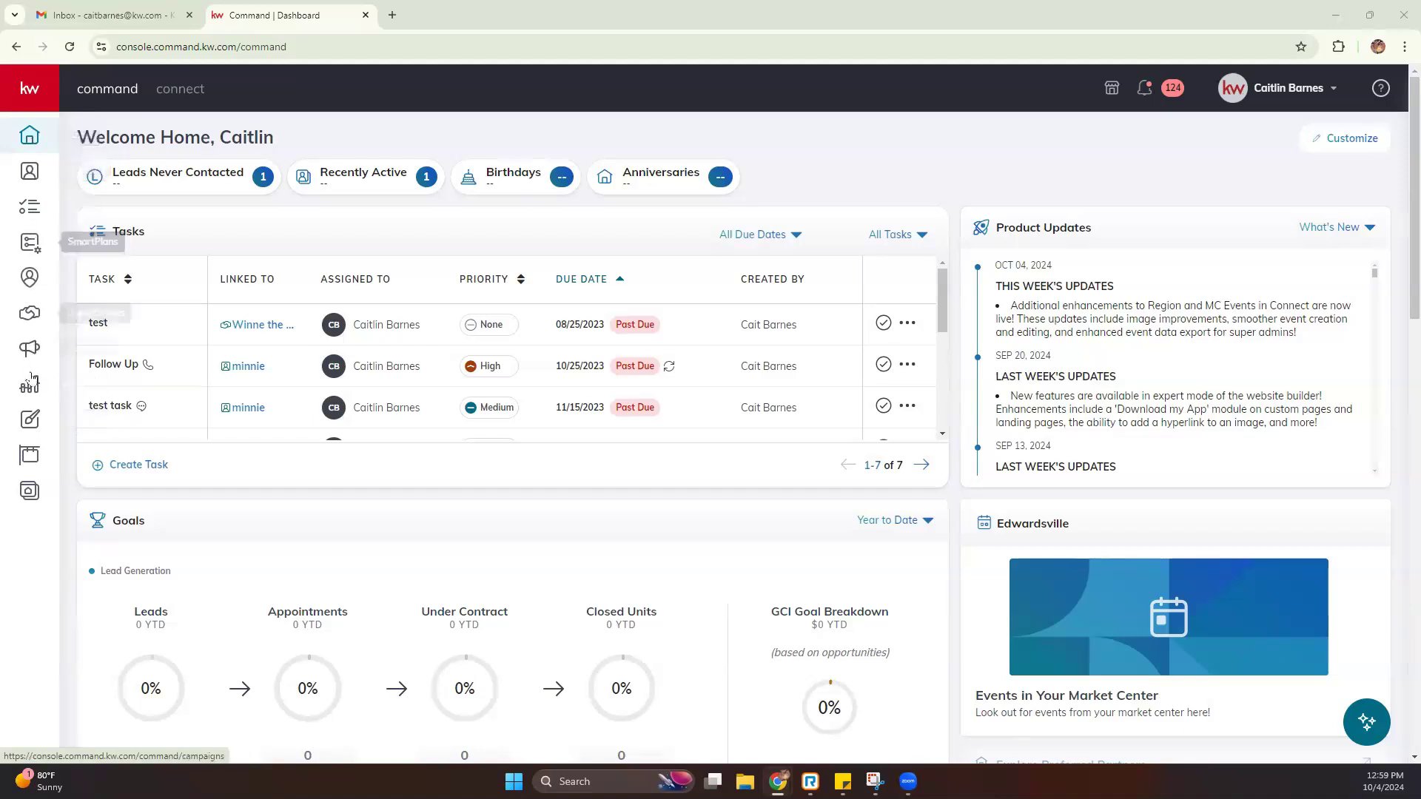
From the Designs page, create a new design of type Social and continue to the templates
click(32, 92)
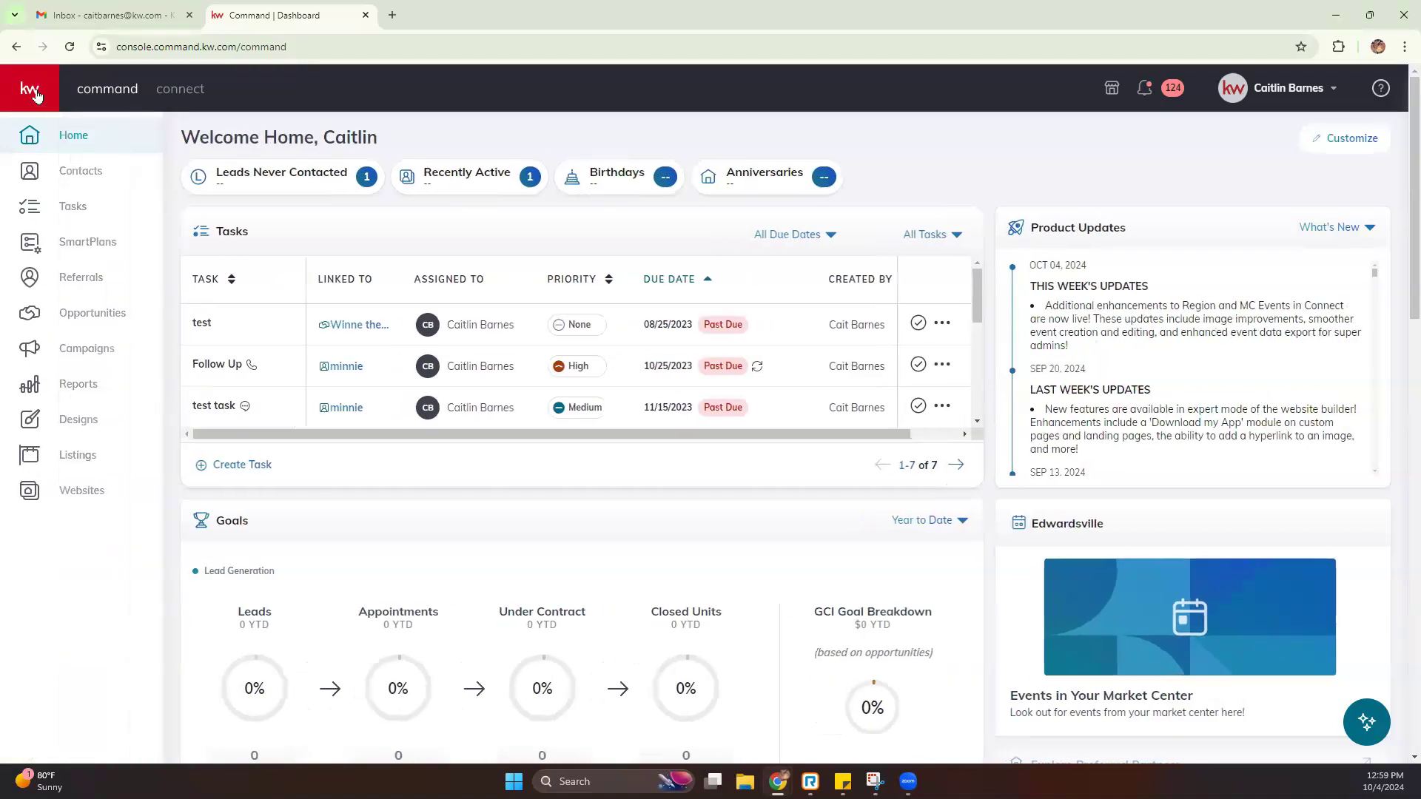
click(33, 92)
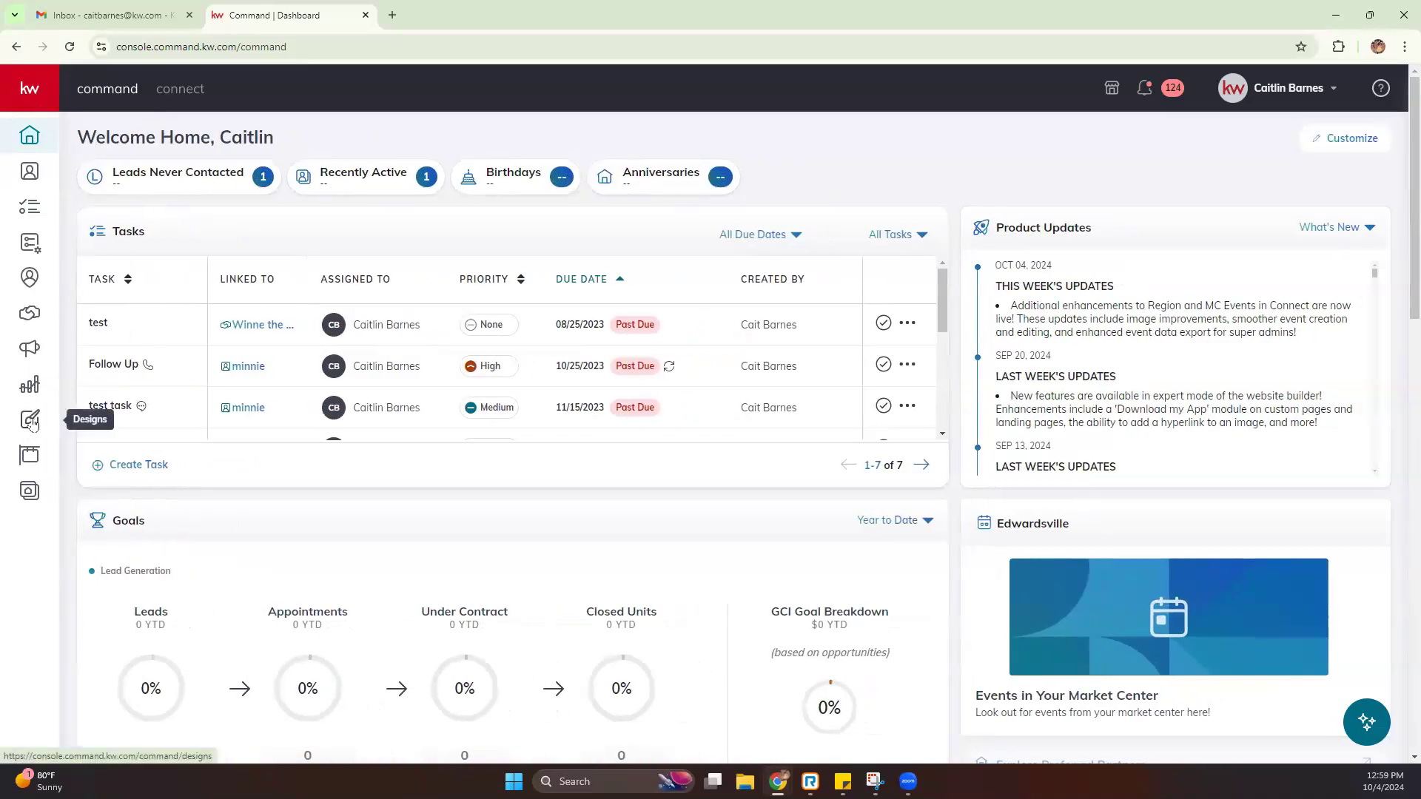
click(31, 421)
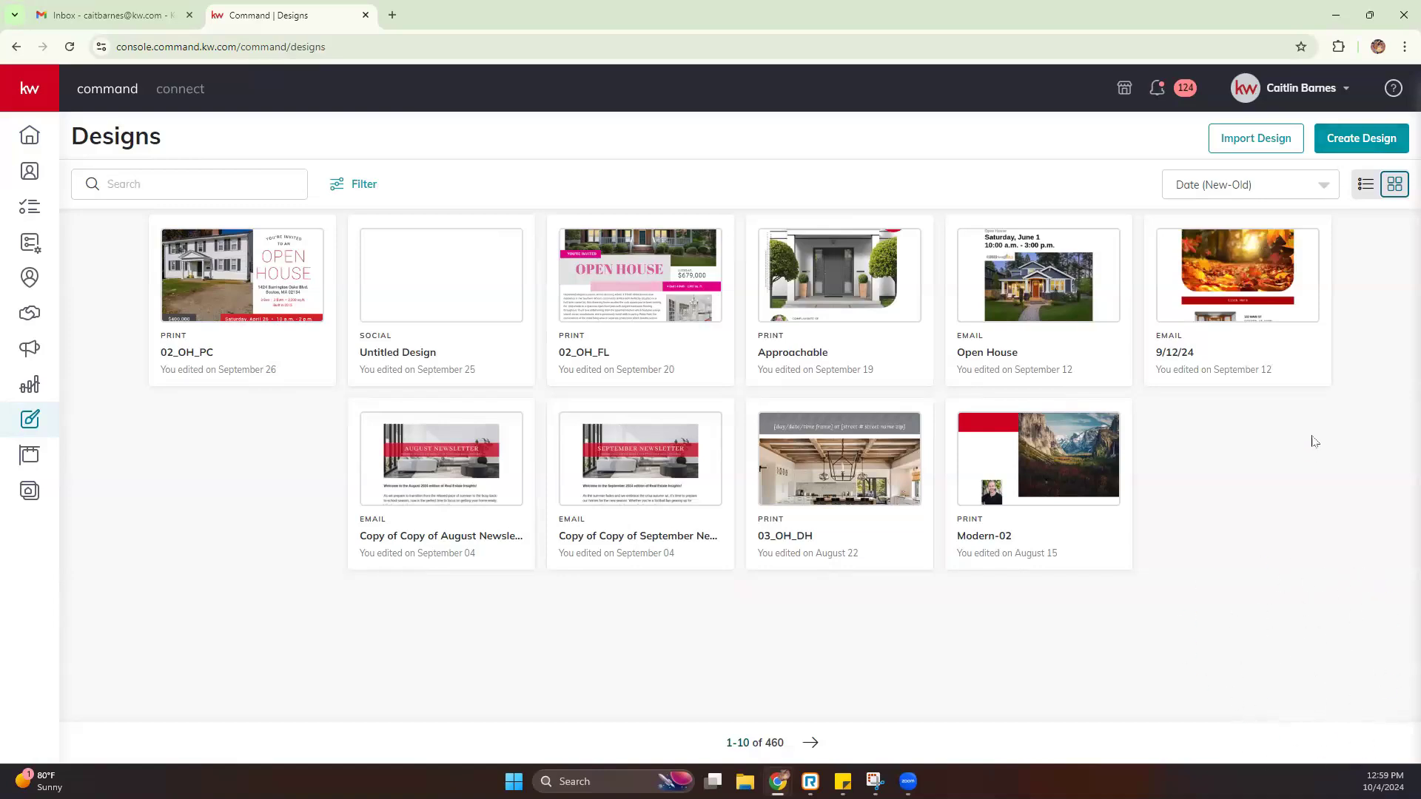
click(1338, 133)
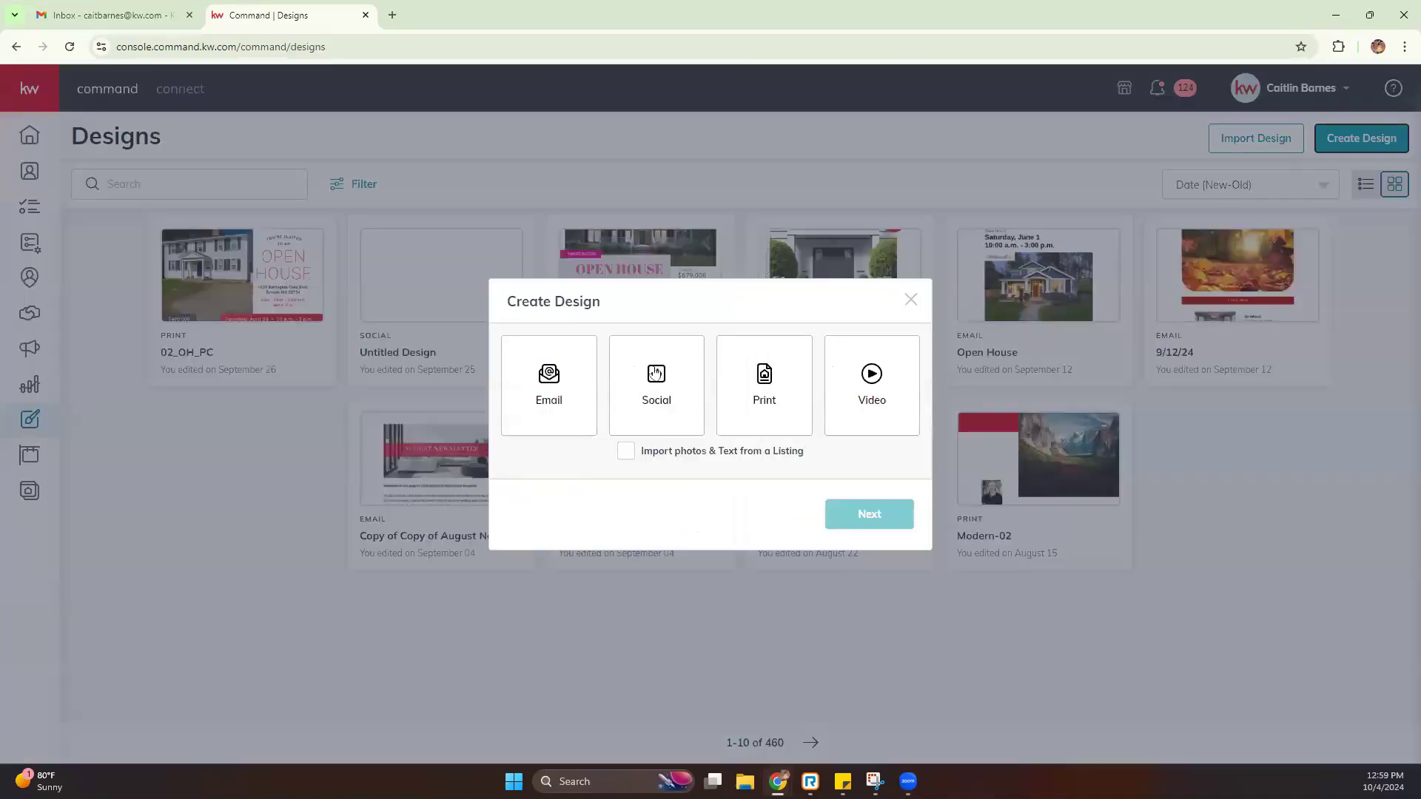
click(671, 360)
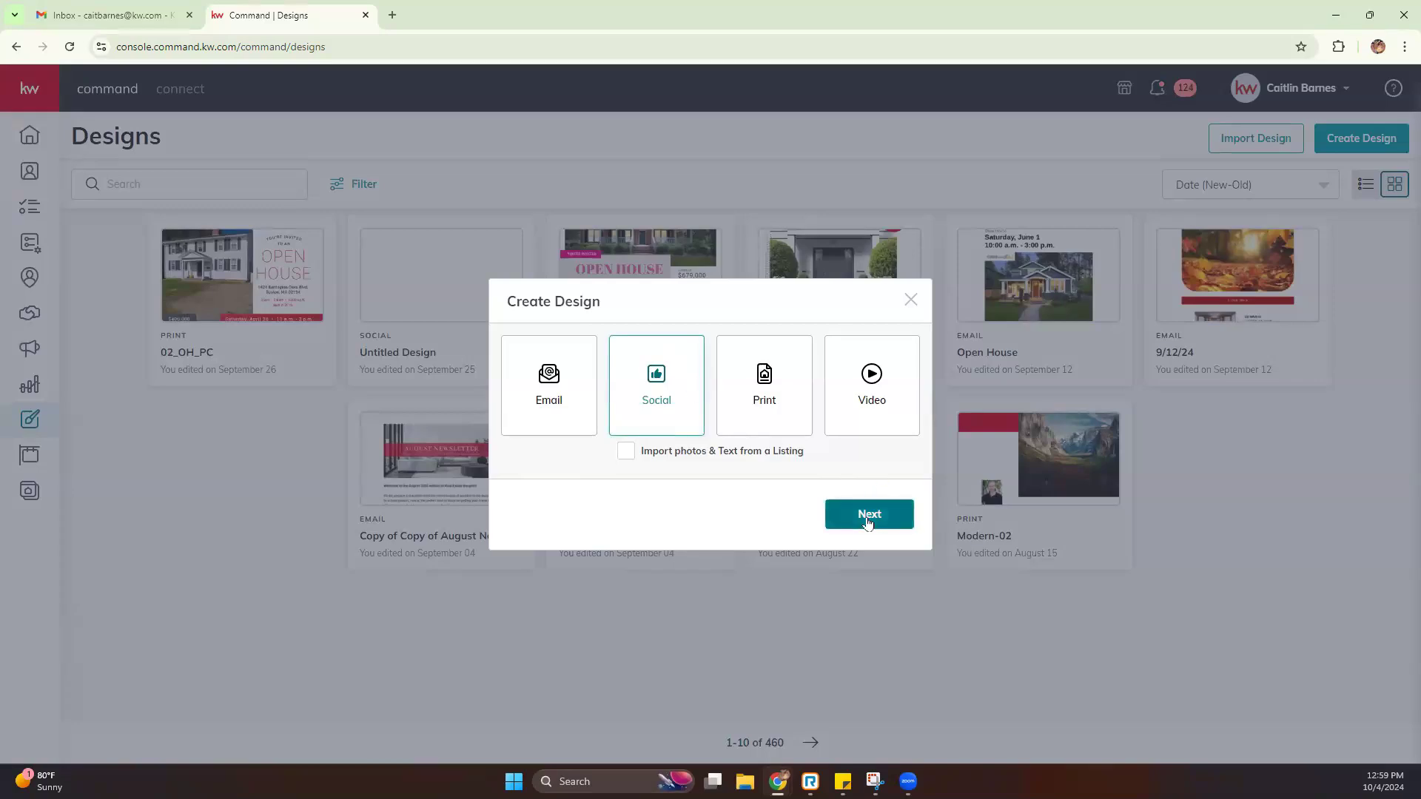
click(869, 515)
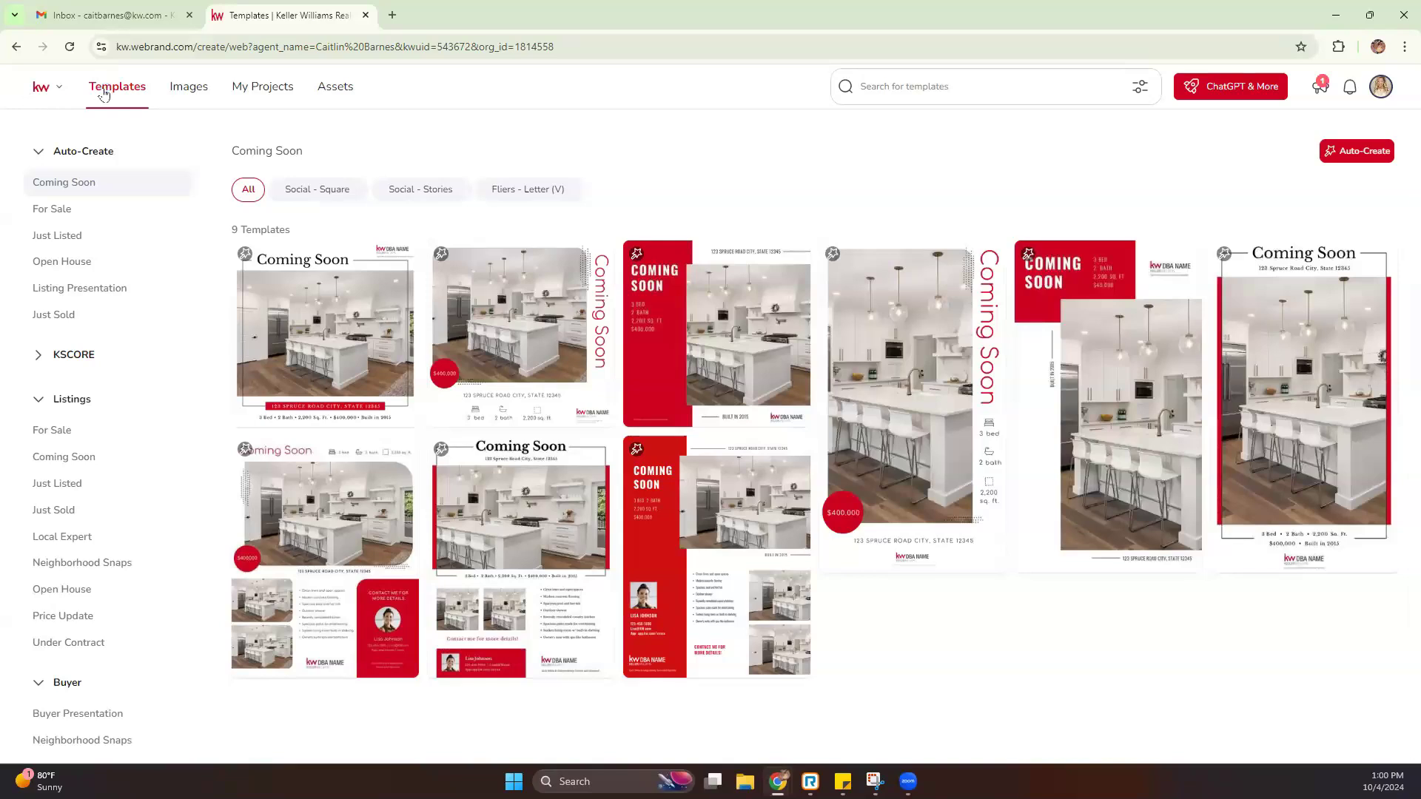
Dismiss the announcement popup and collapse the template categories from Auto-Create through Business Basics
click(128, 91)
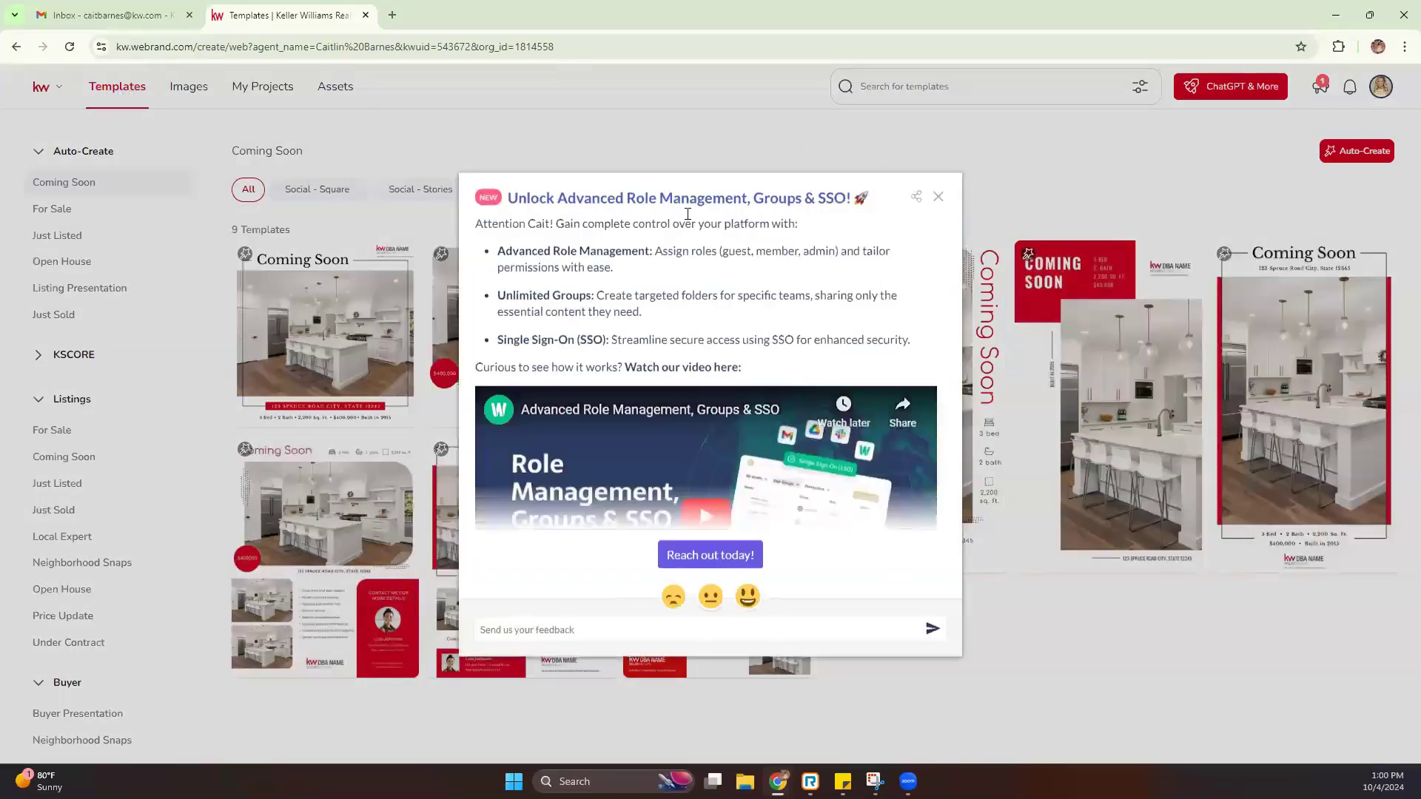
click(938, 198)
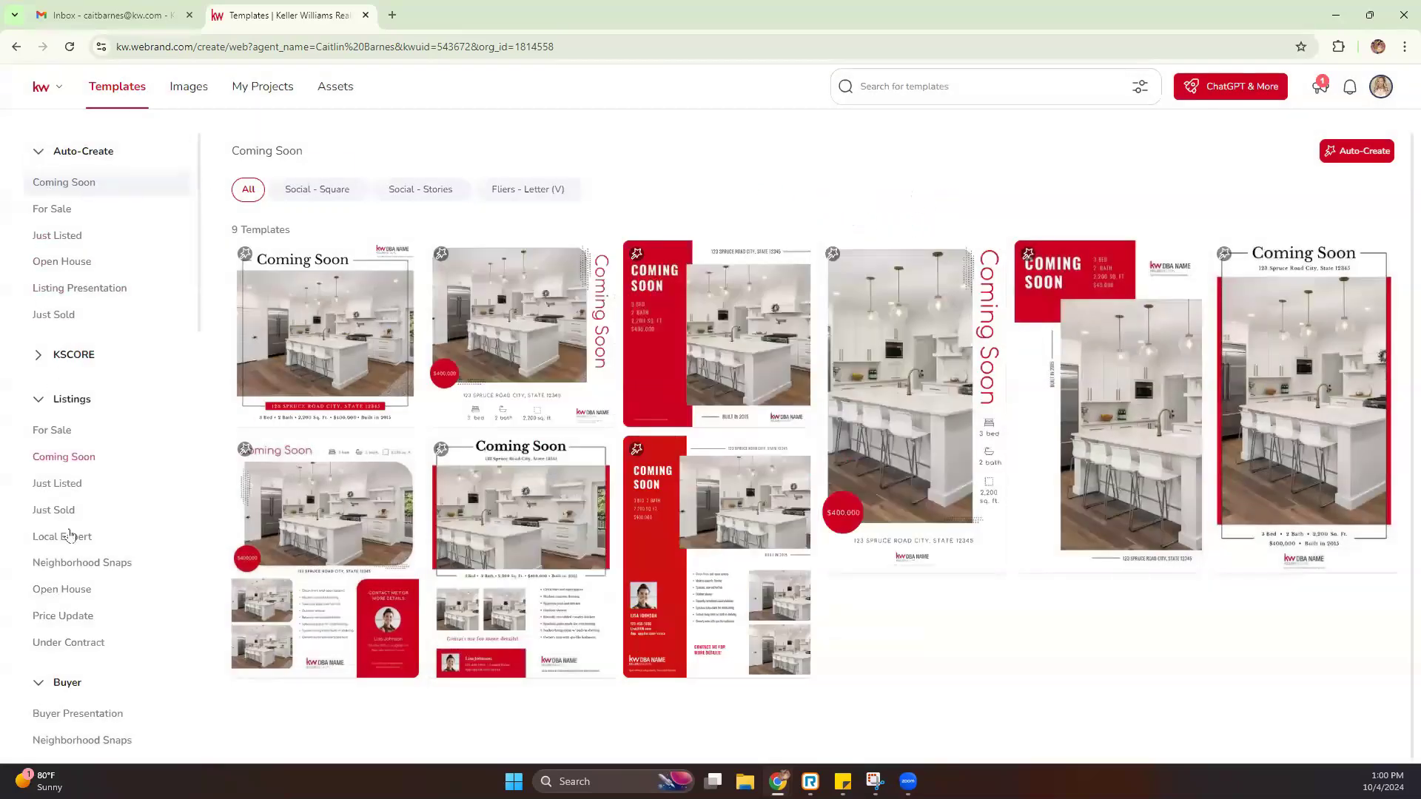
click(37, 155)
click(38, 195)
click(39, 195)
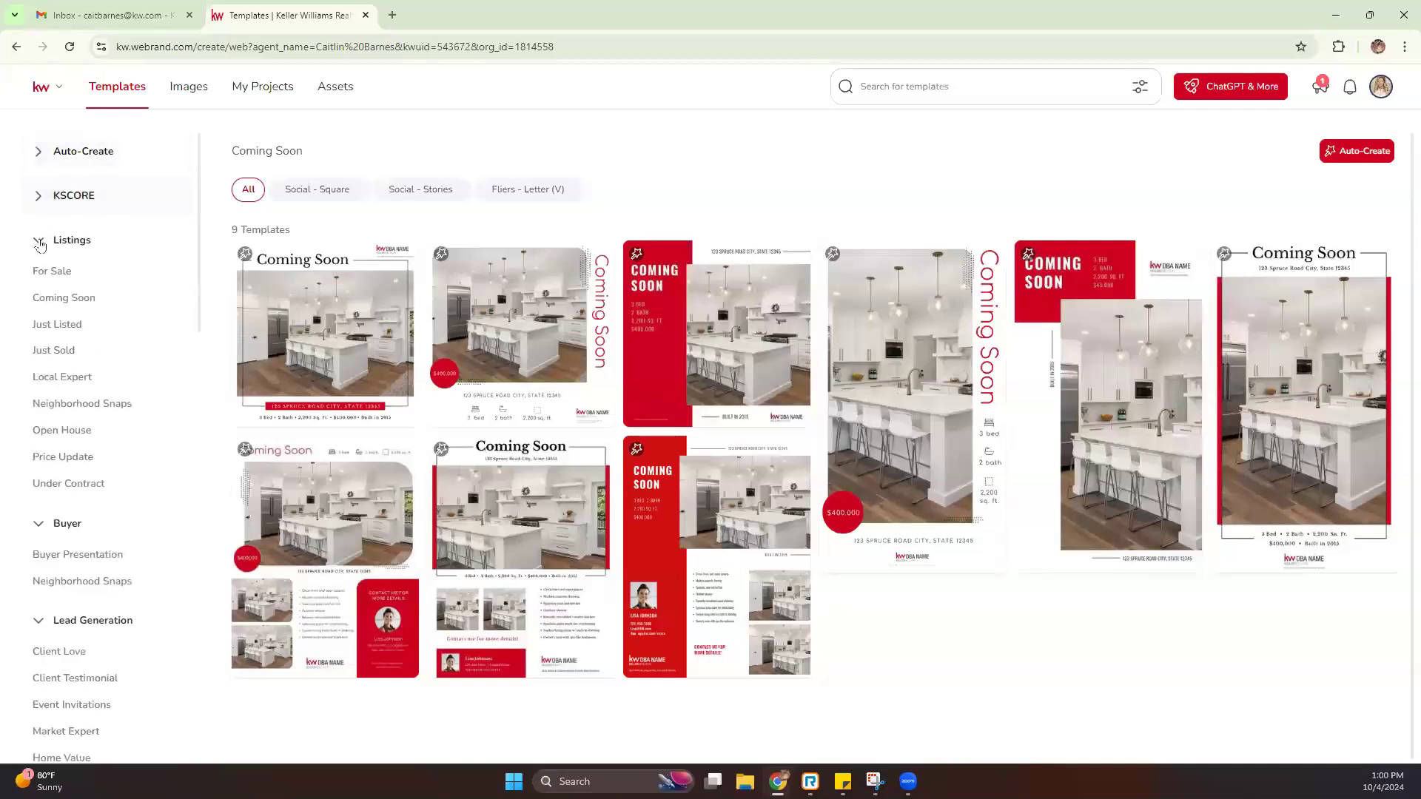
click(40, 242)
click(39, 285)
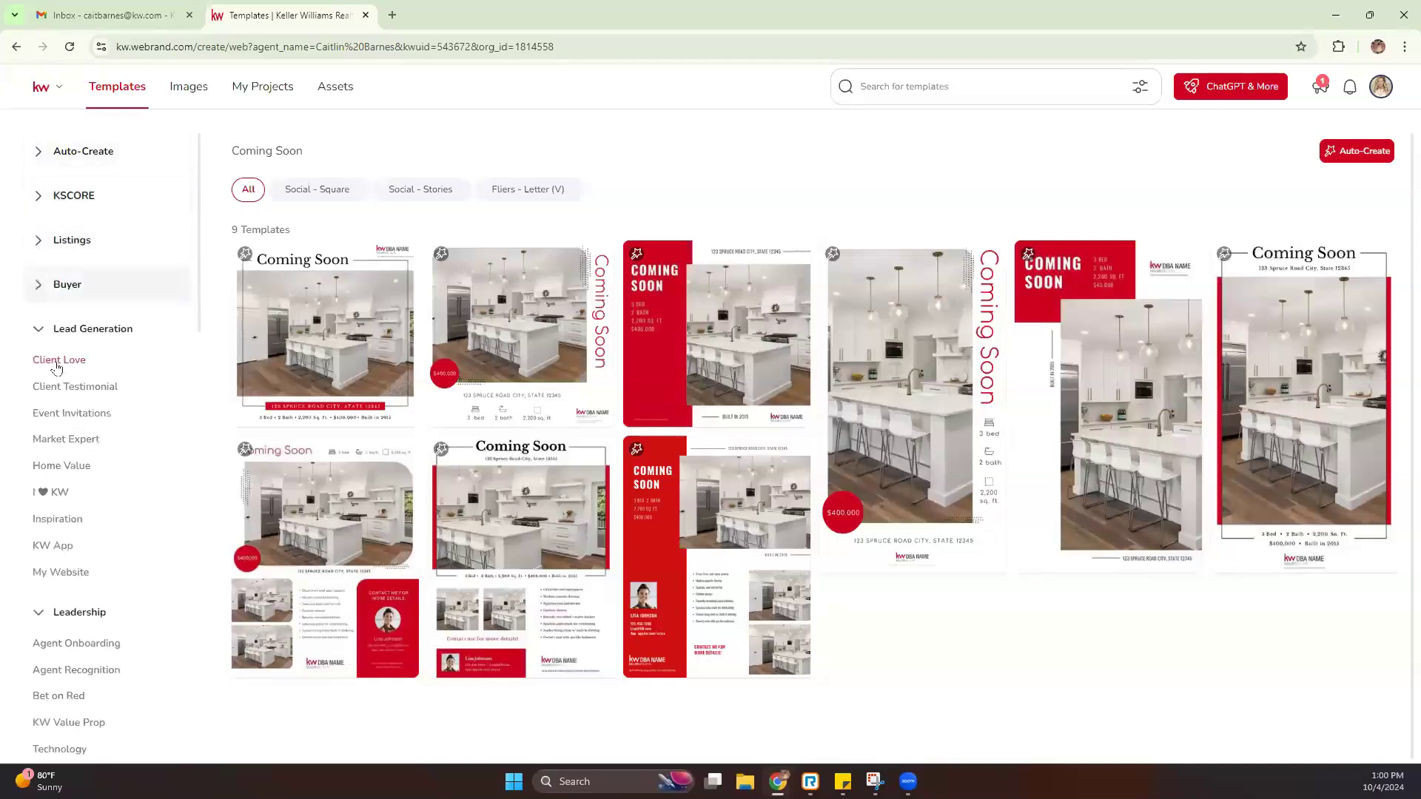
click(42, 327)
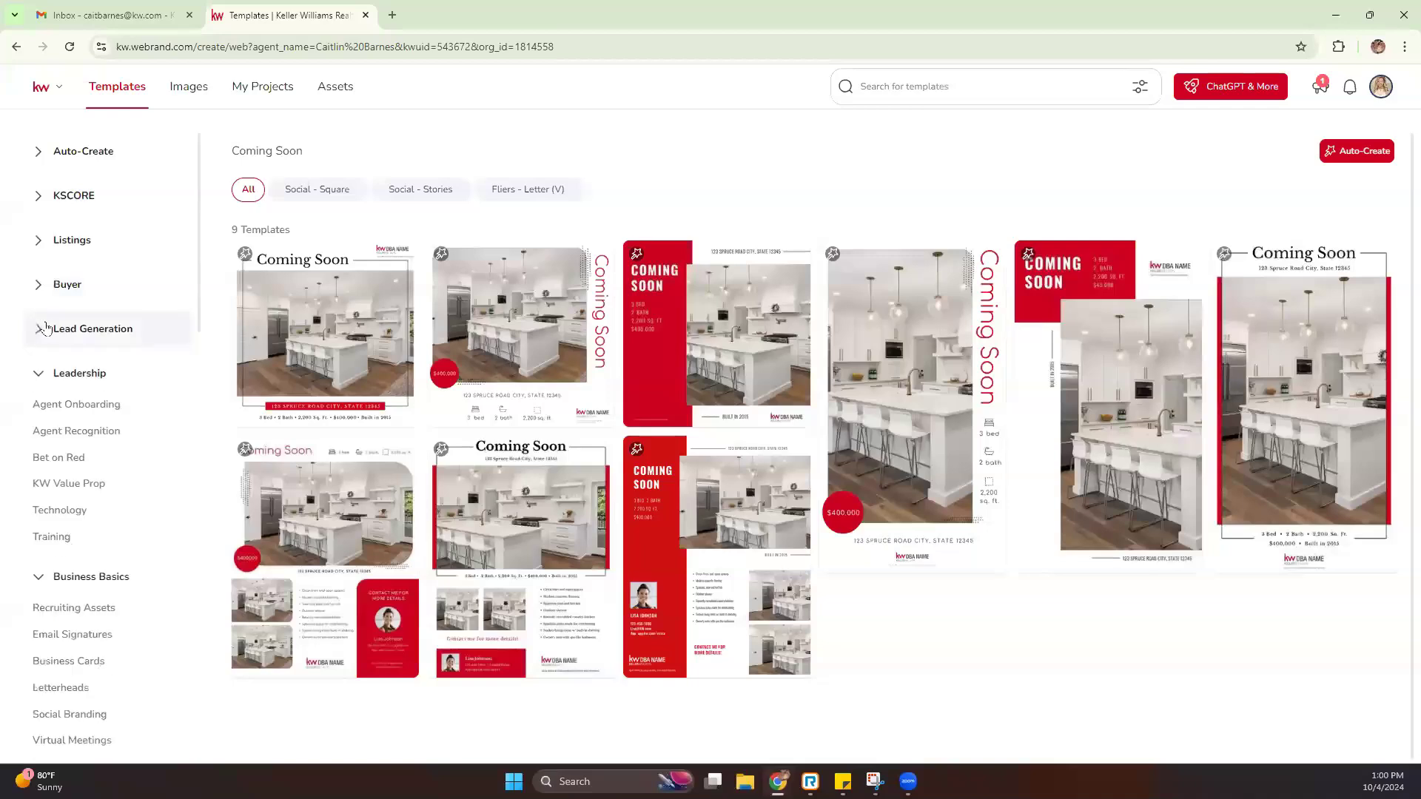
click(33, 372)
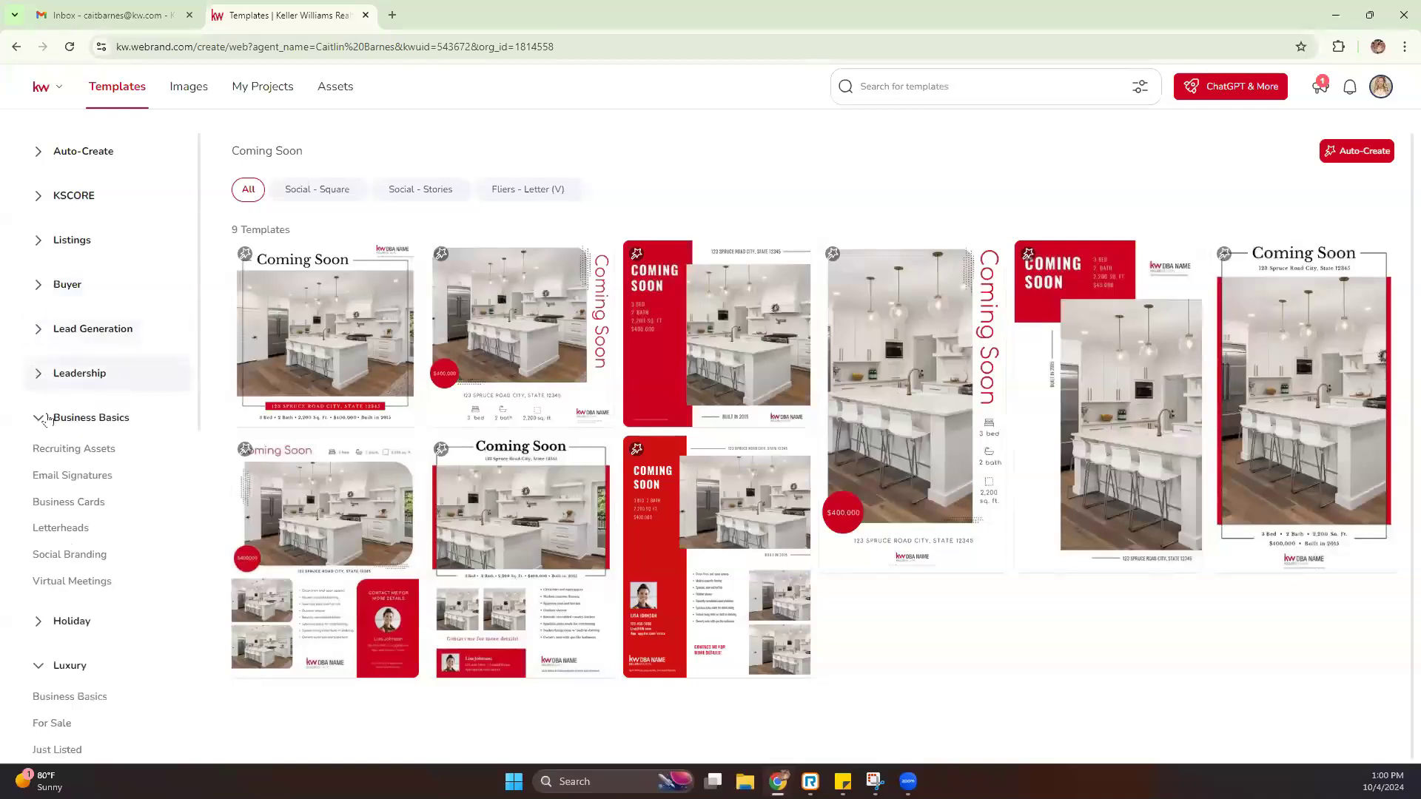
click(34, 667)
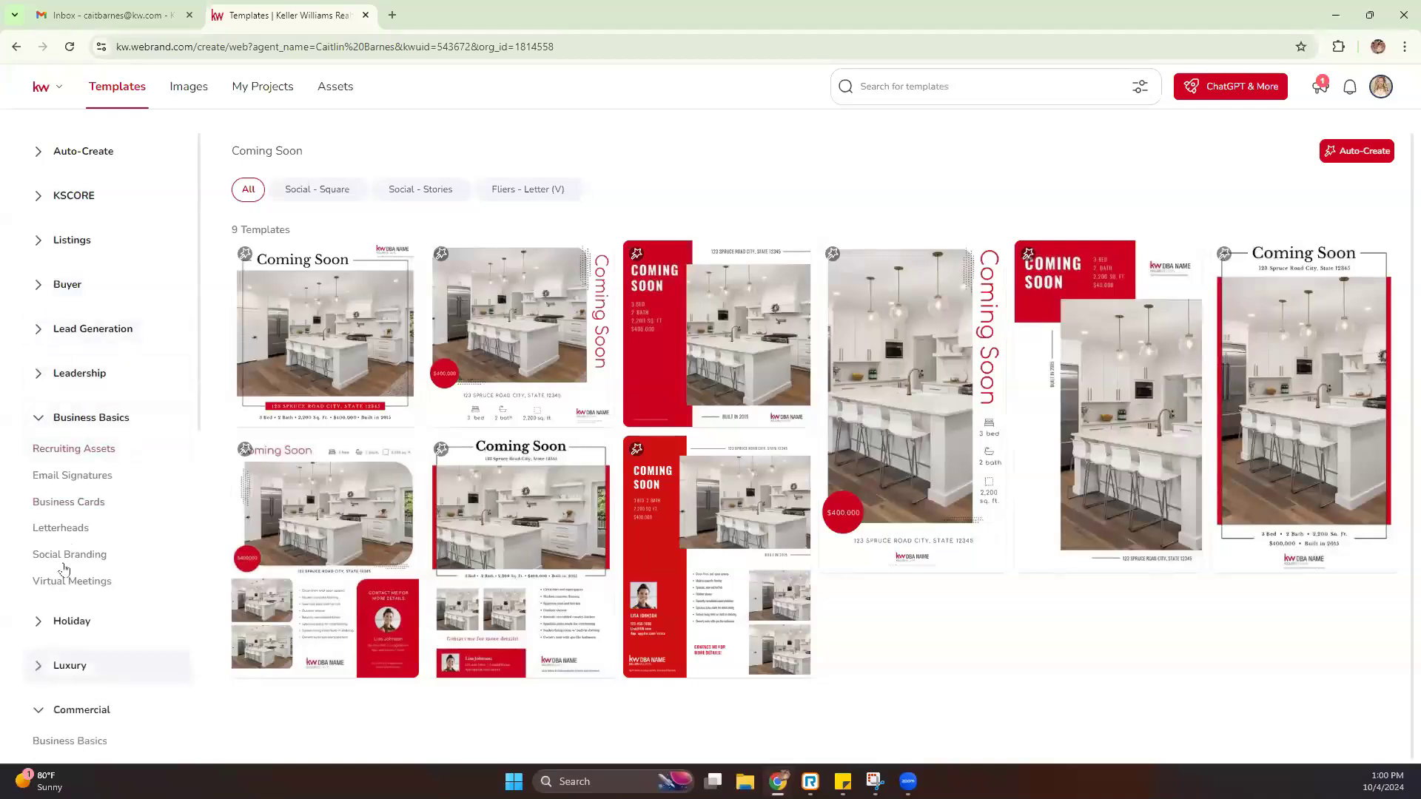
click(42, 419)
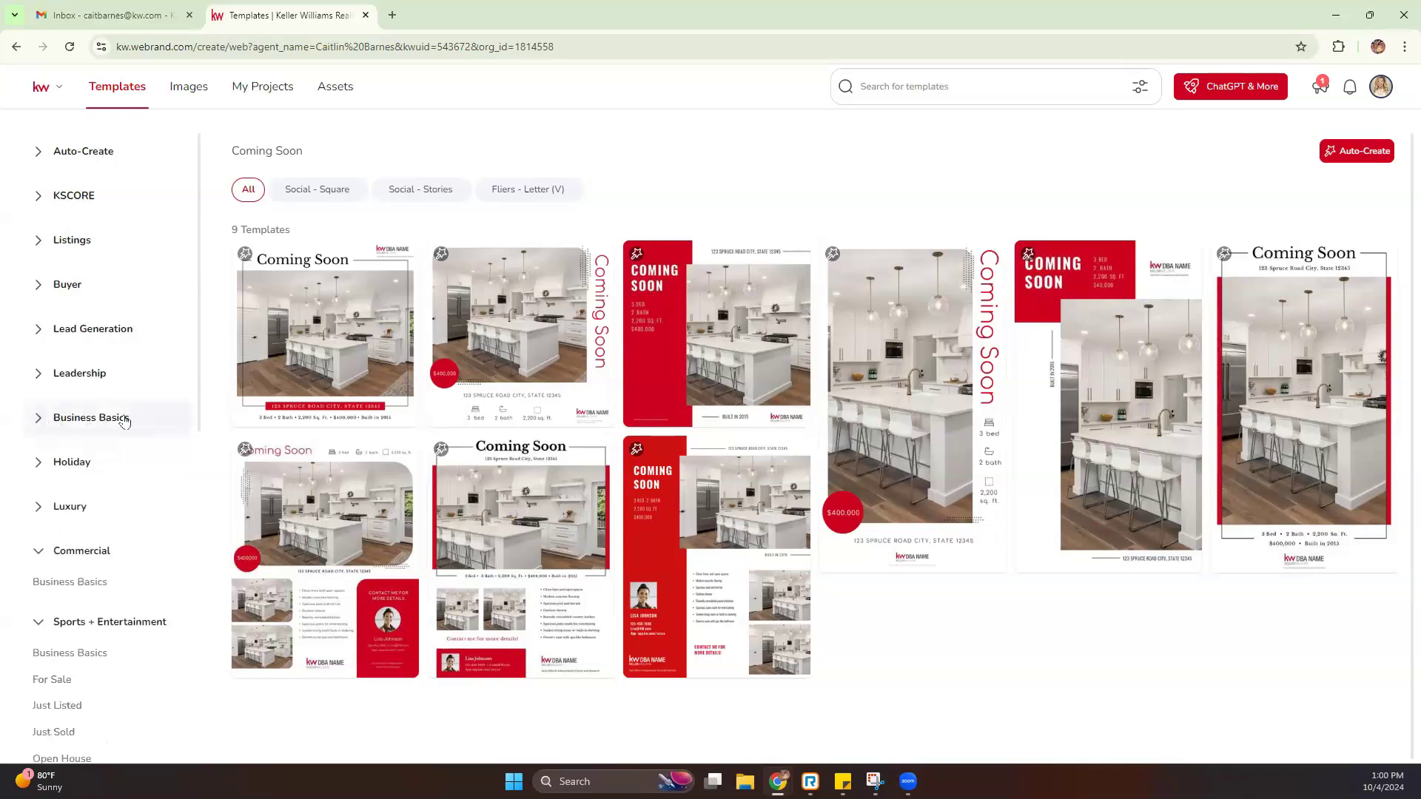
Under Business Basics > Email Signatures, use the red 01_KW_Eml_Sig template
click(41, 421)
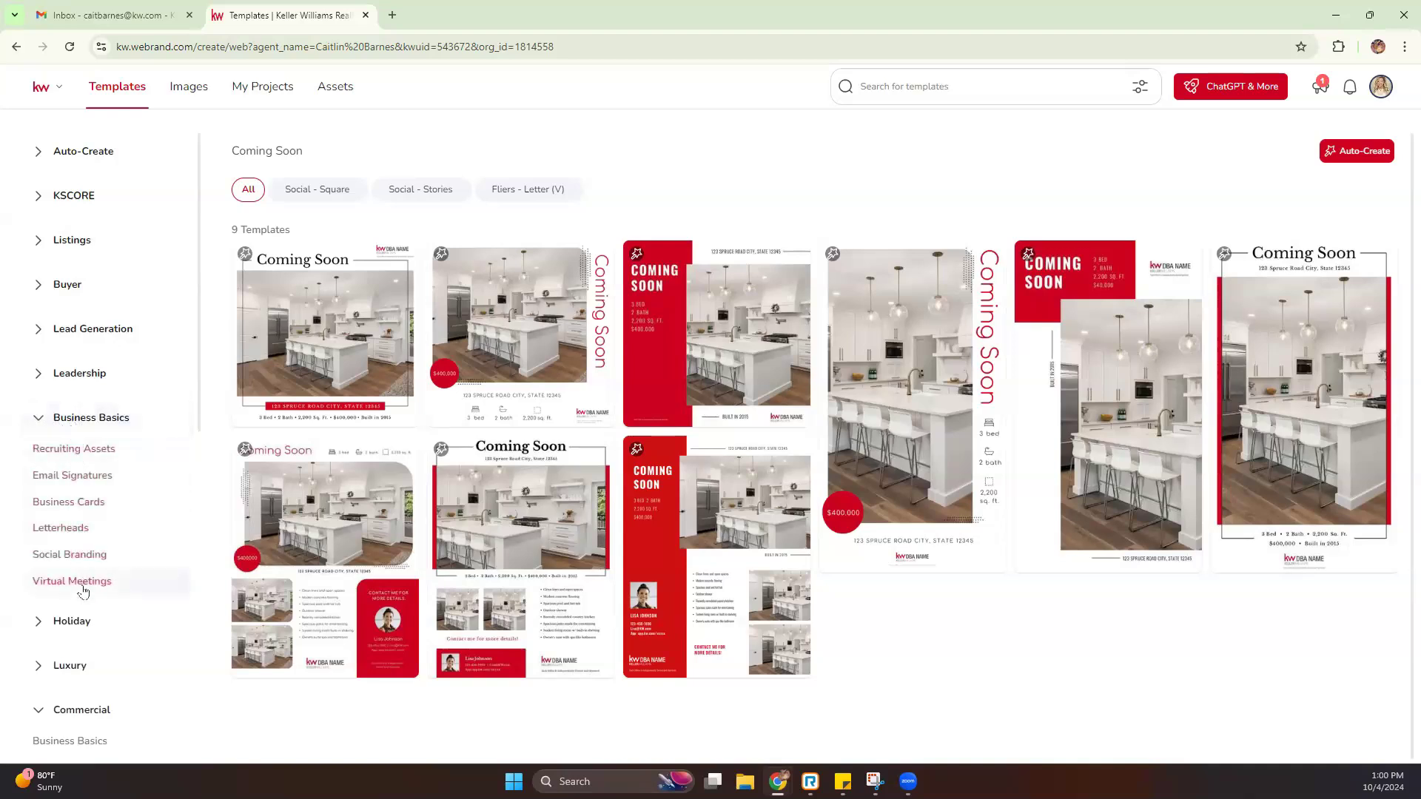
click(78, 481)
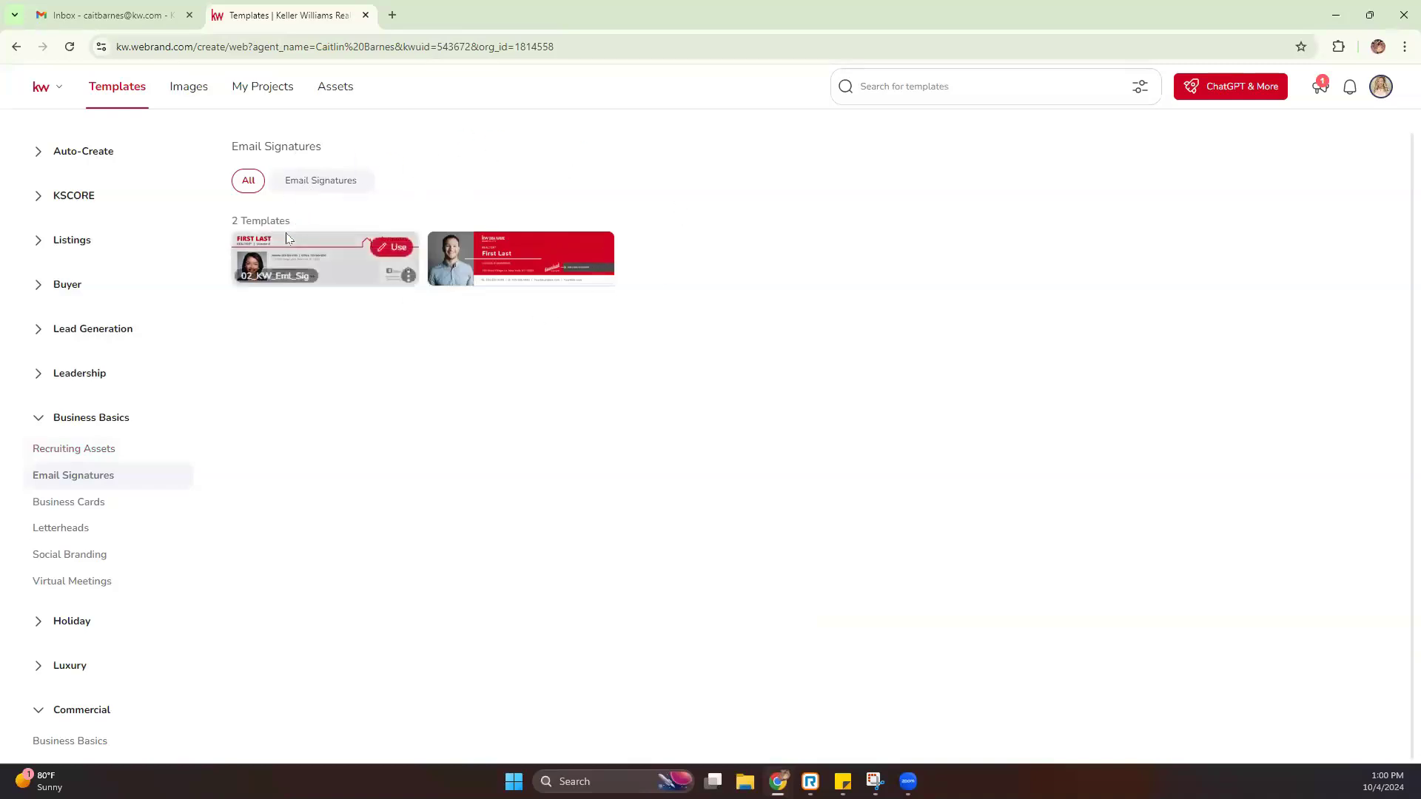
mouse_move(604, 282)
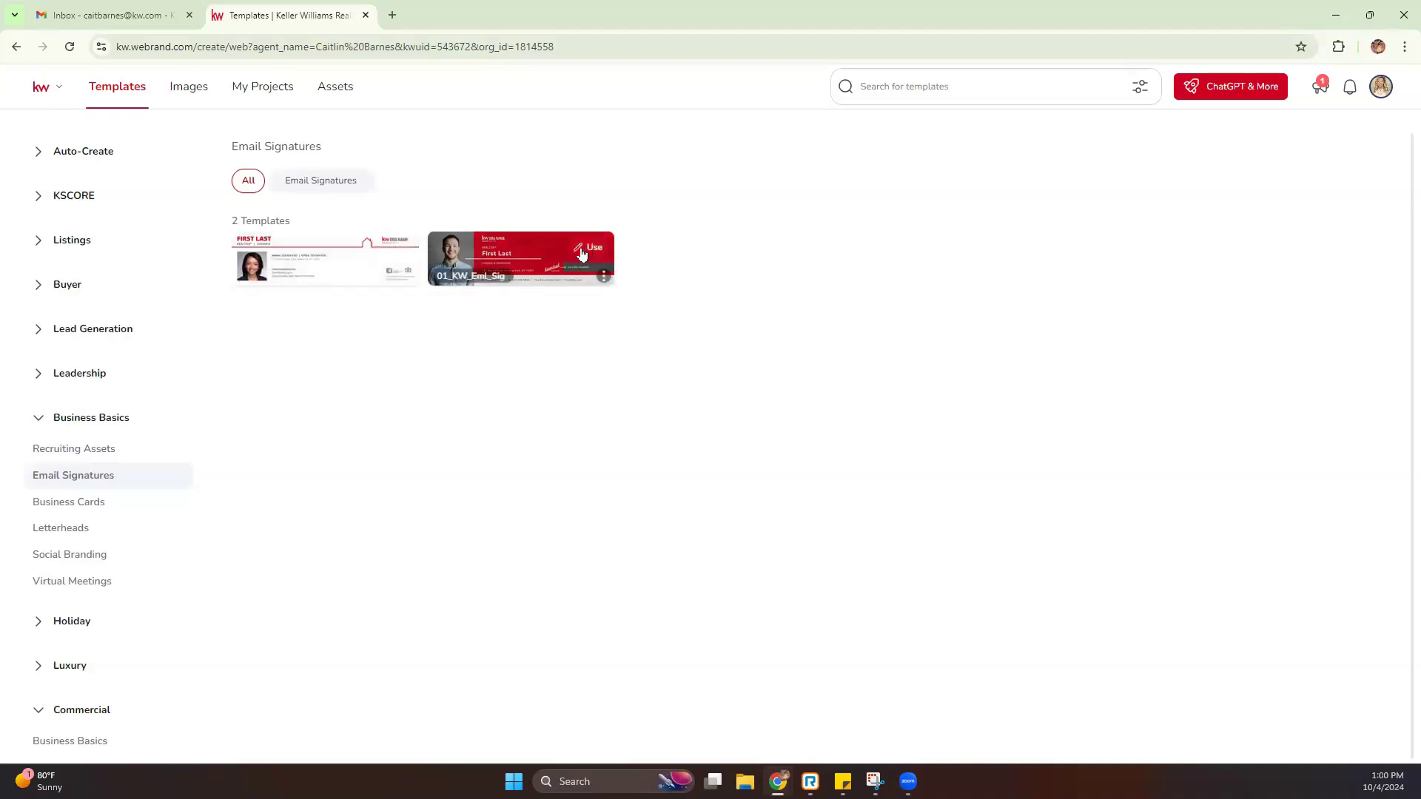
click(583, 253)
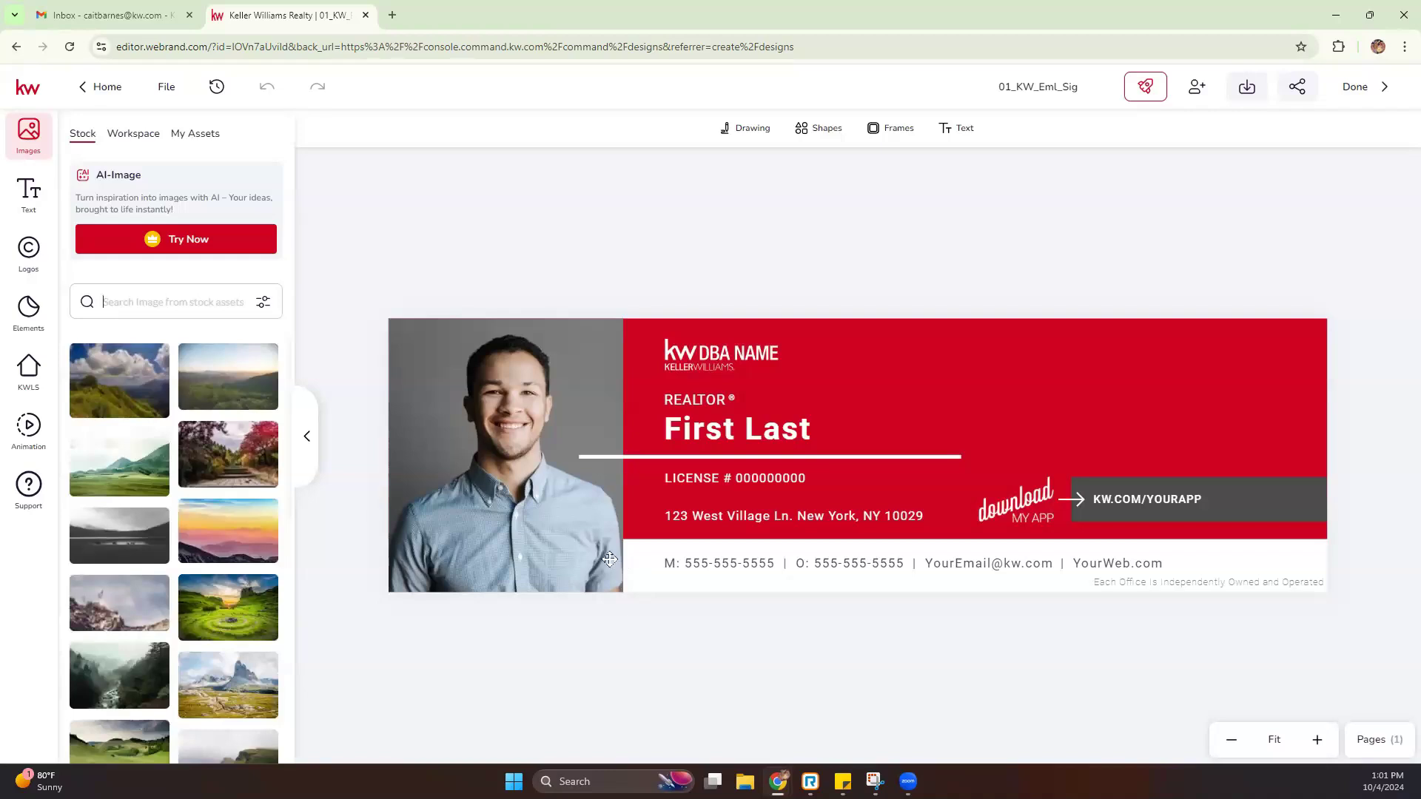
Replace the sample portrait with Headshot.jpg from My Assets
click(481, 398)
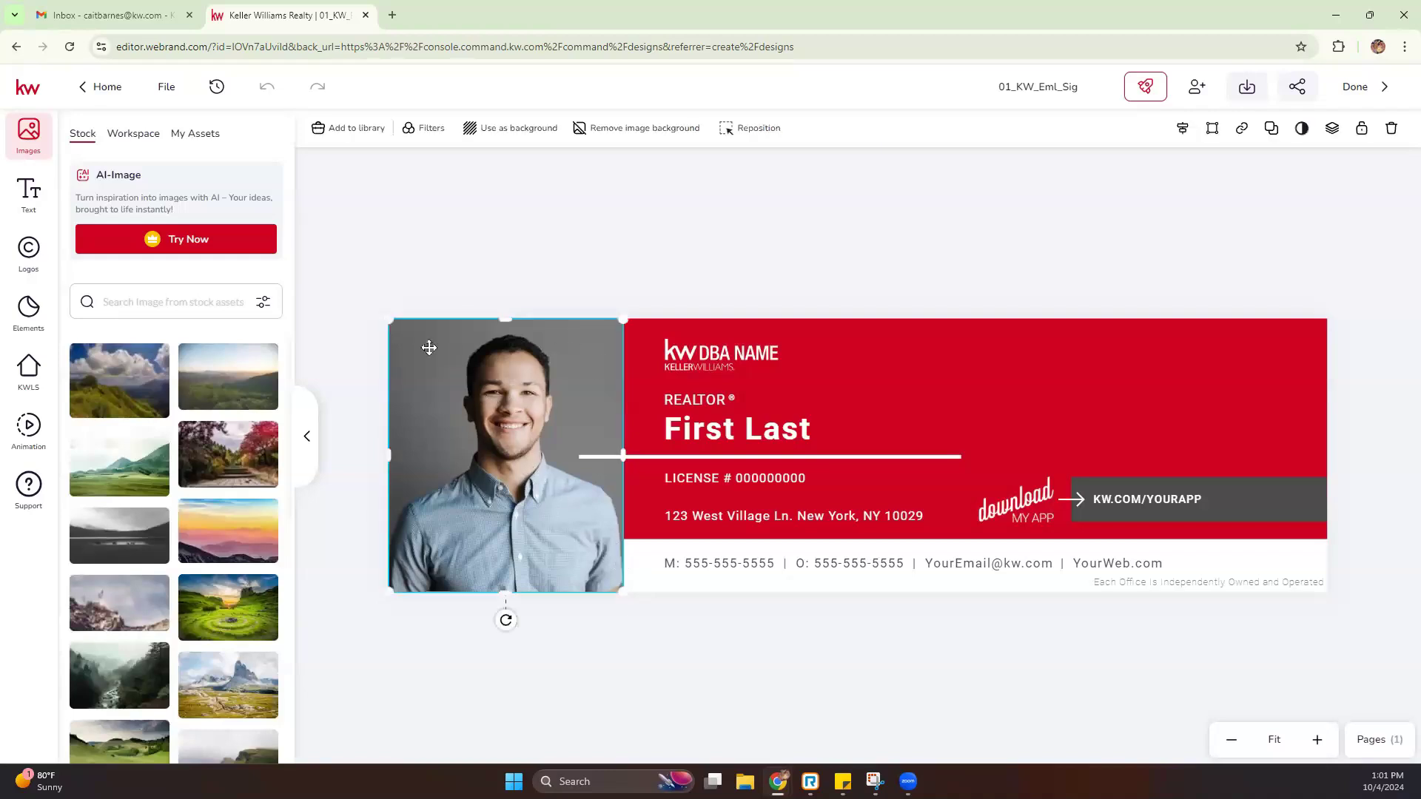
click(207, 141)
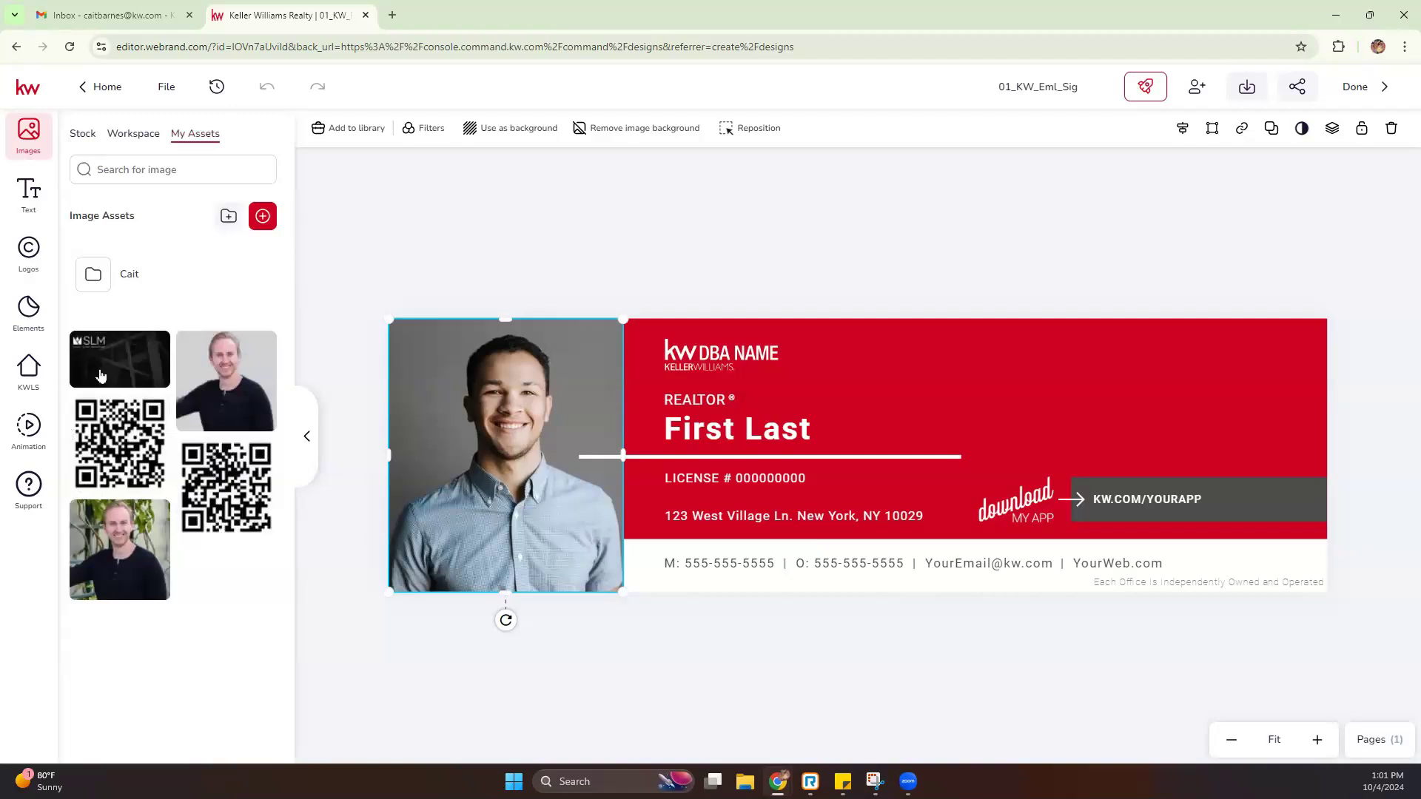
mouse_move(127, 524)
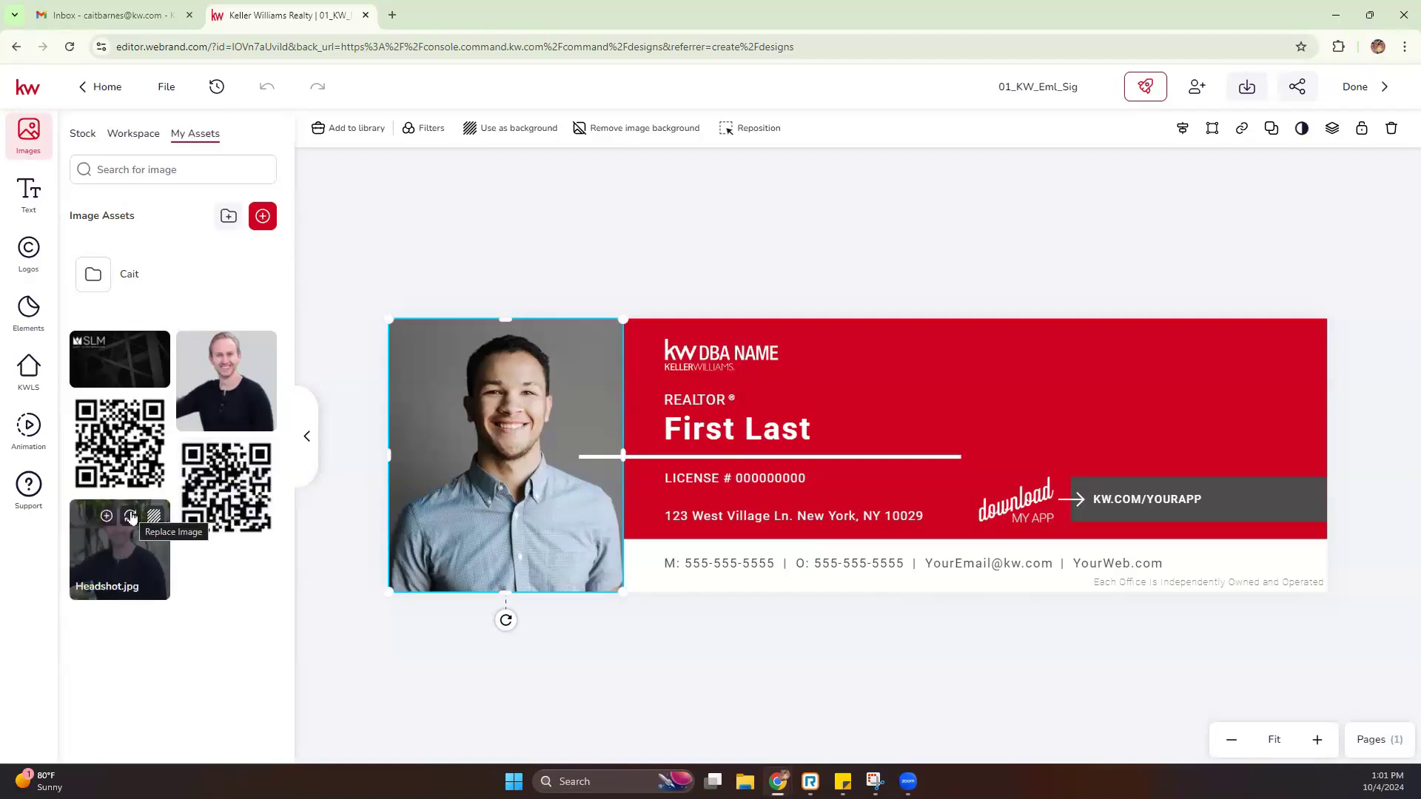
click(131, 517)
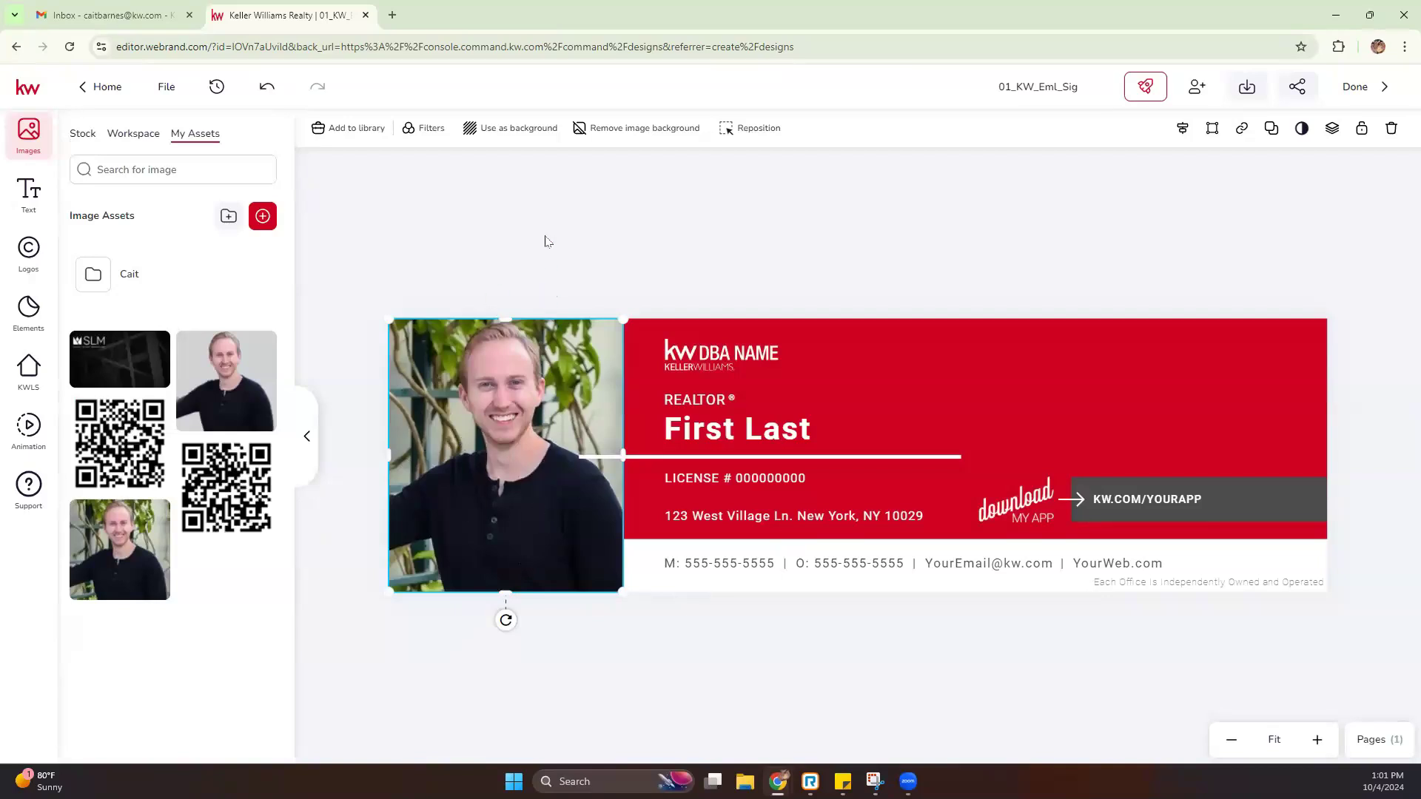
Delete the extra Headshot.jpg copy that was added as a separate image
click(483, 263)
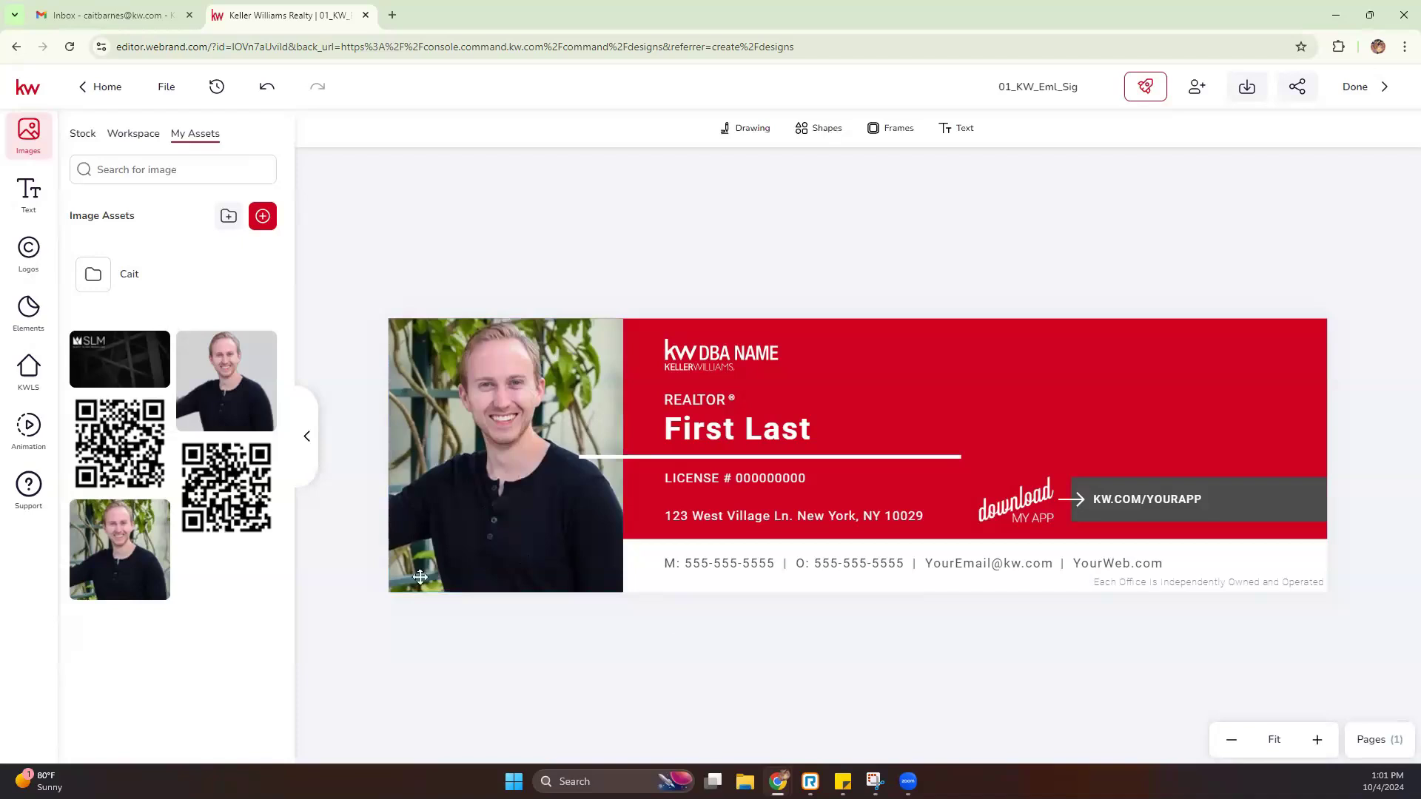
mouse_move(164, 591)
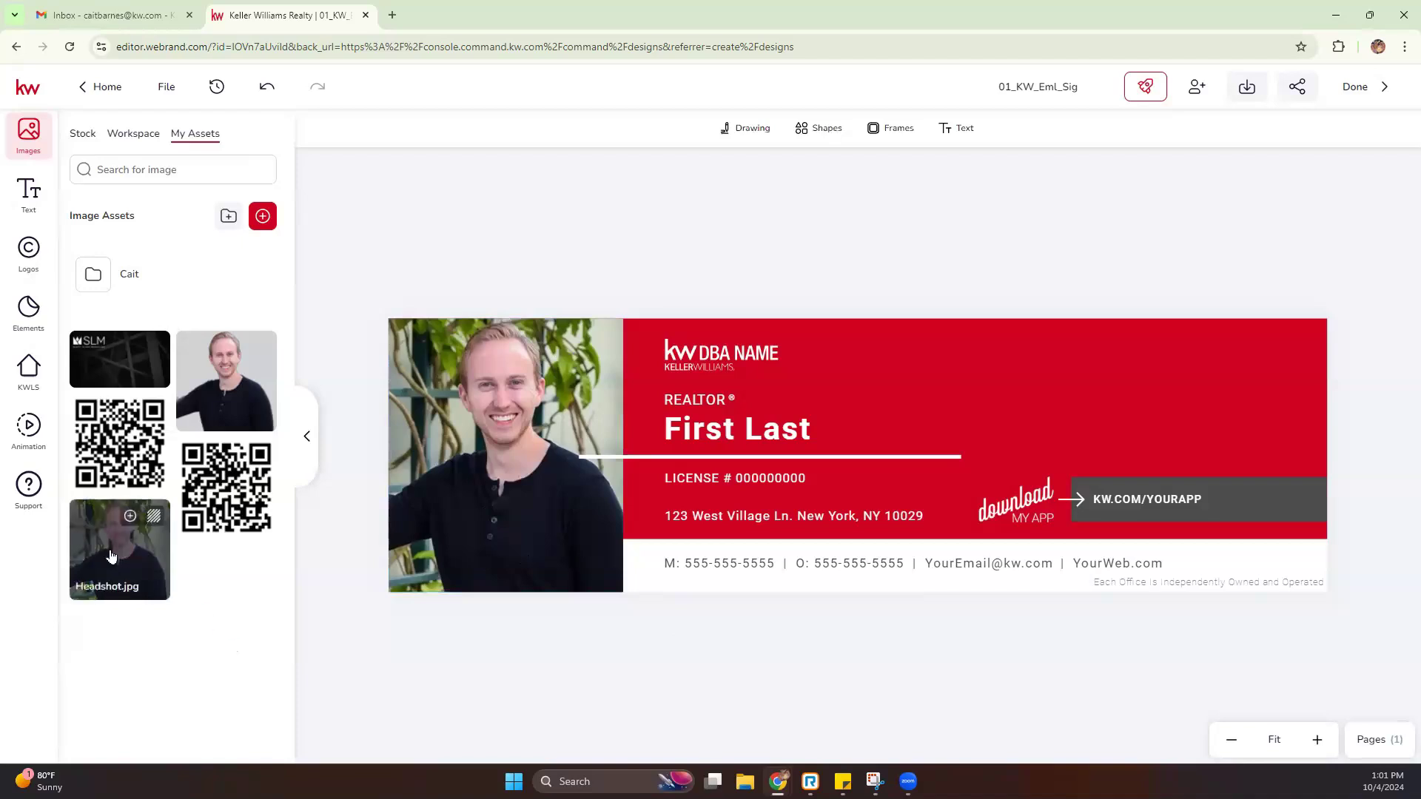
click(130, 517)
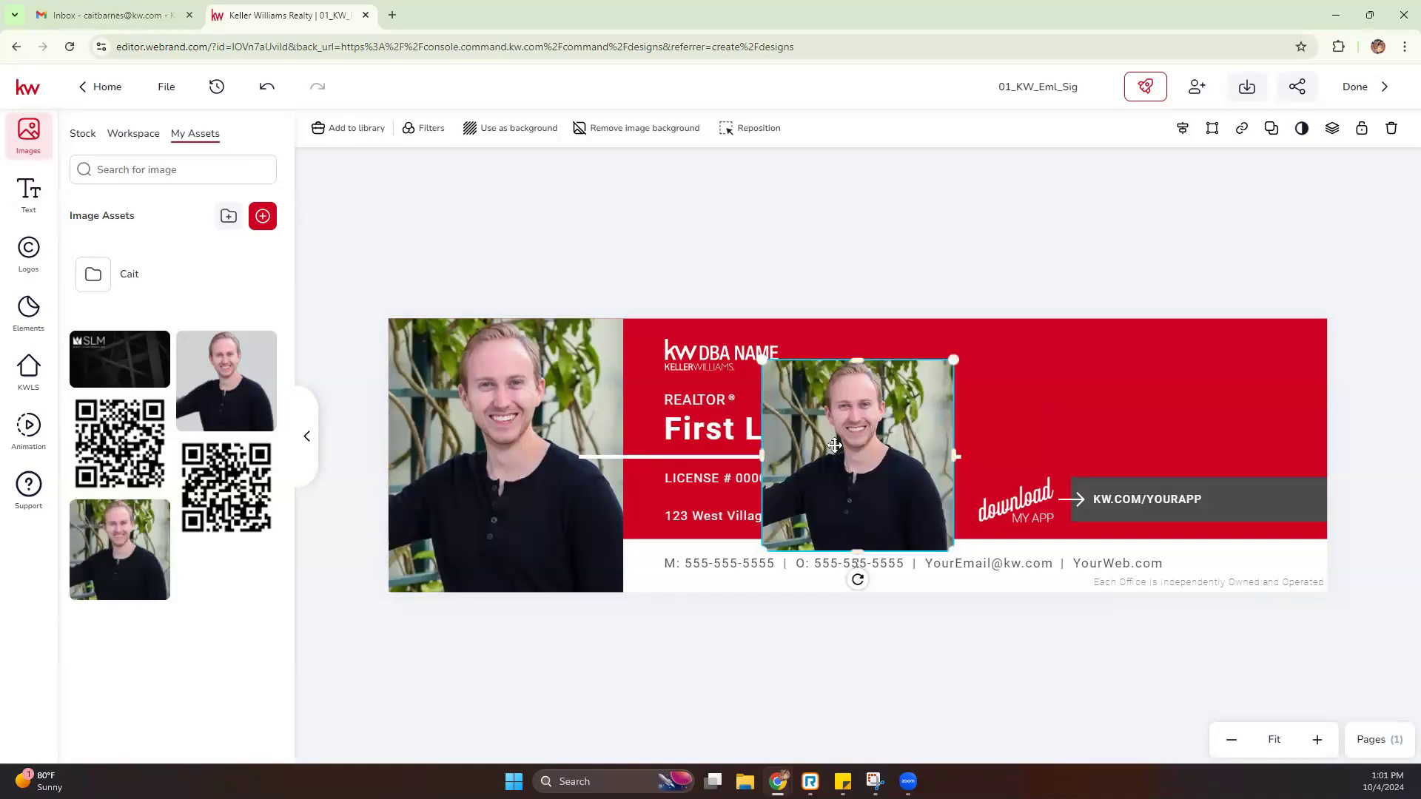
click(1390, 129)
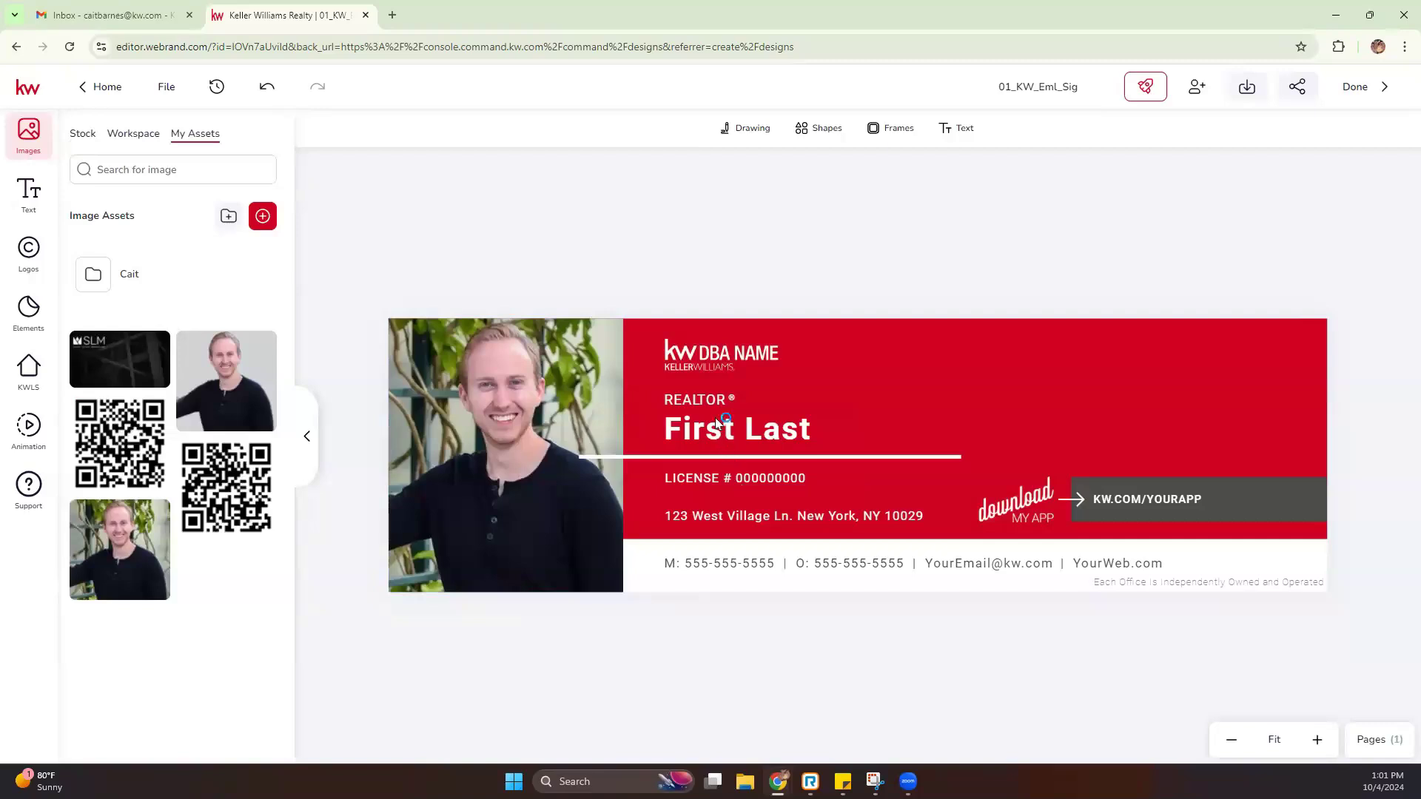
click(697, 361)
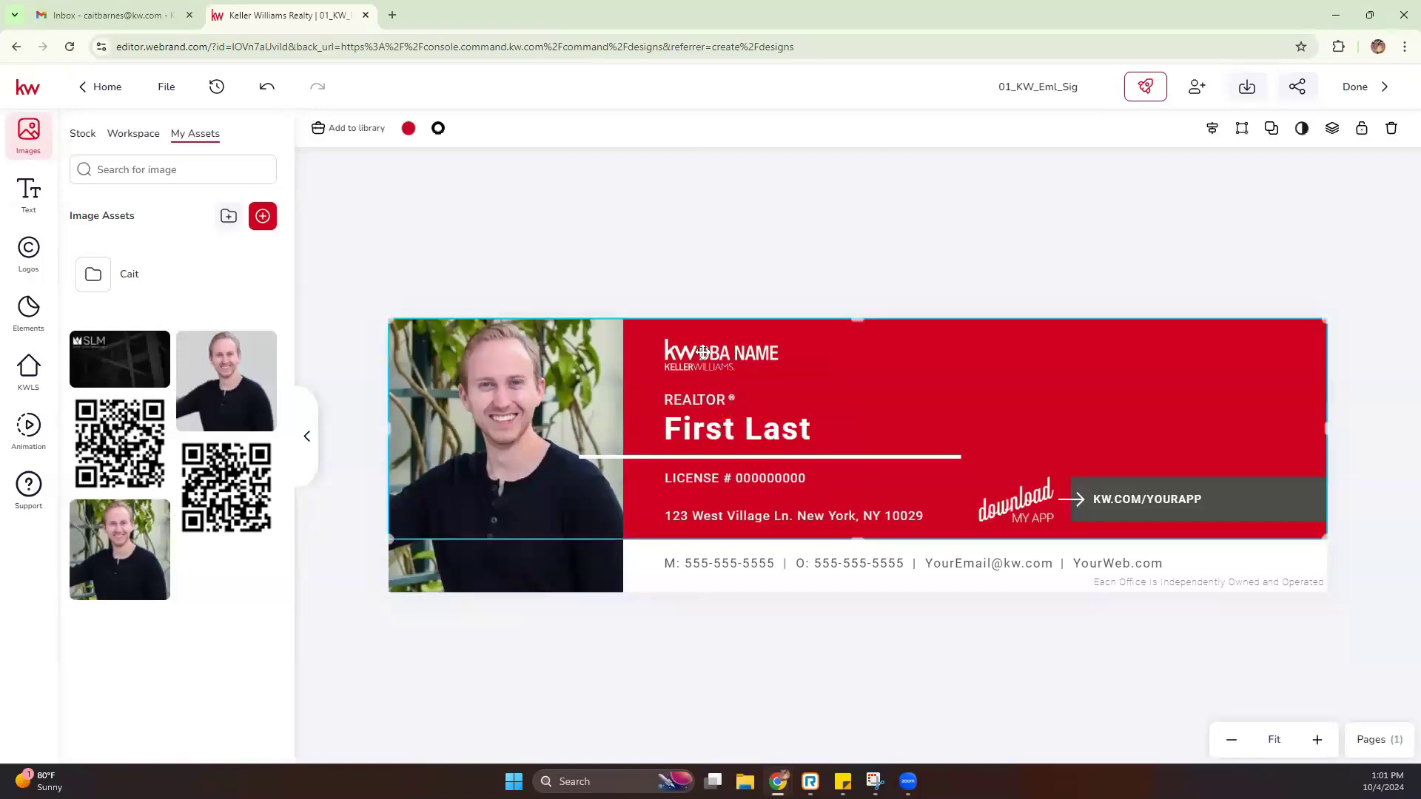
Replace the KW DBA NAME logo with the SLM logo from My Assets > Logos
click(701, 358)
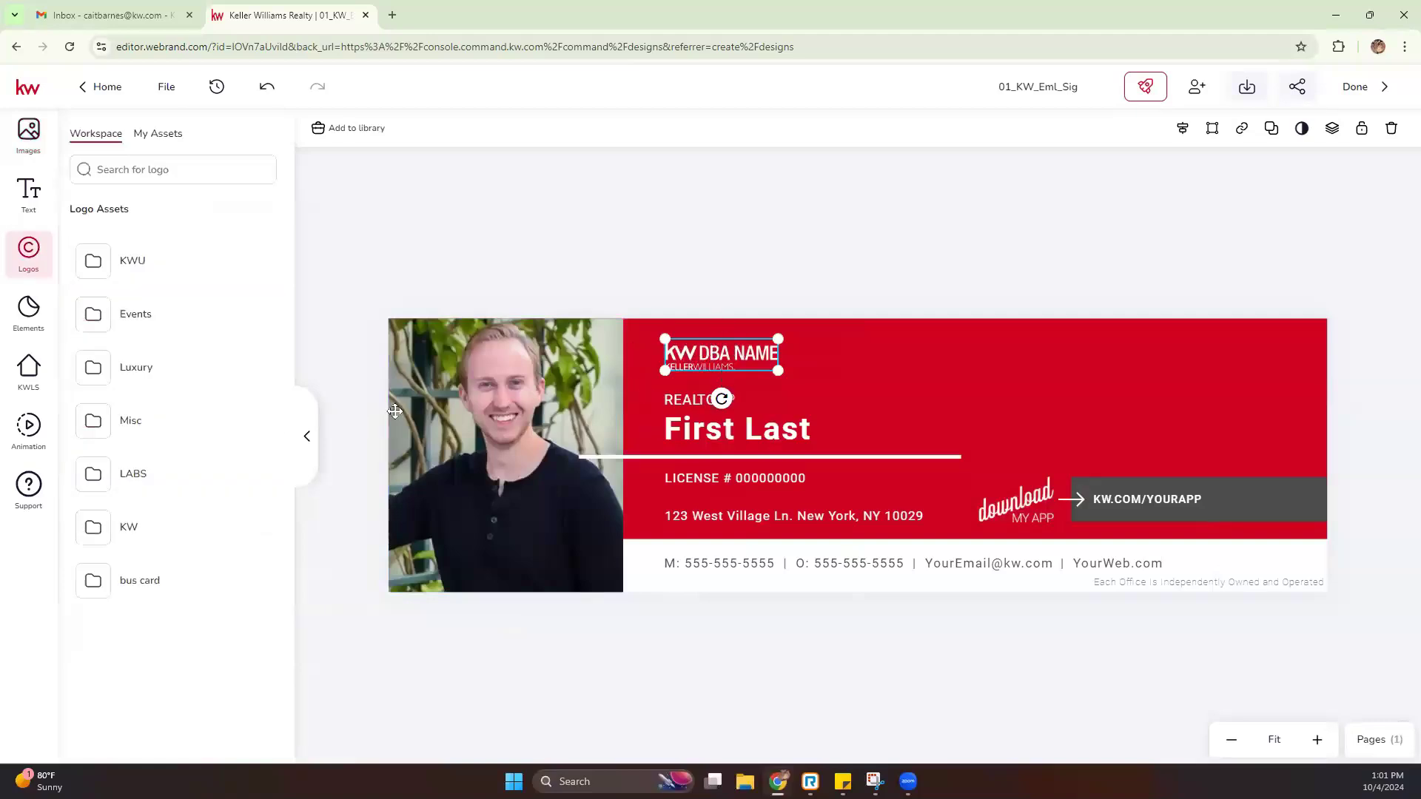
click(164, 138)
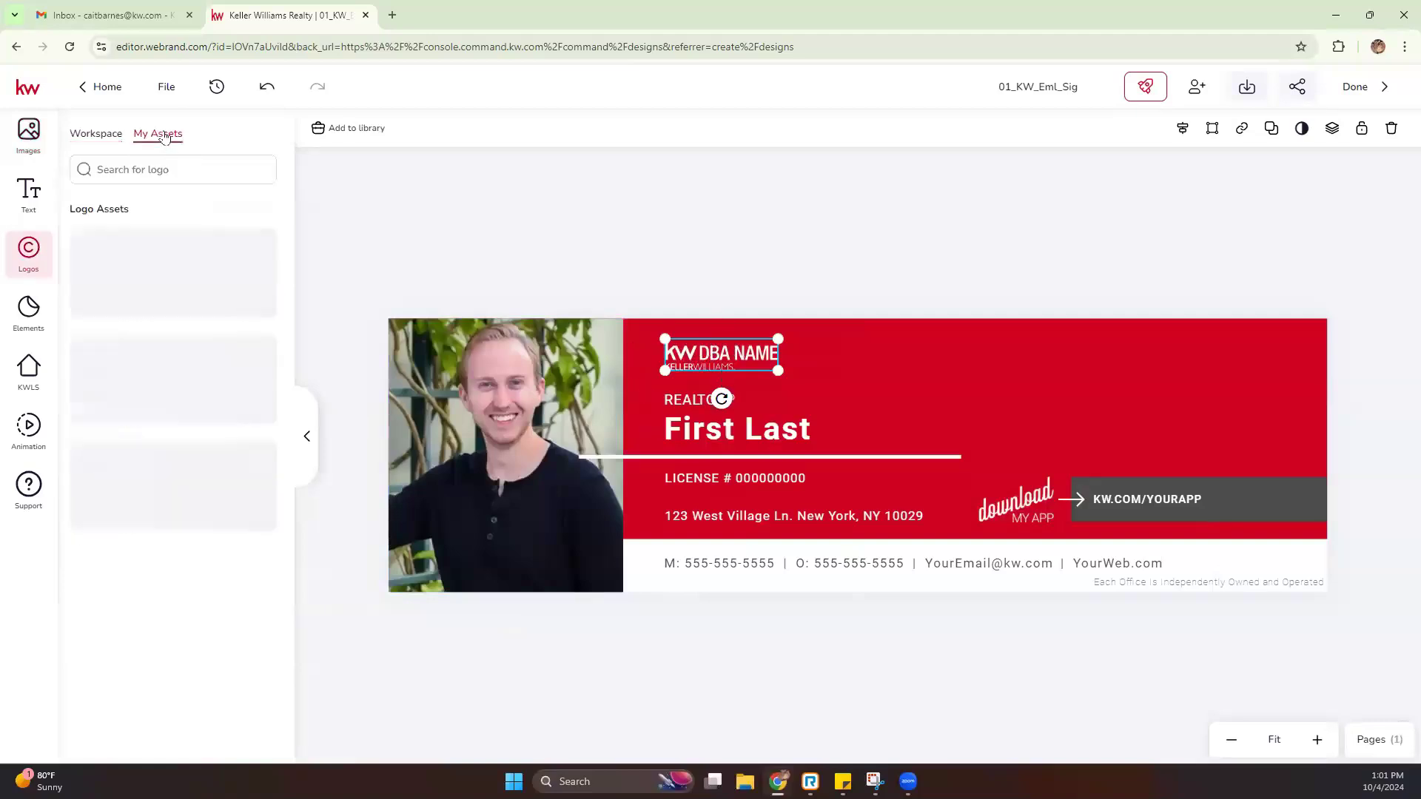
scroll(148, 517, down, 4)
scroll(148, 518, down, 4)
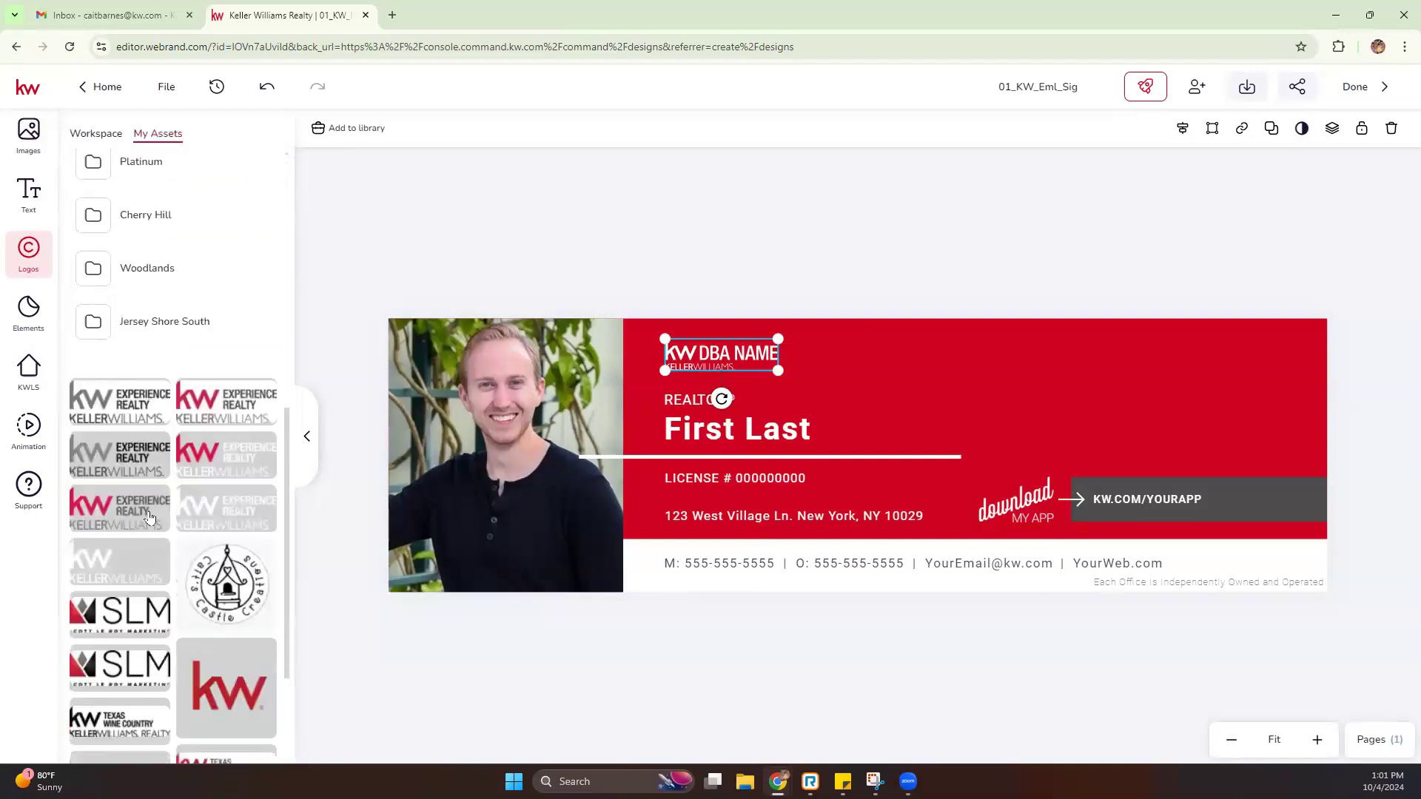
click(154, 608)
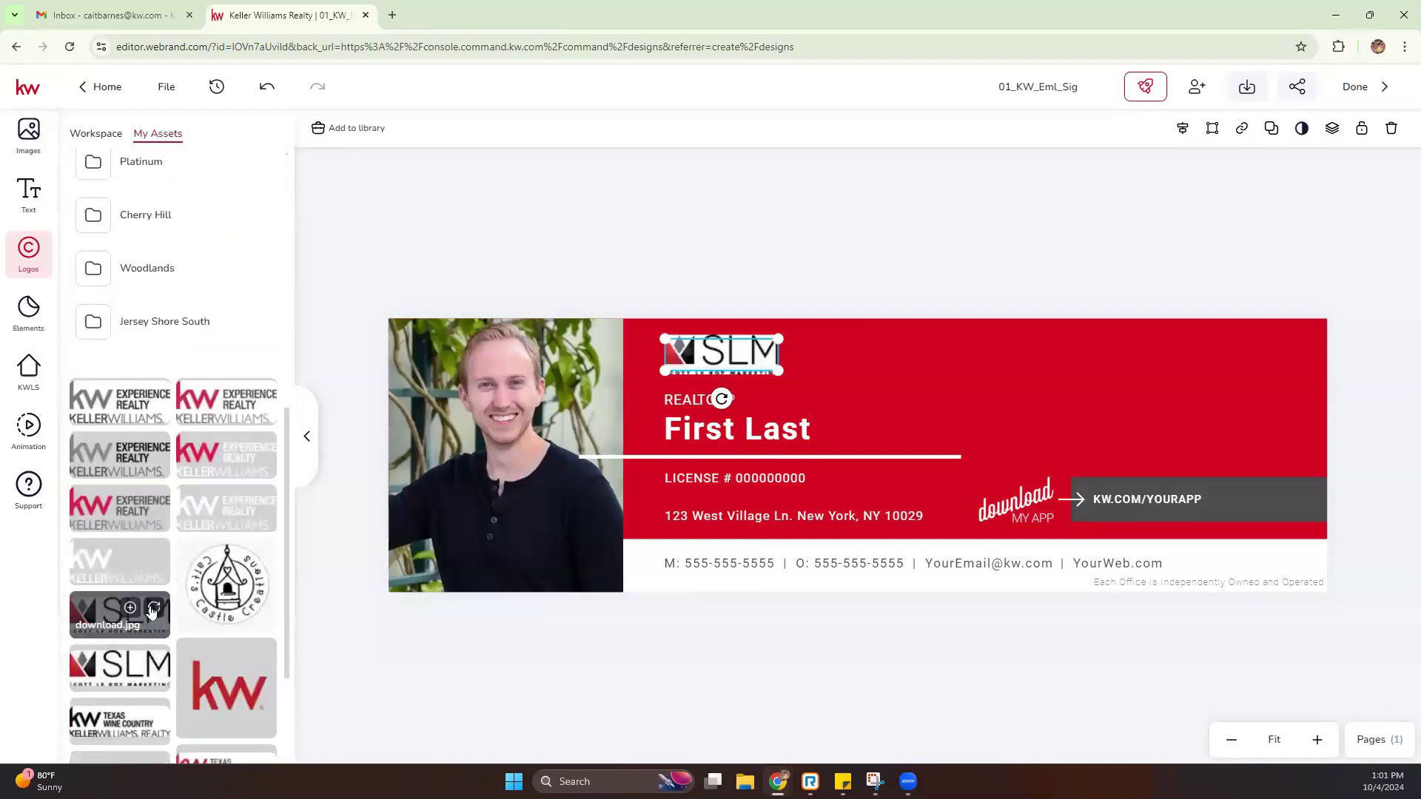
click(809, 256)
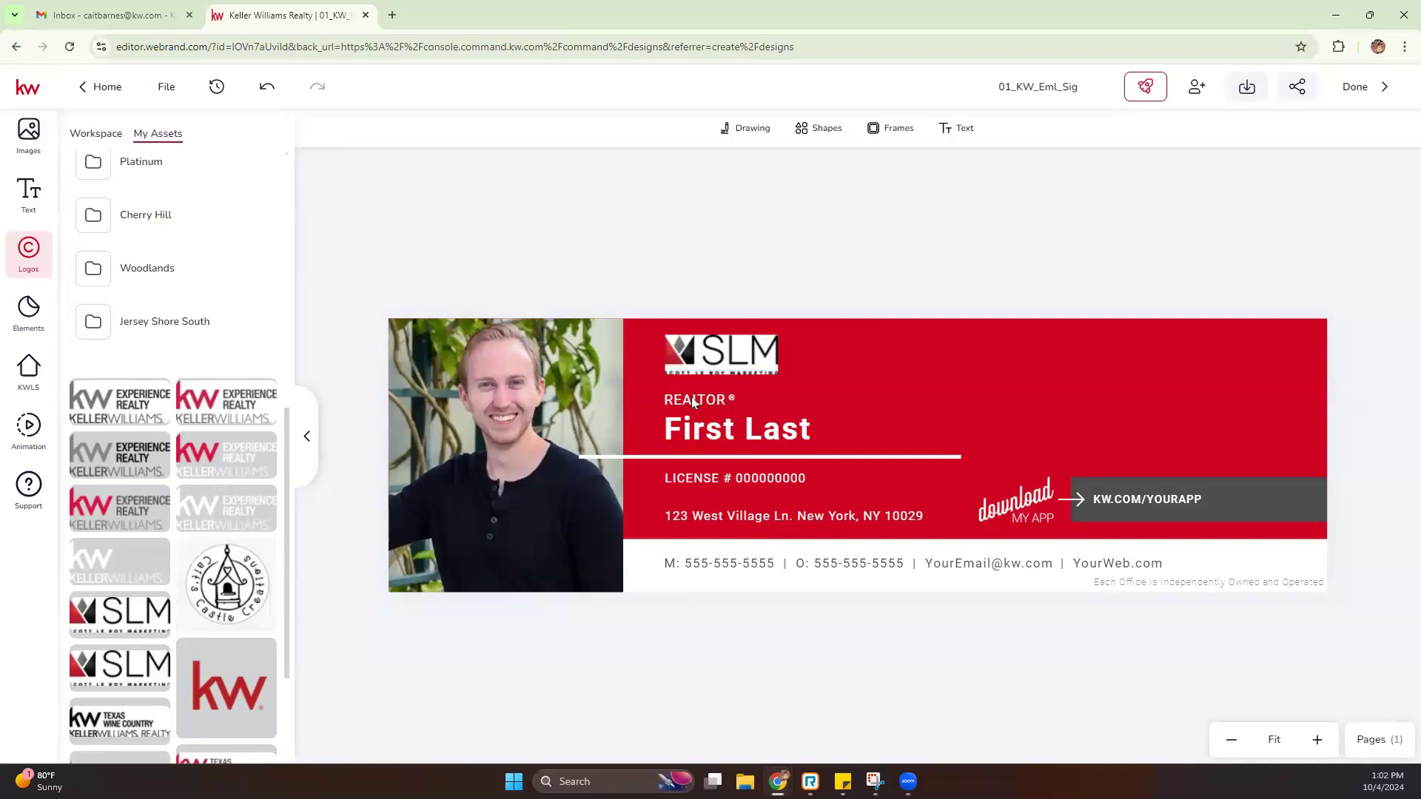
Change the REALTOR title to Broker, narrow its box, and delete the ® mark
click(692, 401)
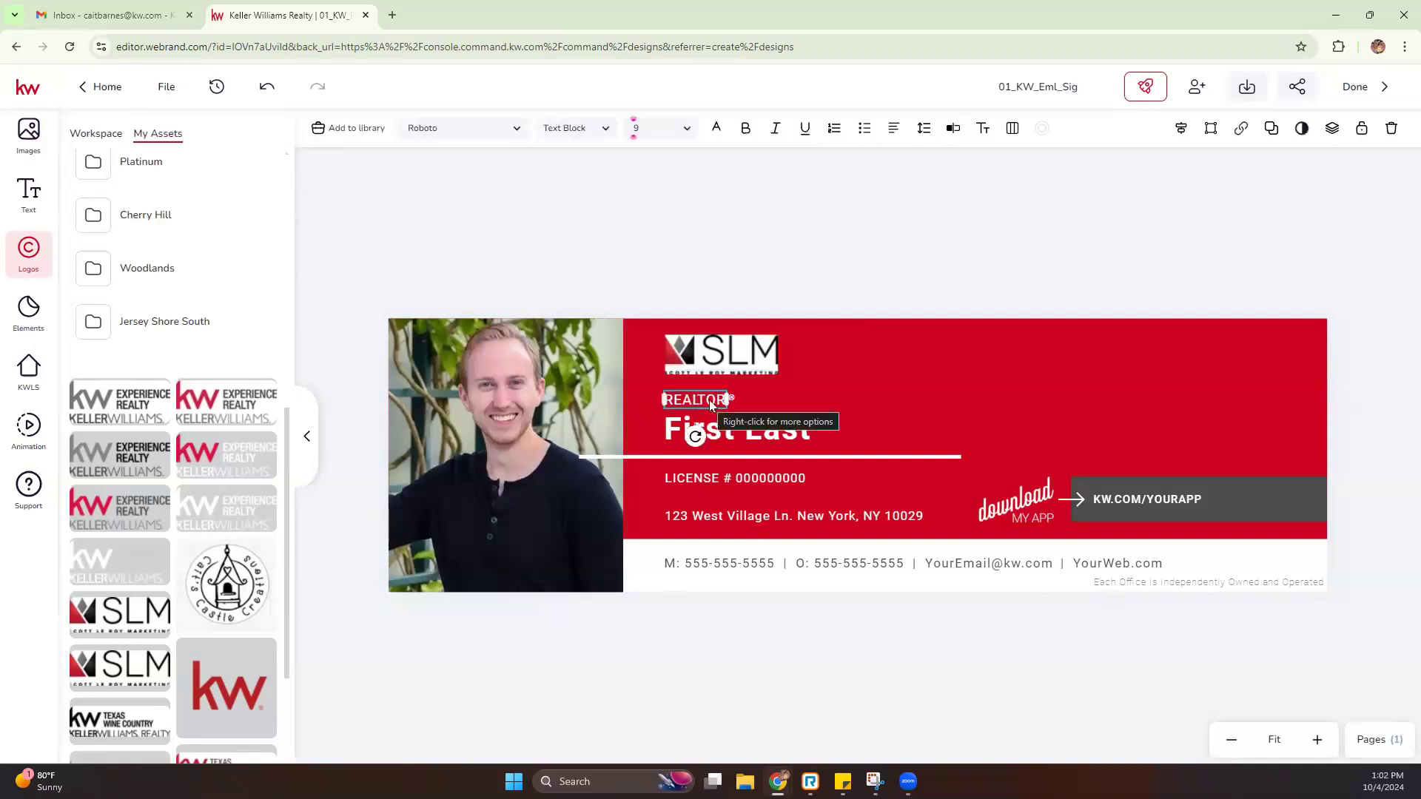
double_click(709, 403)
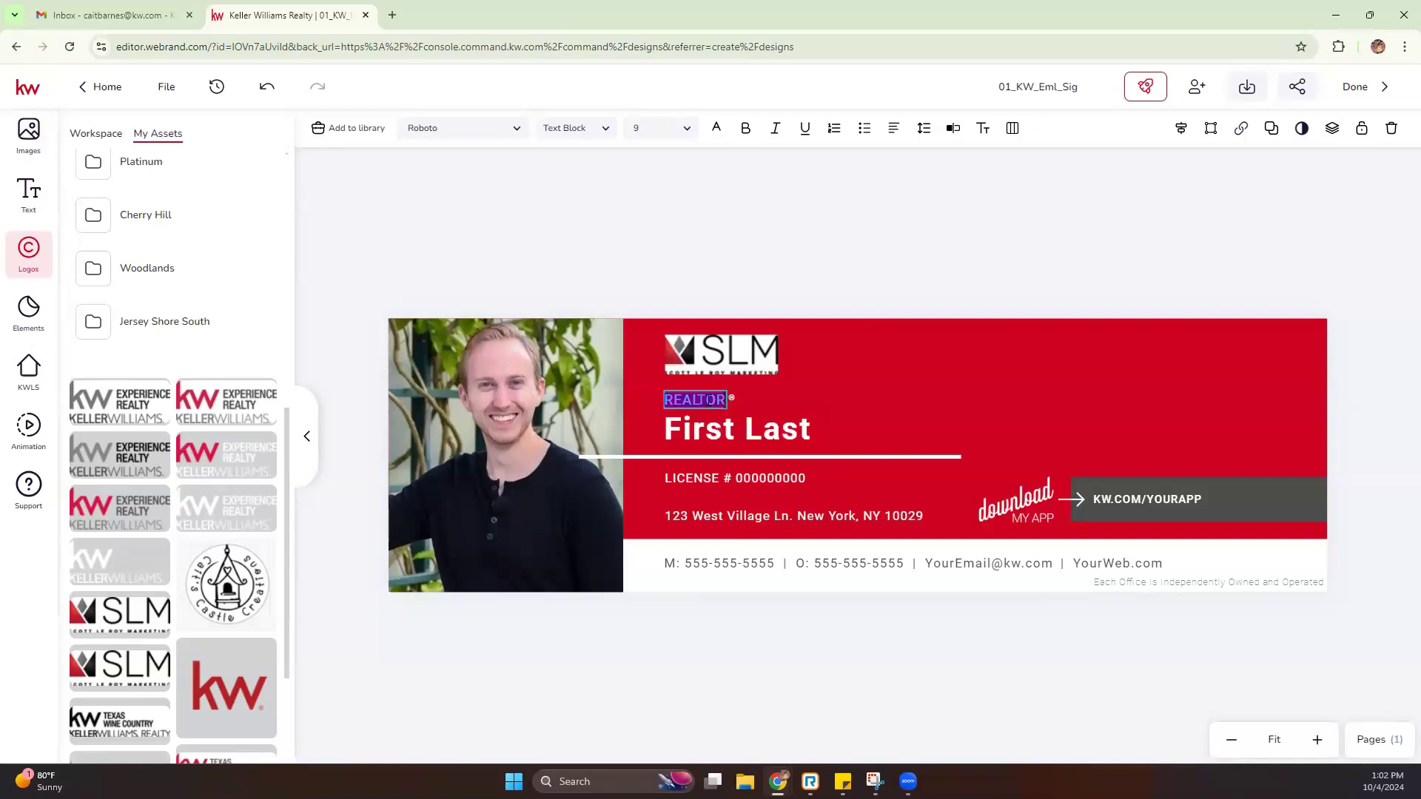
text(Broker)
key(Escape)
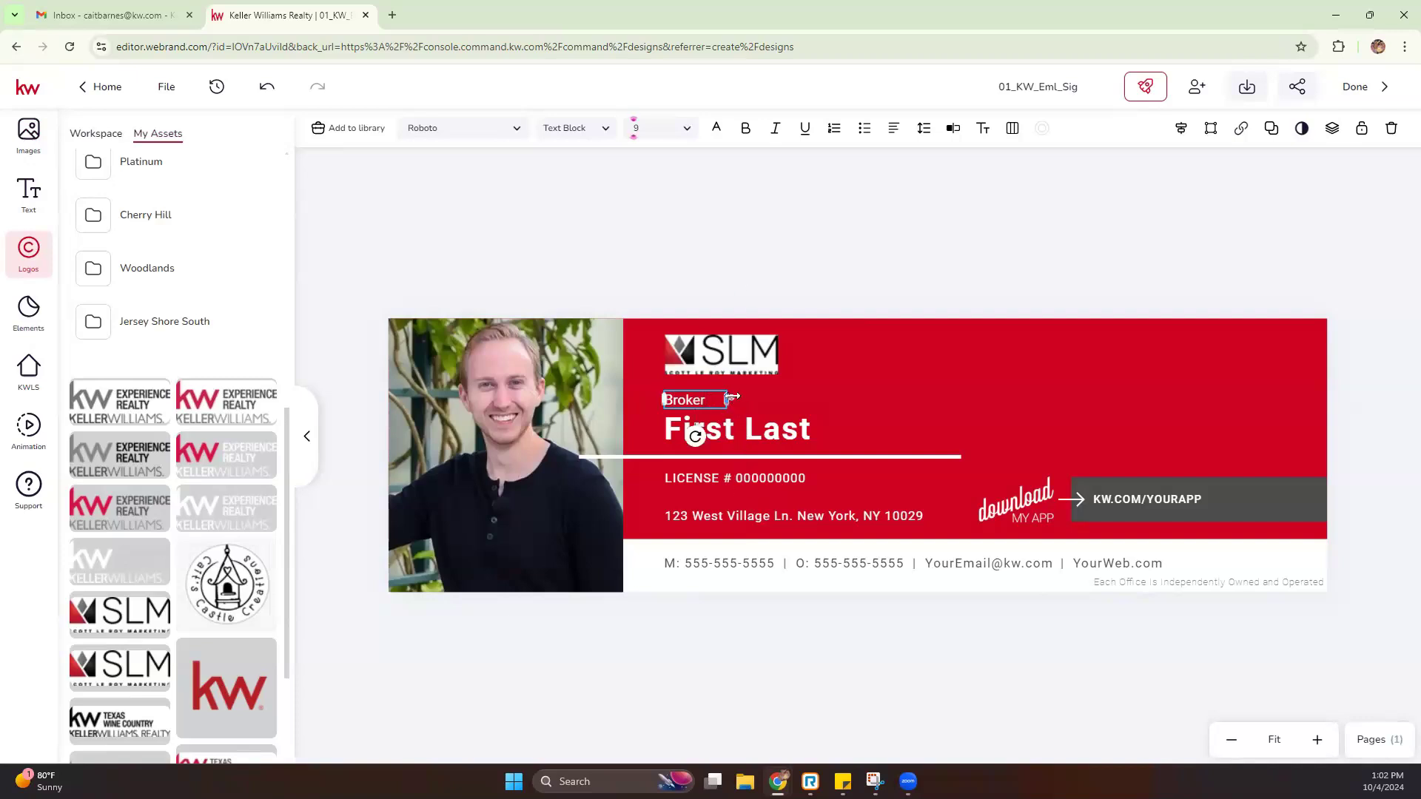
drag(727, 399, 708, 400)
click(731, 398)
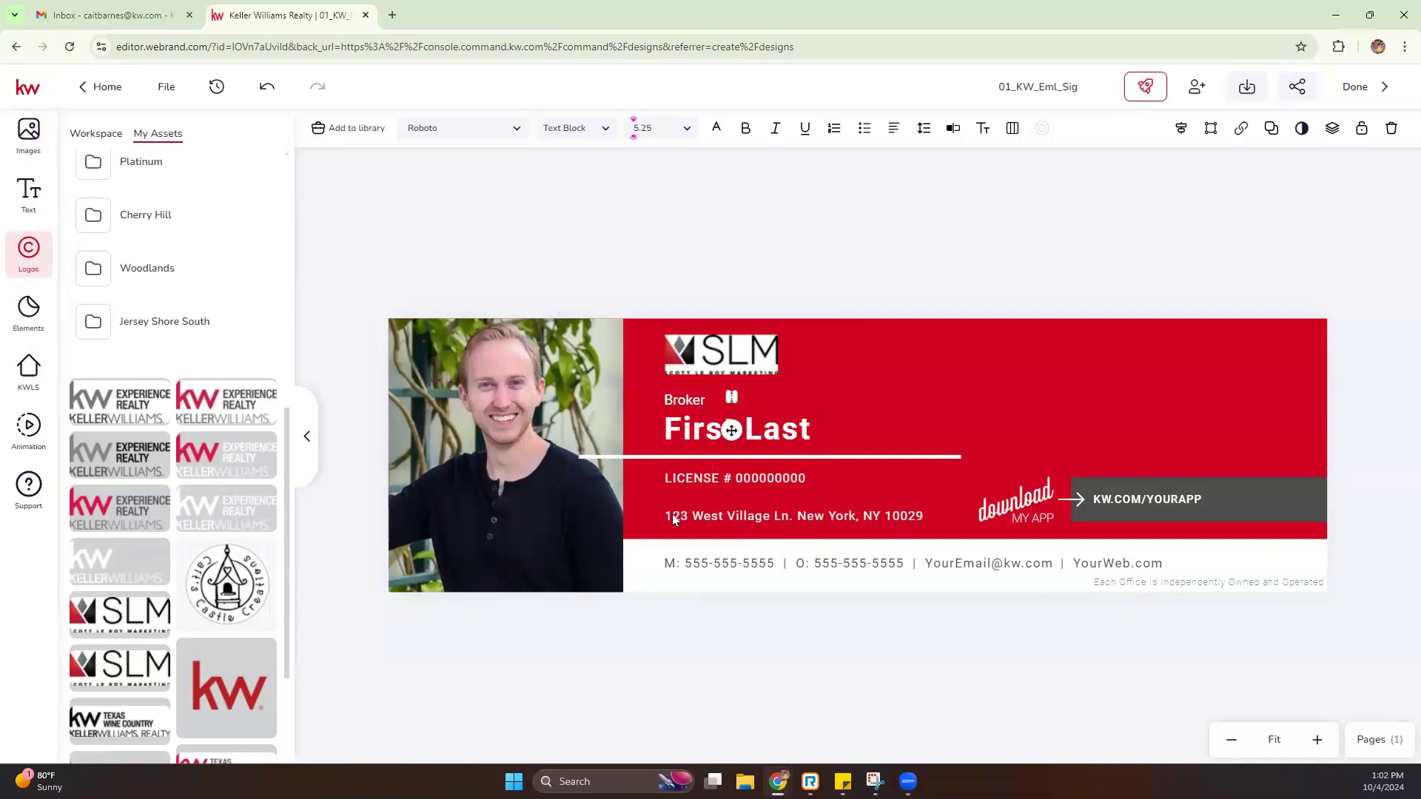
key(Delete)
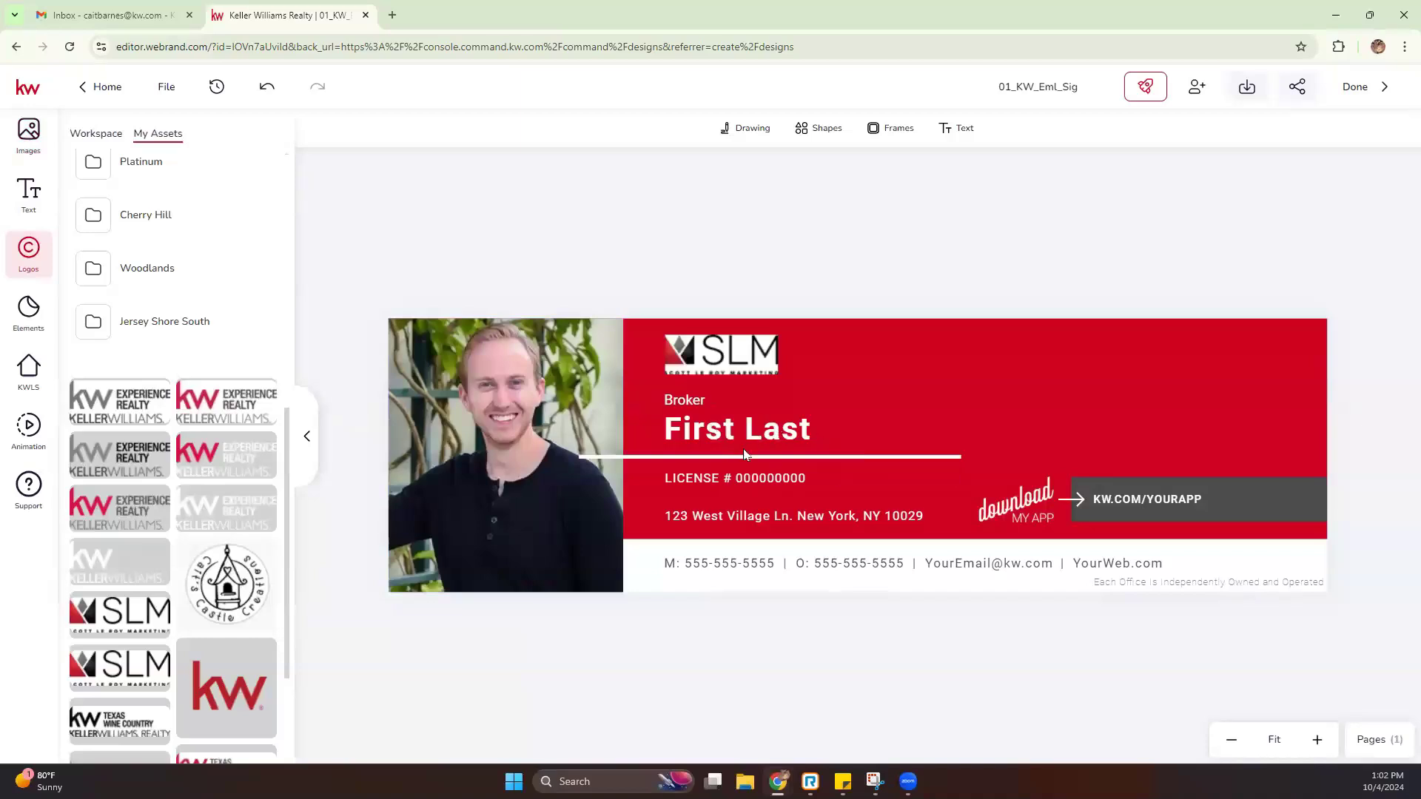
Clear 'First Last' in the Typewriter side editor, enter the agent's full name, and save
double_click(699, 429)
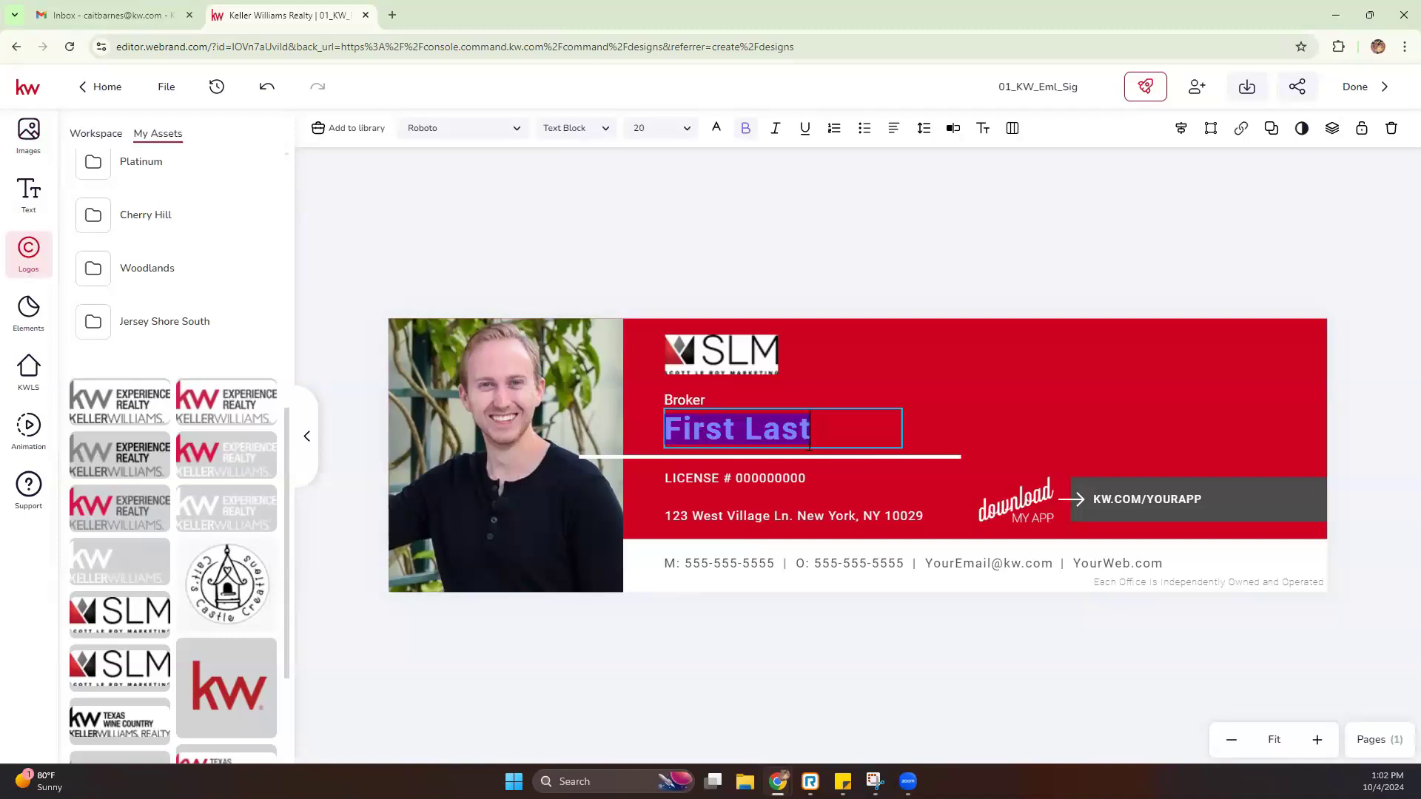
click(842, 349)
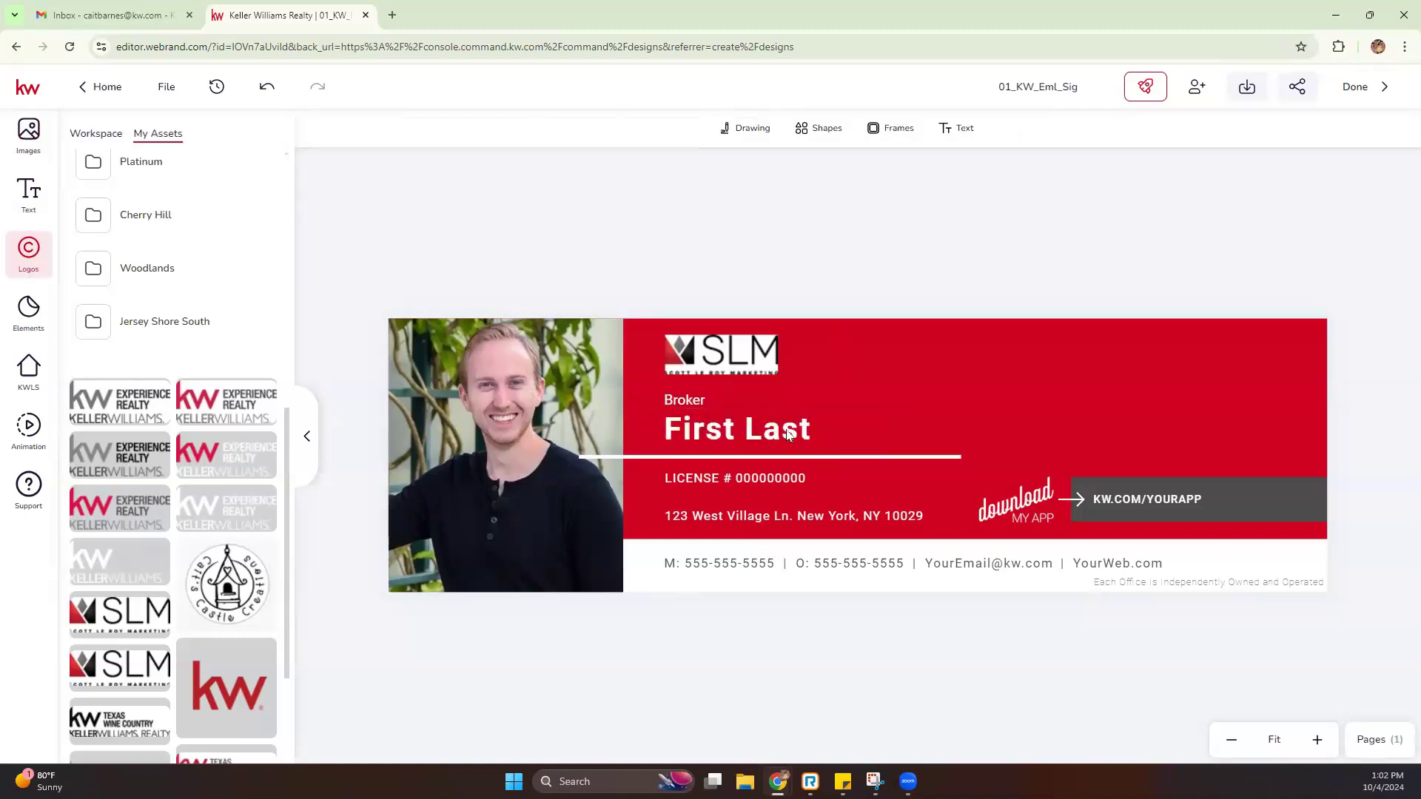
click(789, 434)
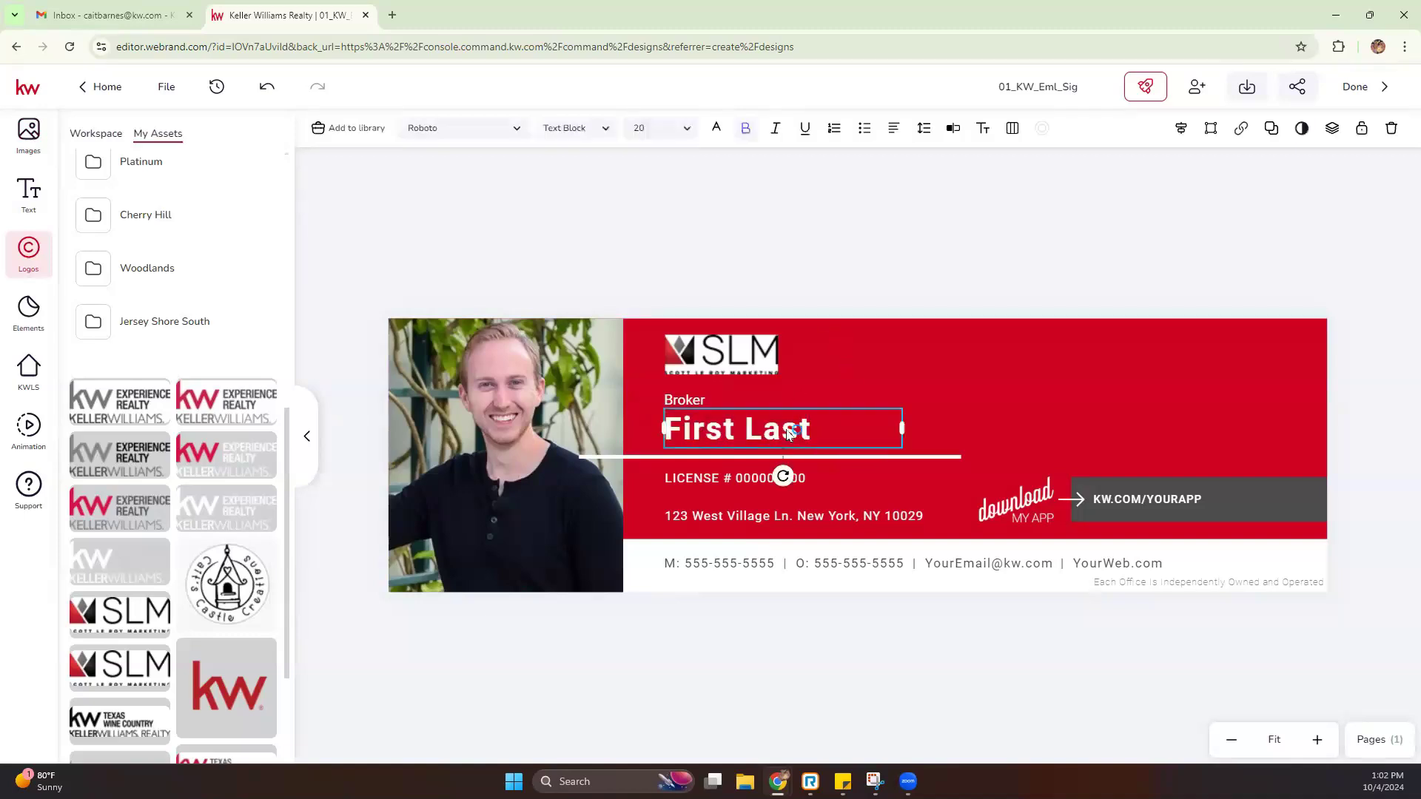
click(954, 130)
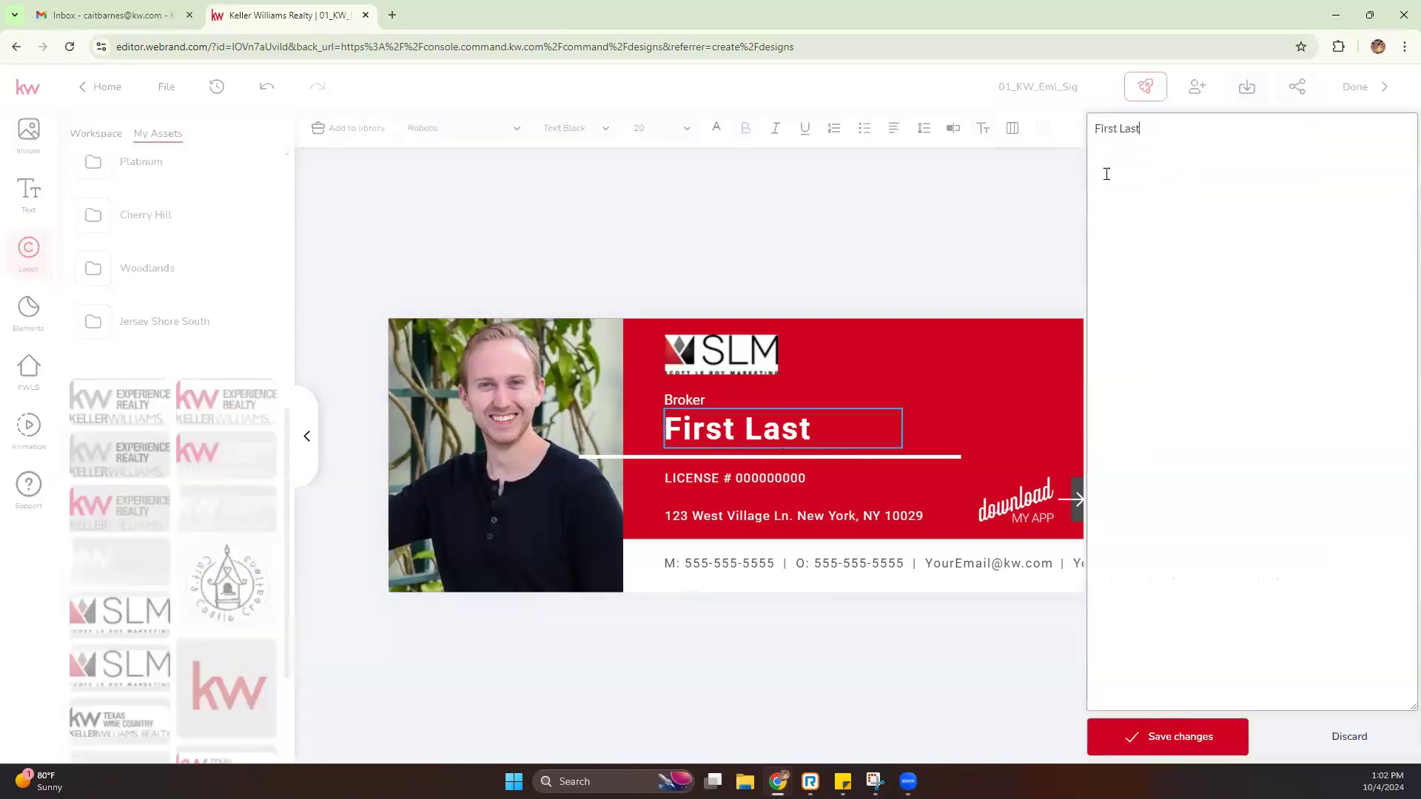
key(BackSpace)
key(BackSpace)
key(BackSpace)
key(BackSpace)
key(BackSpace)
key(BackSpace)
key(BackSpace)
key(BackSpace)
key(BackSpace)
click(1177, 735)
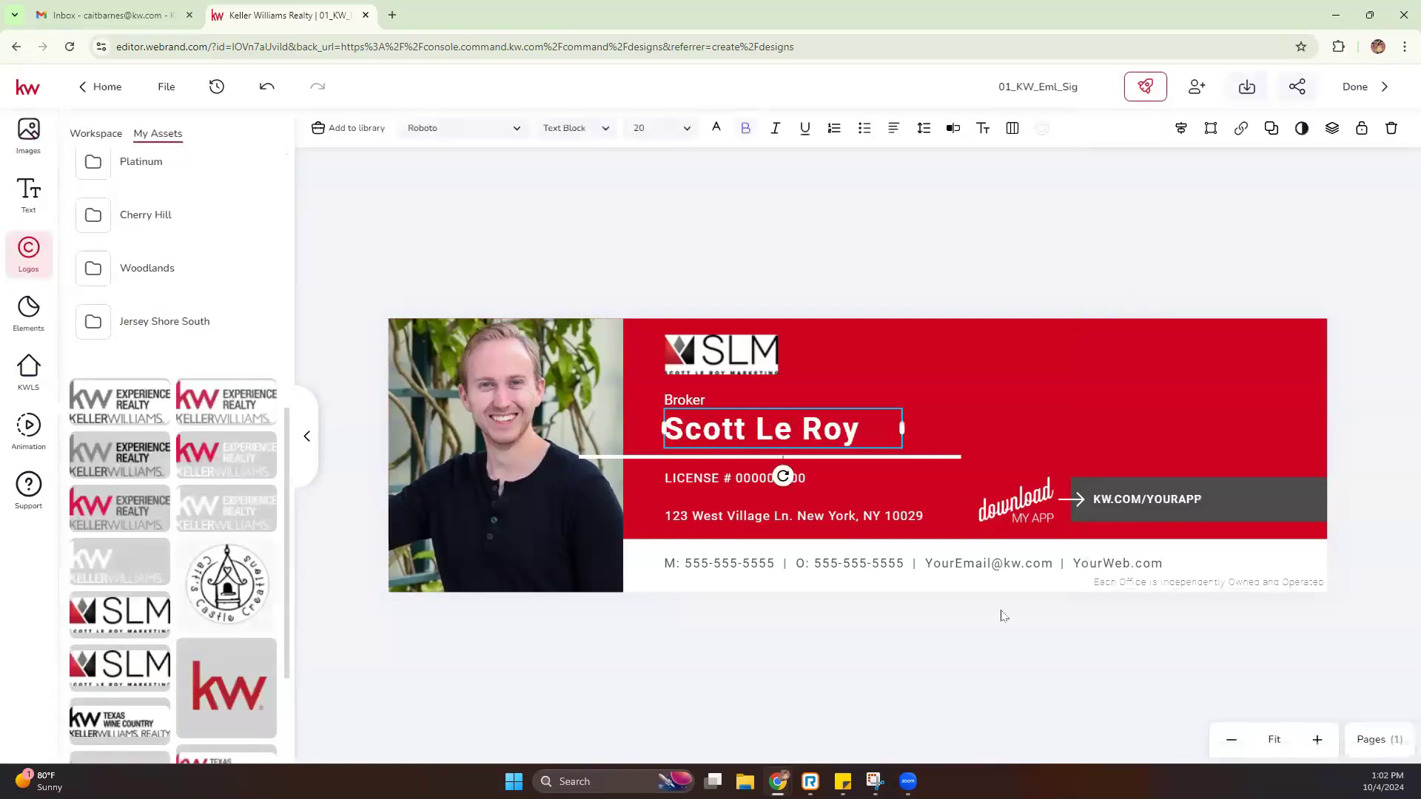
Replace the zeros on the LICENSE line with the agent's license number
click(701, 475)
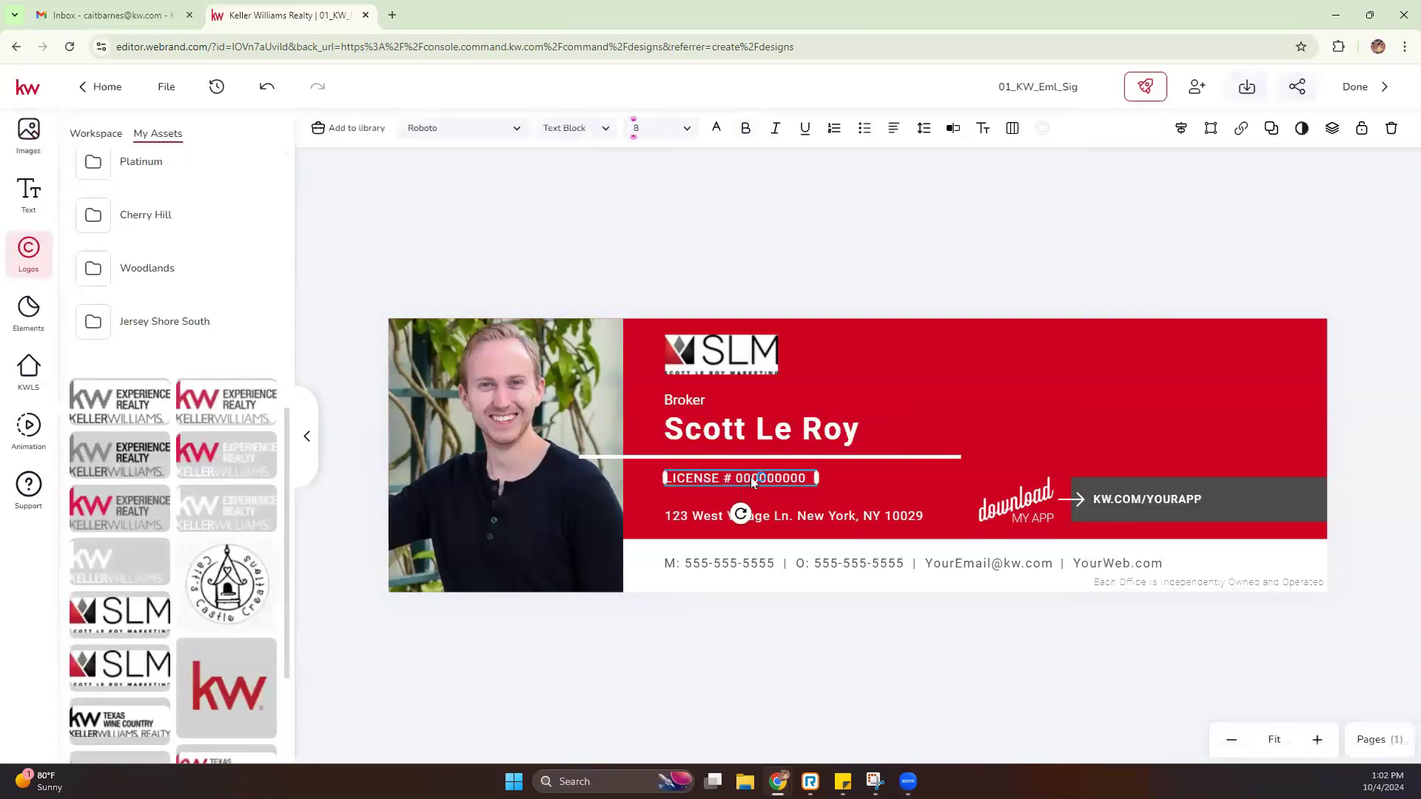
double_click(750, 477)
click(743, 479)
drag(737, 478, 797, 478)
text(123456789)
key(Escape)
Select the address line and browse the saved text assets under Text > My Assets
click(786, 516)
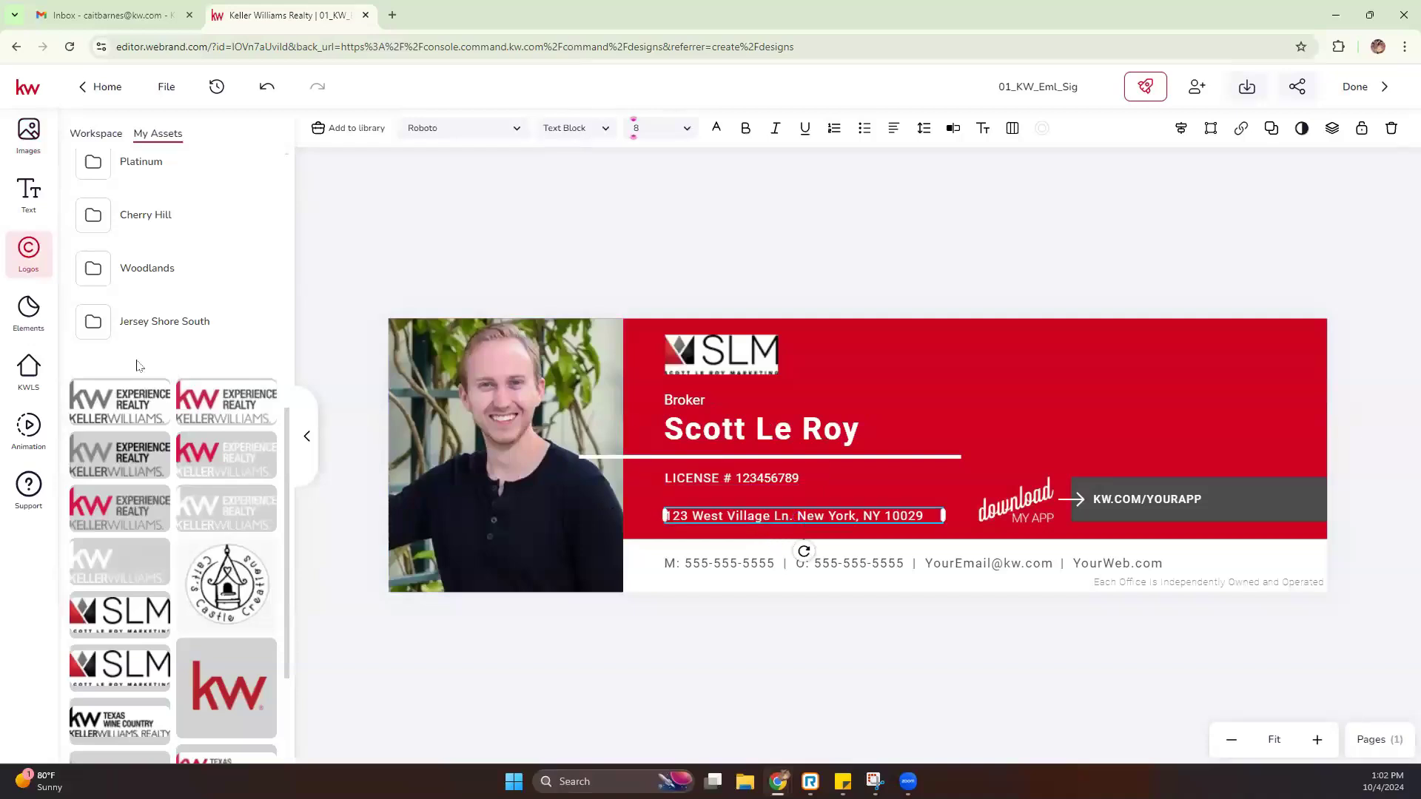
click(25, 194)
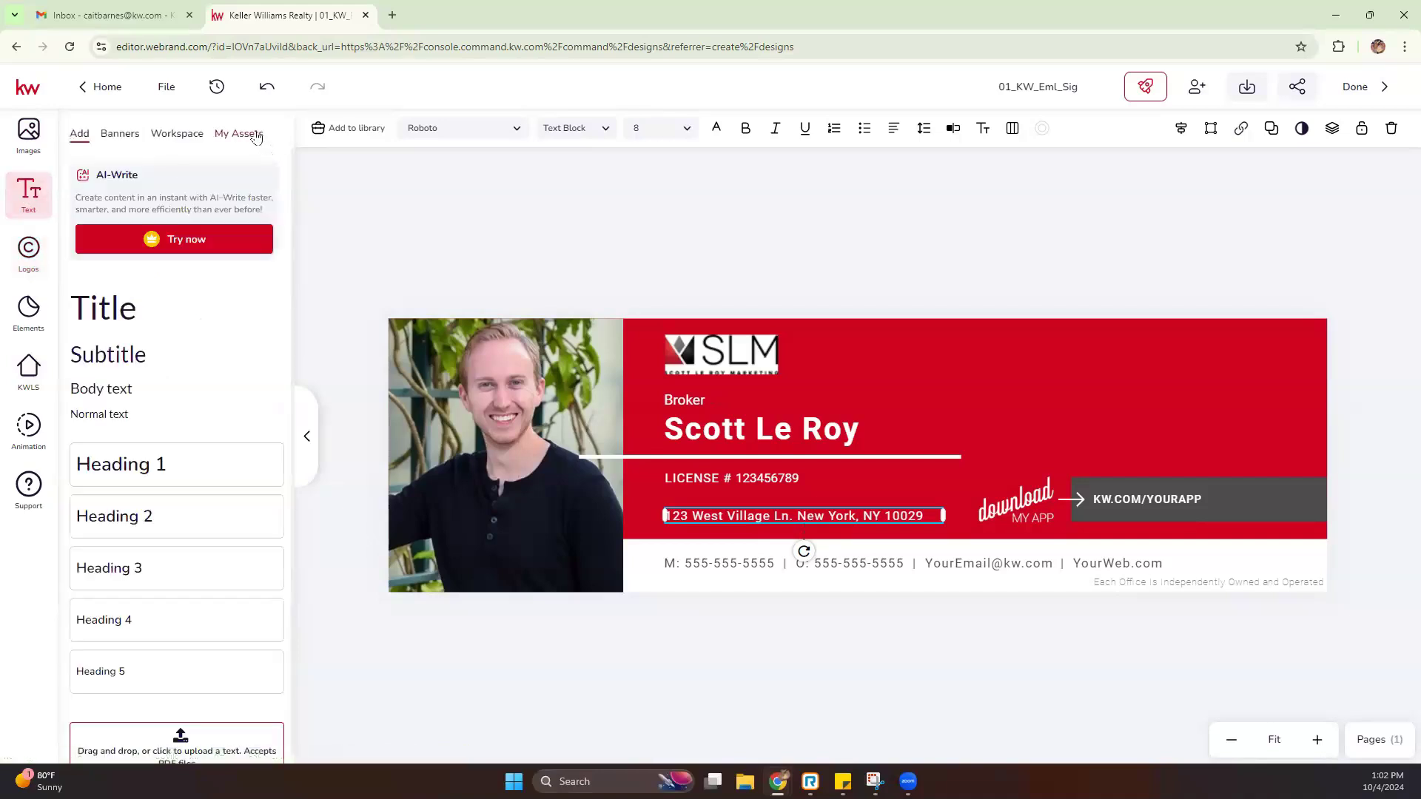
click(239, 134)
scroll(188, 492, down, 7)
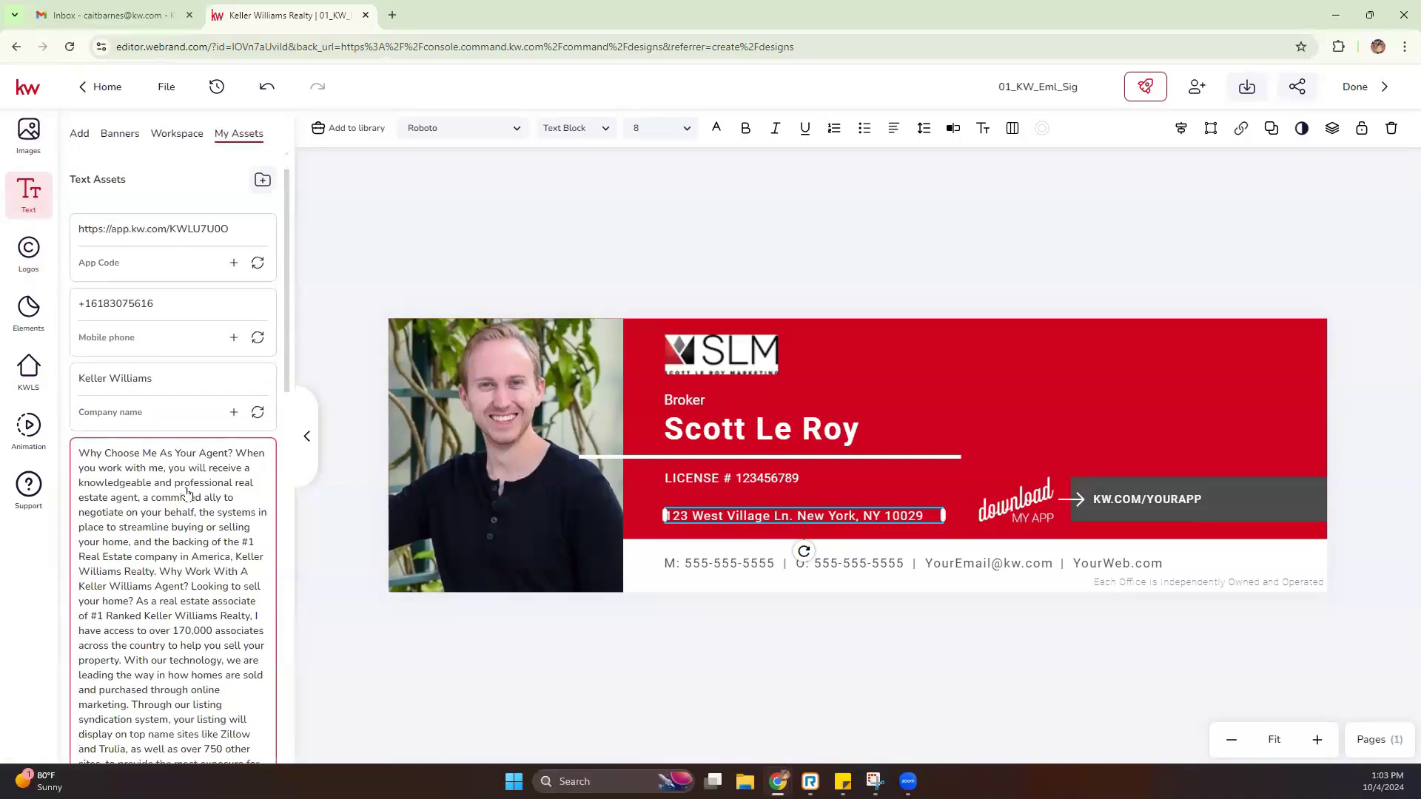
scroll(188, 492, down, 2)
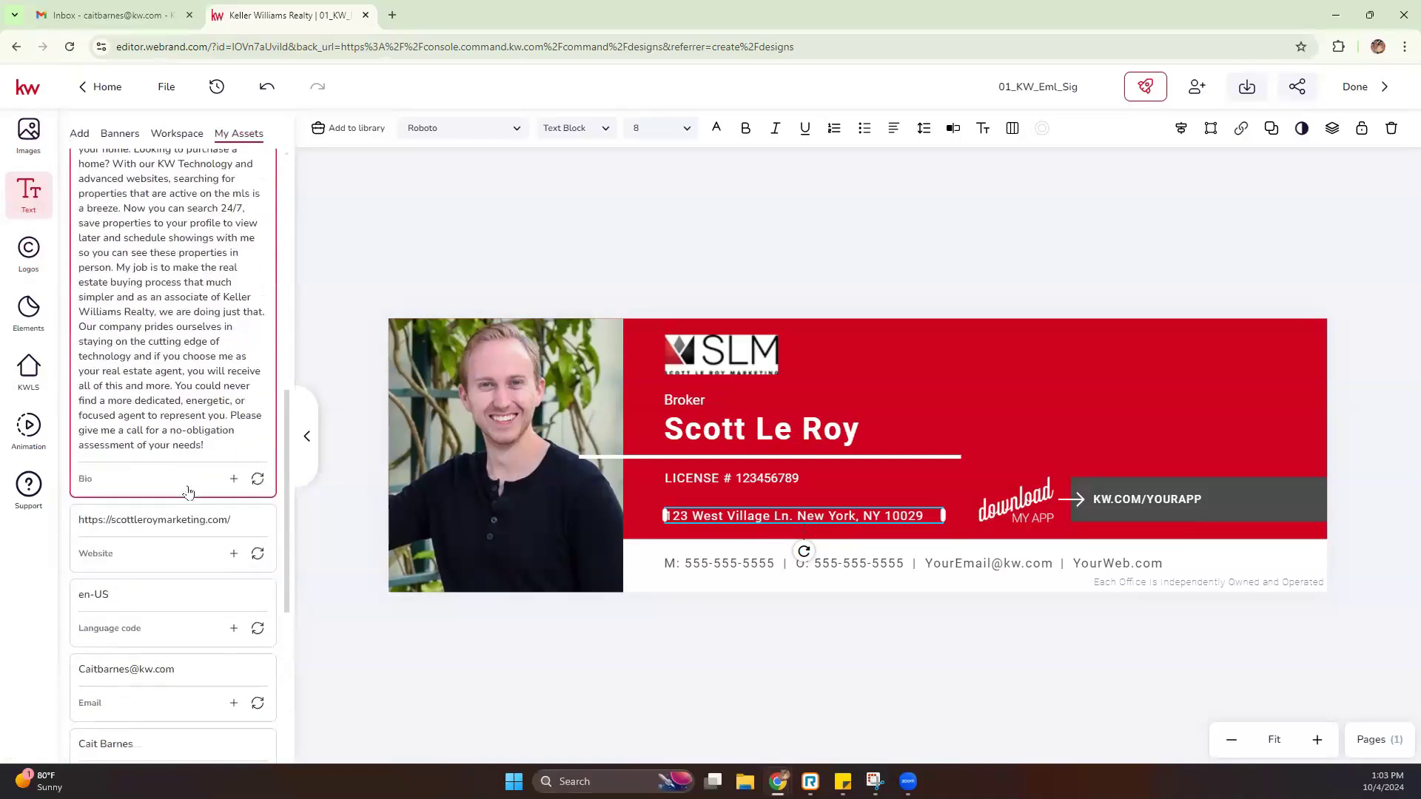
scroll(188, 492, up, 2)
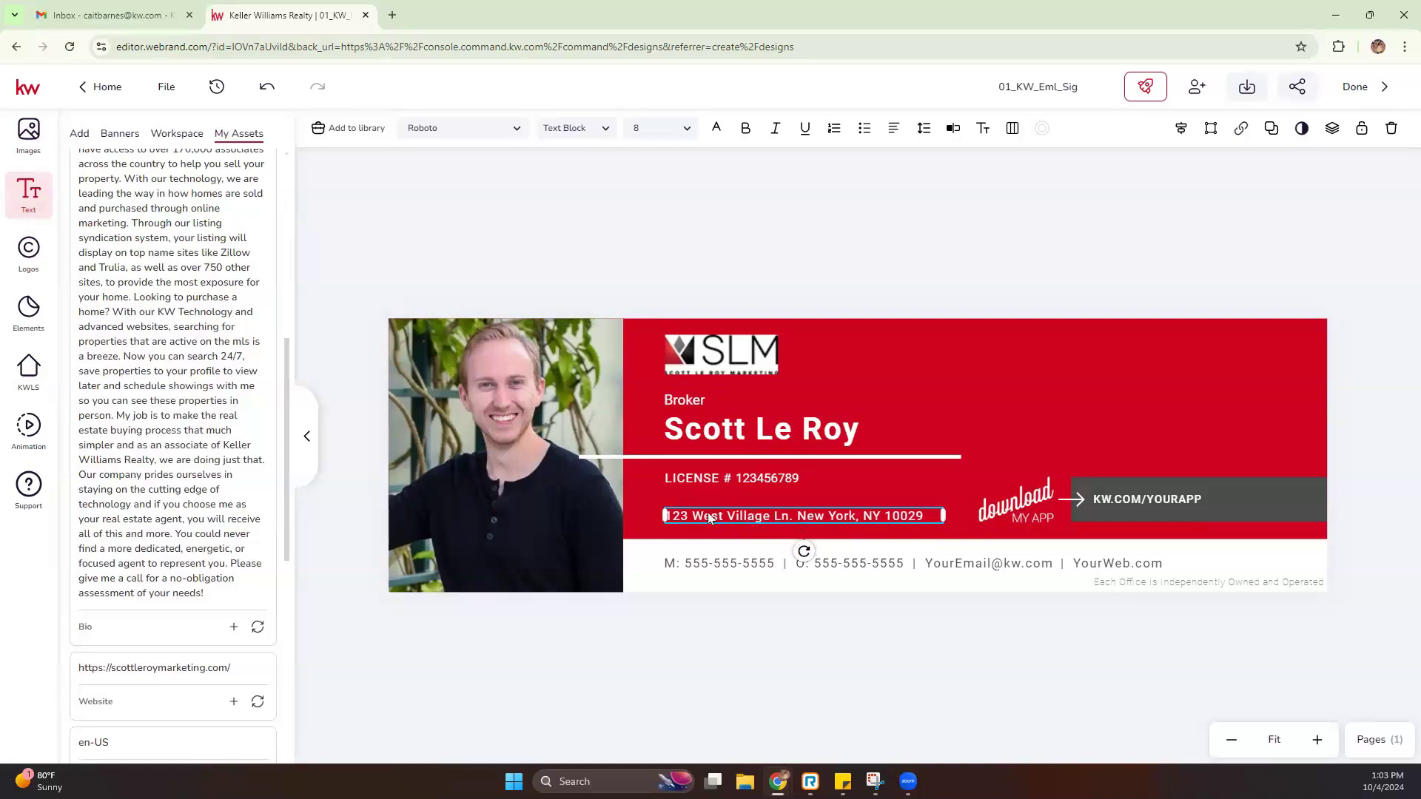
click(895, 290)
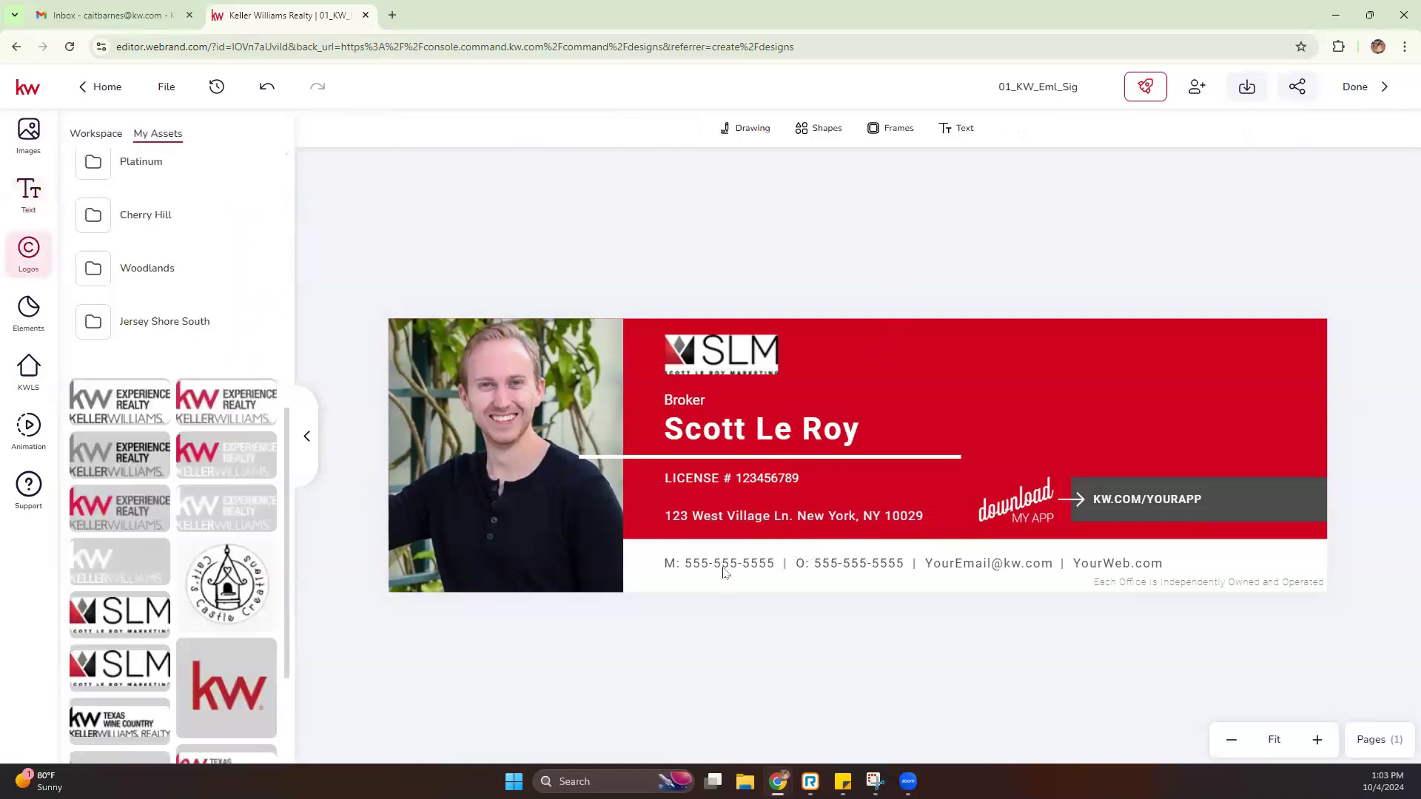
Replace the placeholder mobile number after M: with the agent's phone number
click(306, 436)
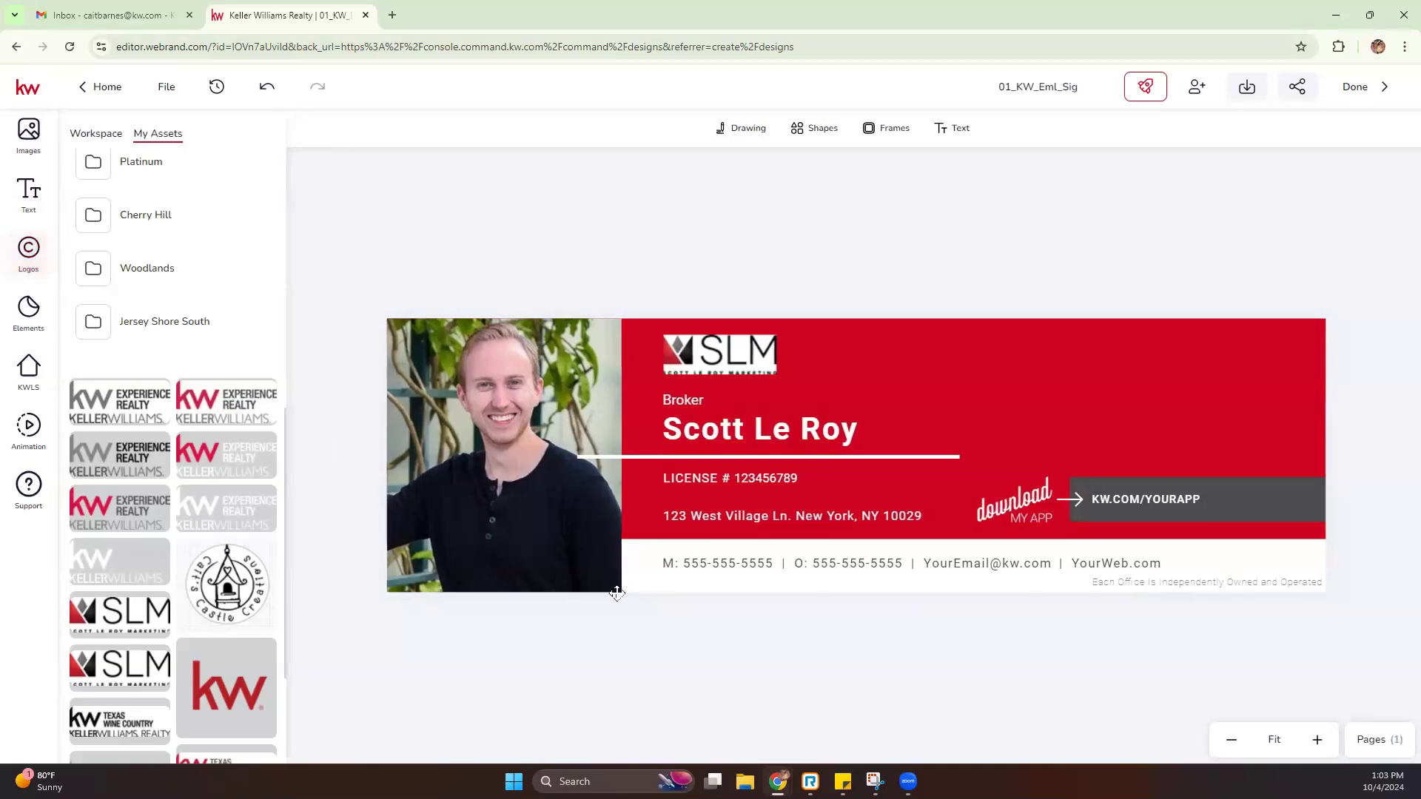
click(616, 561)
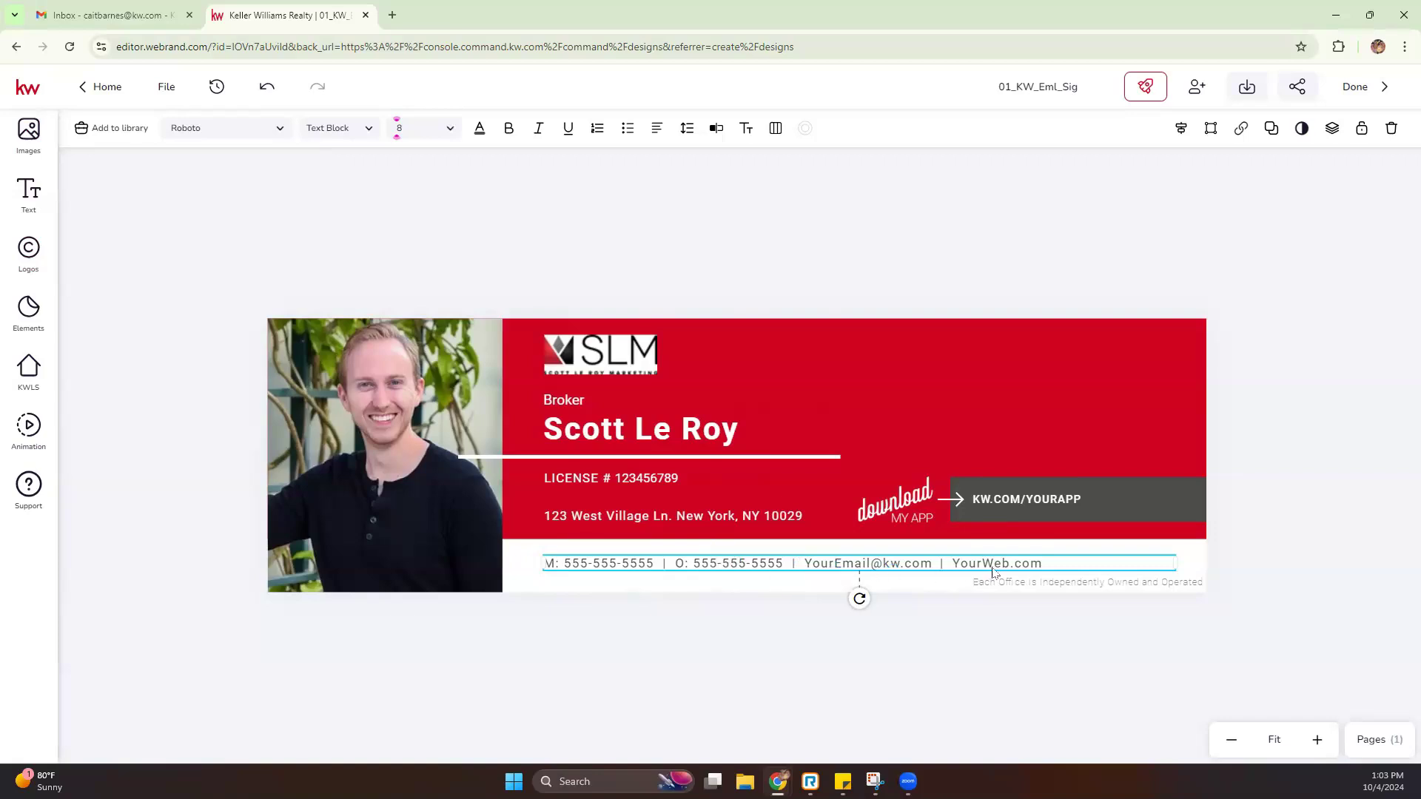
double_click(591, 565)
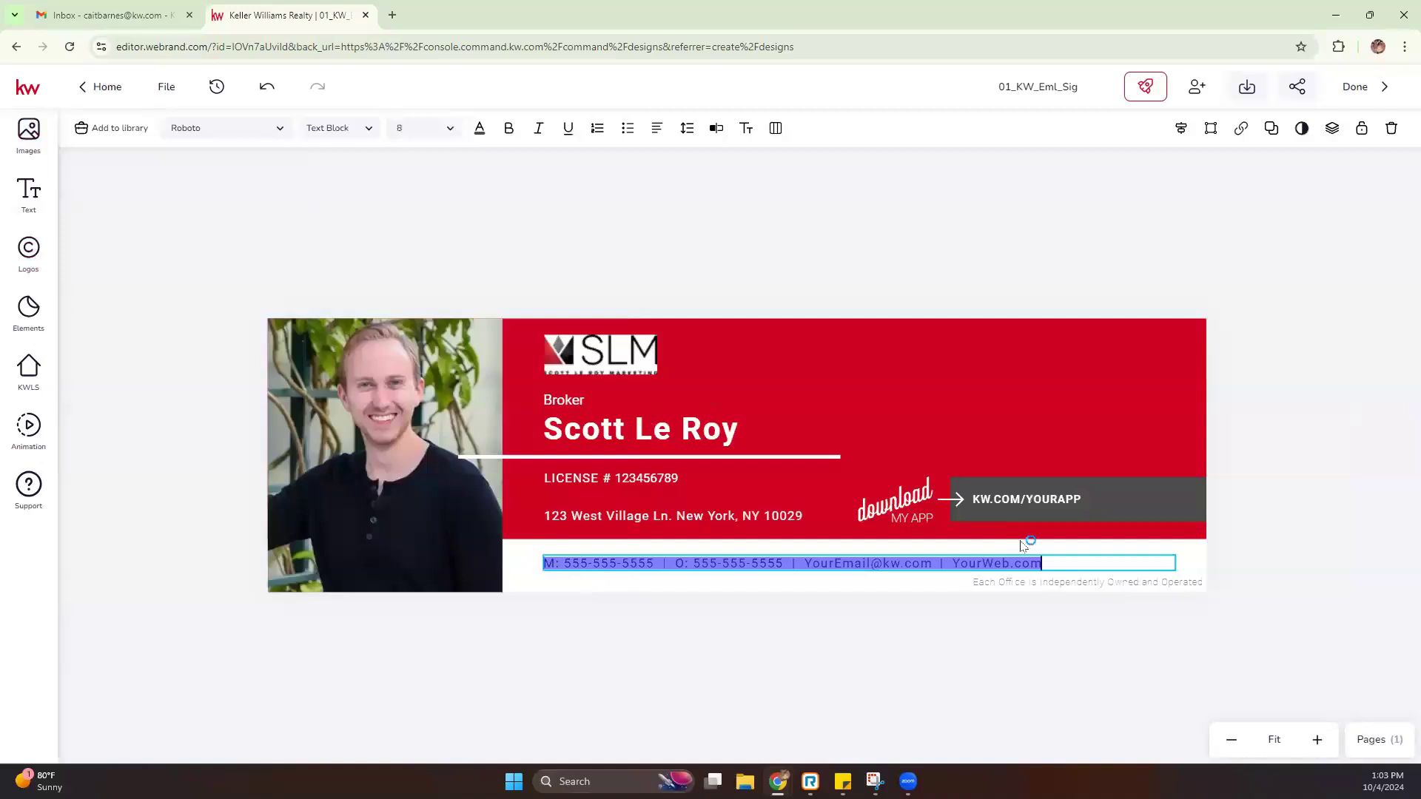
click(564, 561)
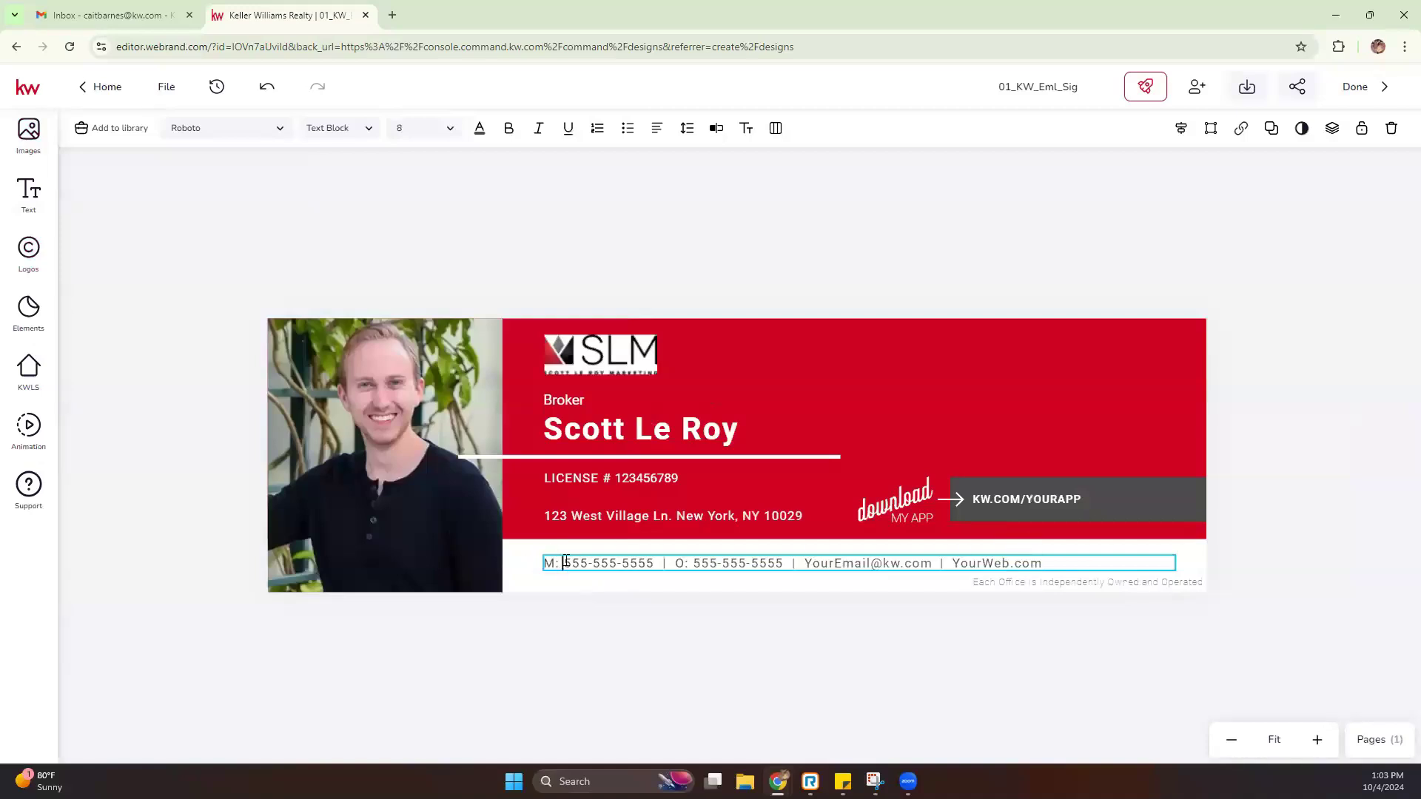
drag(565, 562, 653, 564)
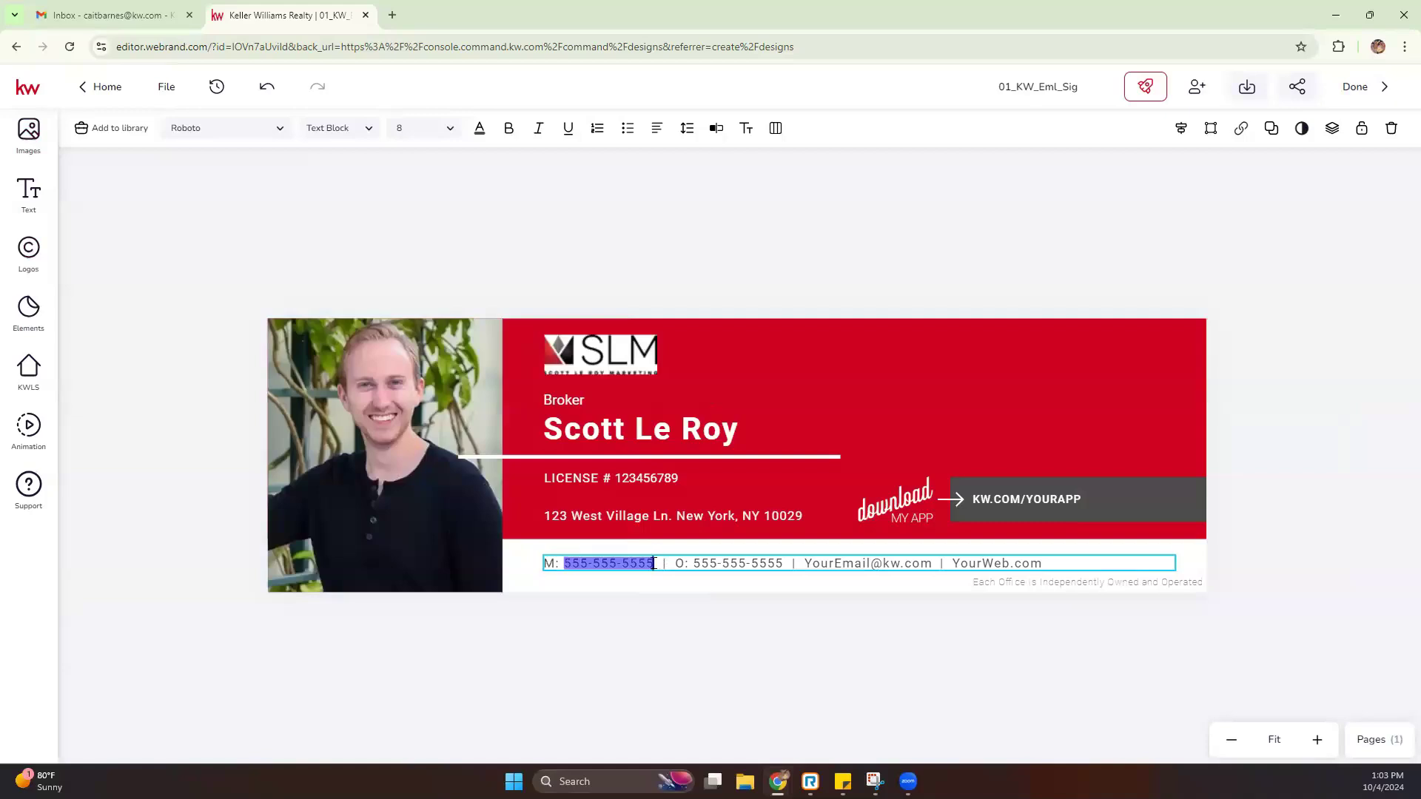
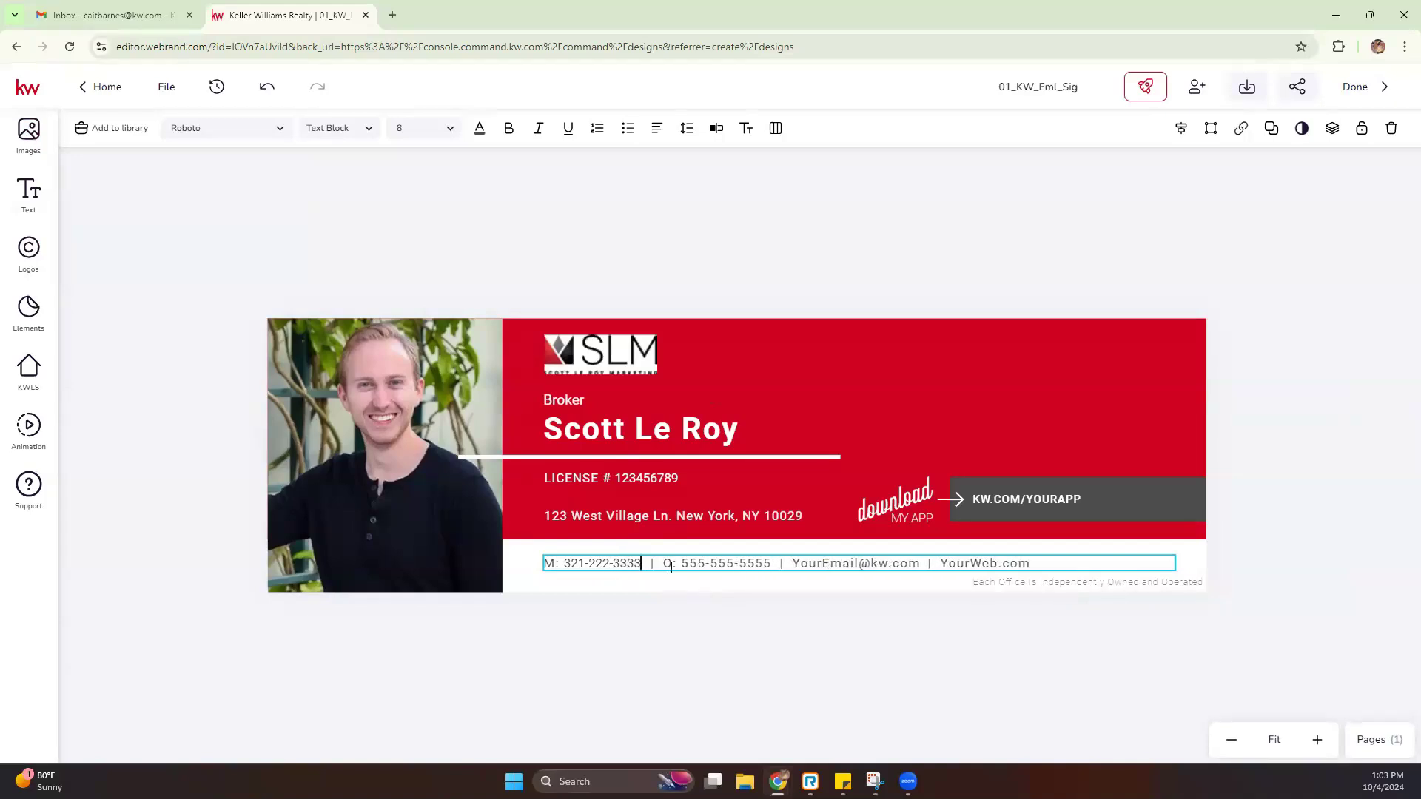
Replace the YourEmail@kw and YourWeb placeholders with the agent's marketing support e-mail and website domain
drag(682, 565, 777, 565)
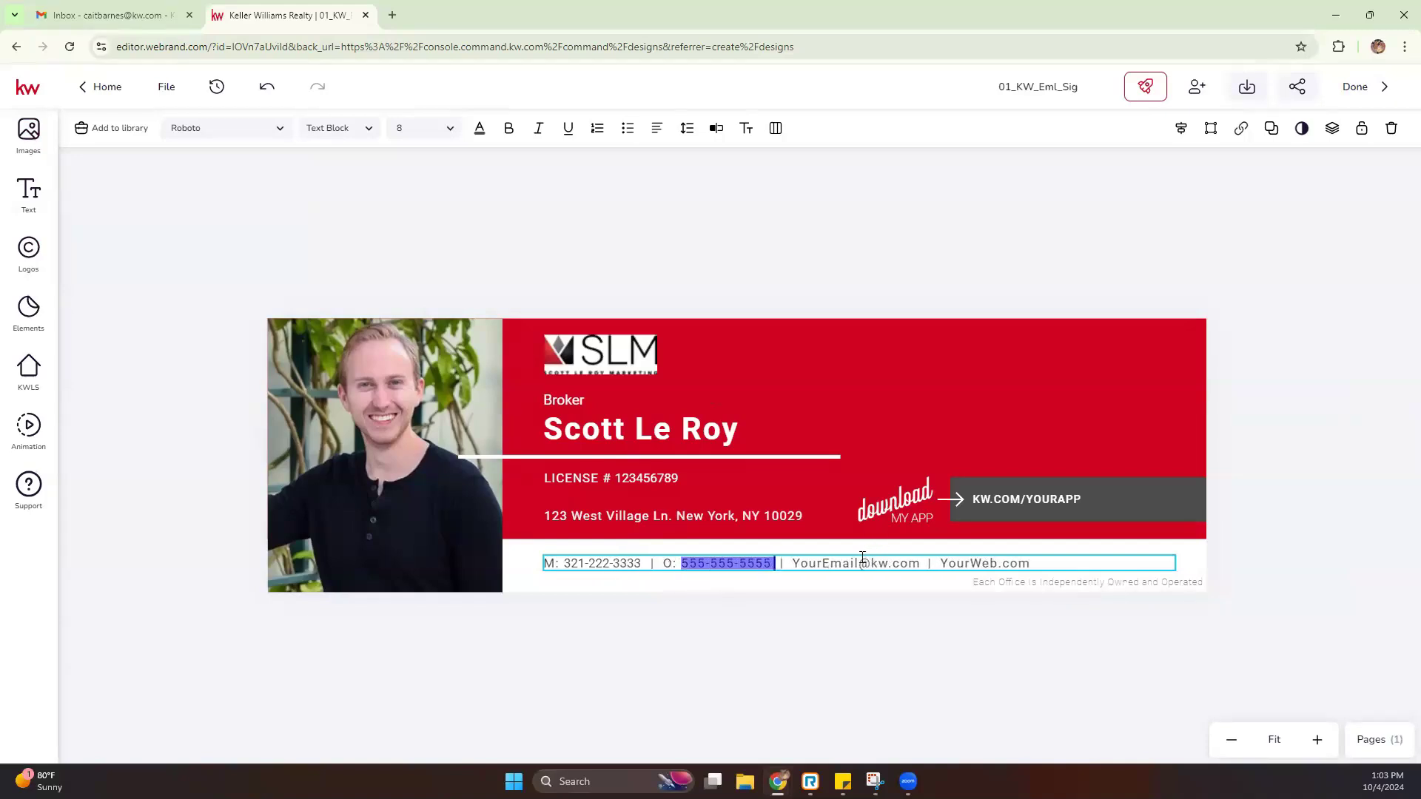
drag(887, 560, 791, 564)
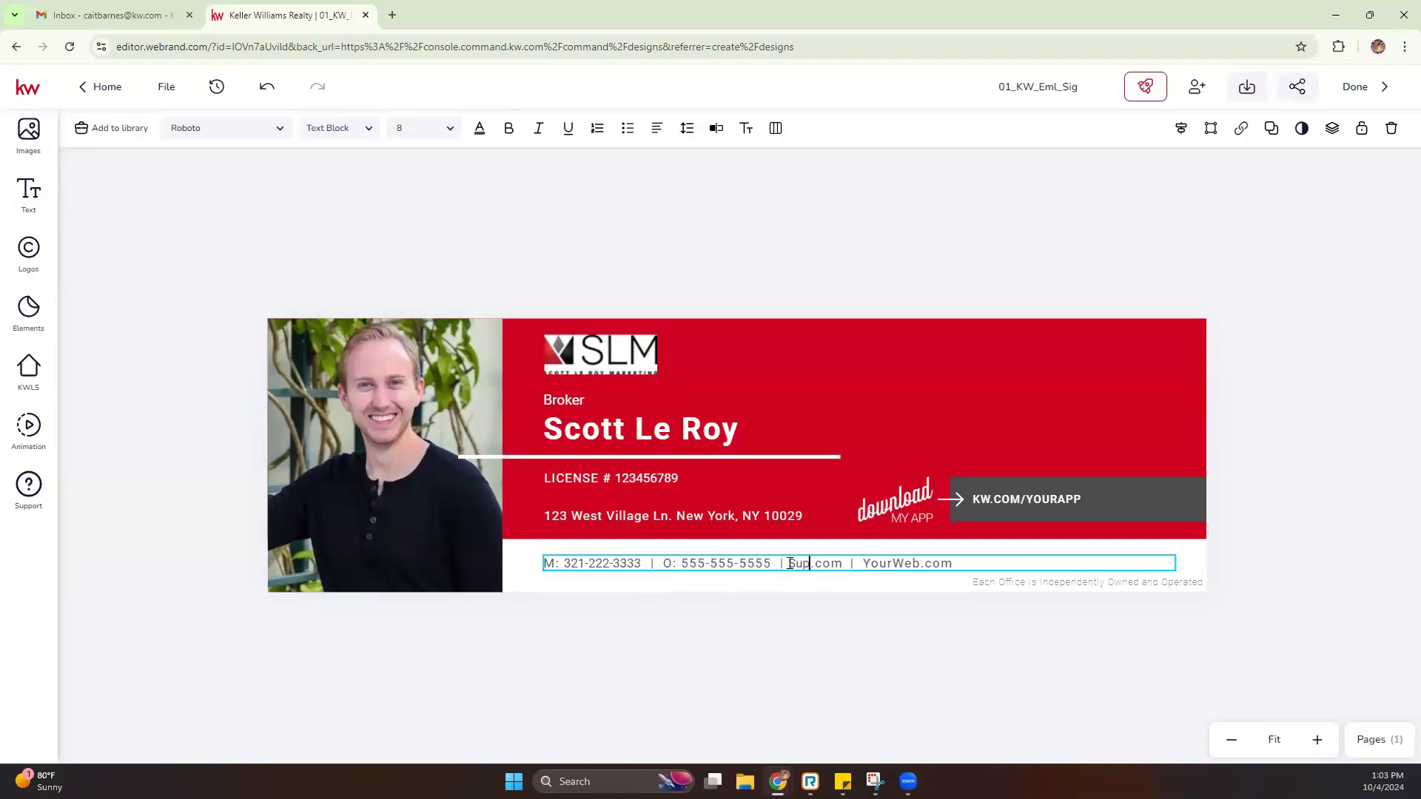
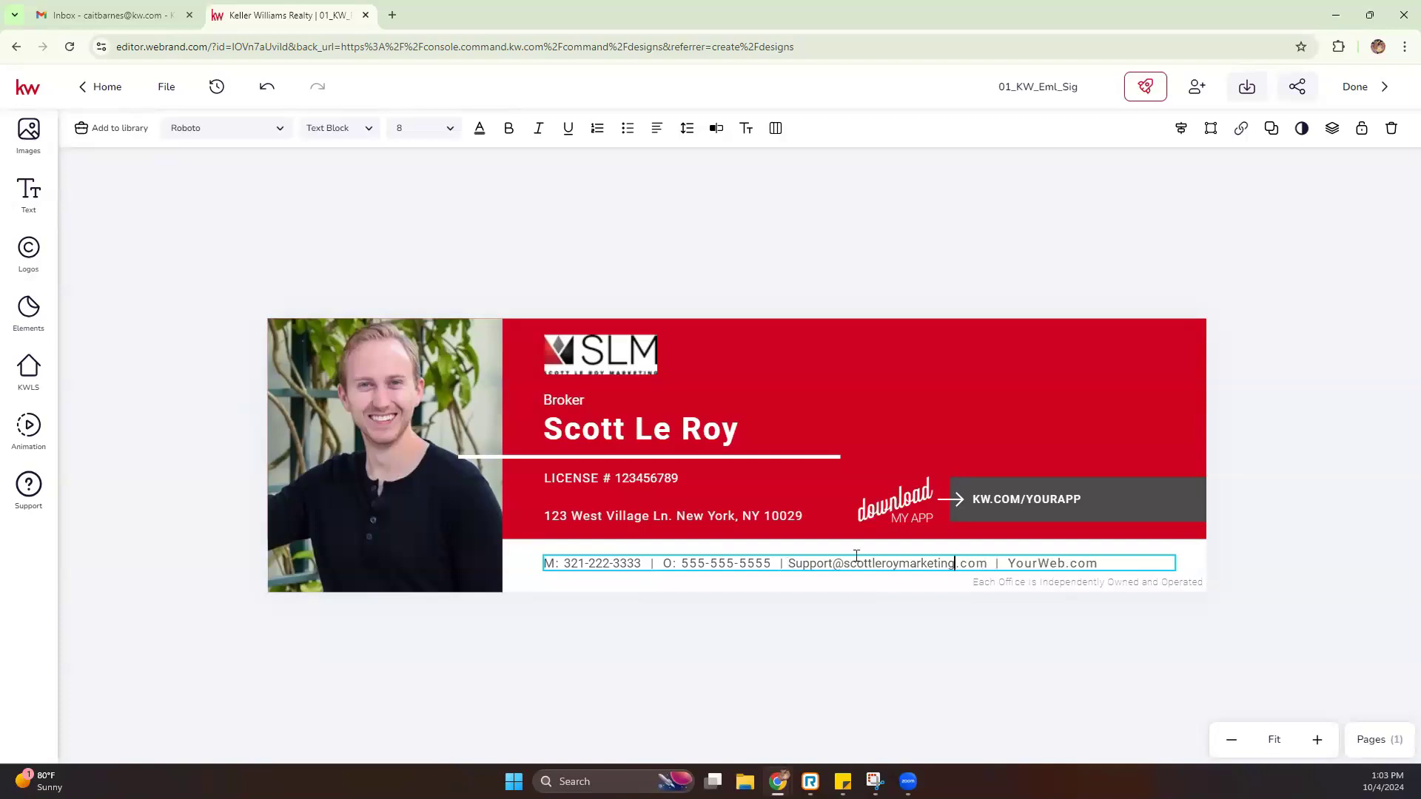
drag(1058, 563, 1011, 565)
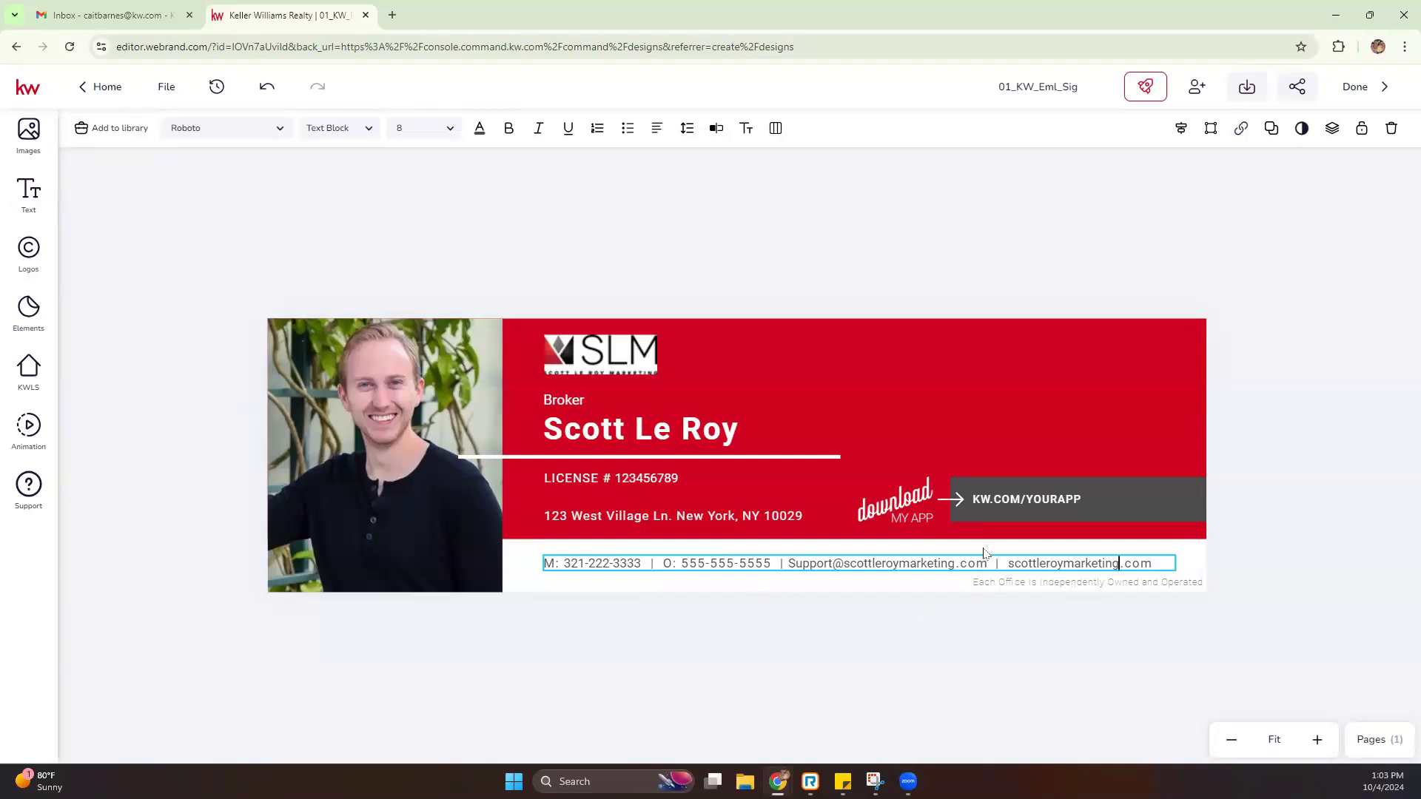
Delete the KW.COM/YOURAPP text box from the banner
click(1067, 496)
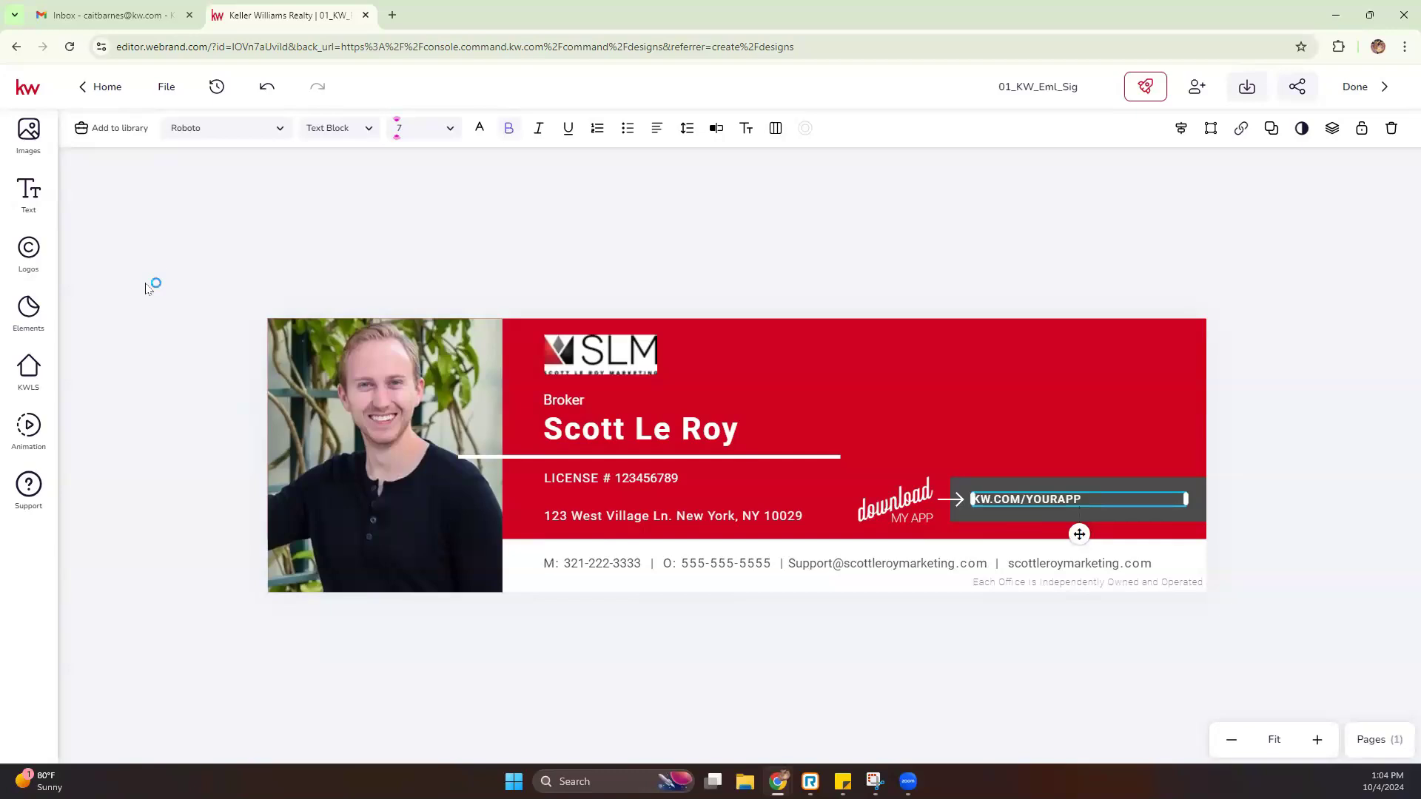
click(28, 135)
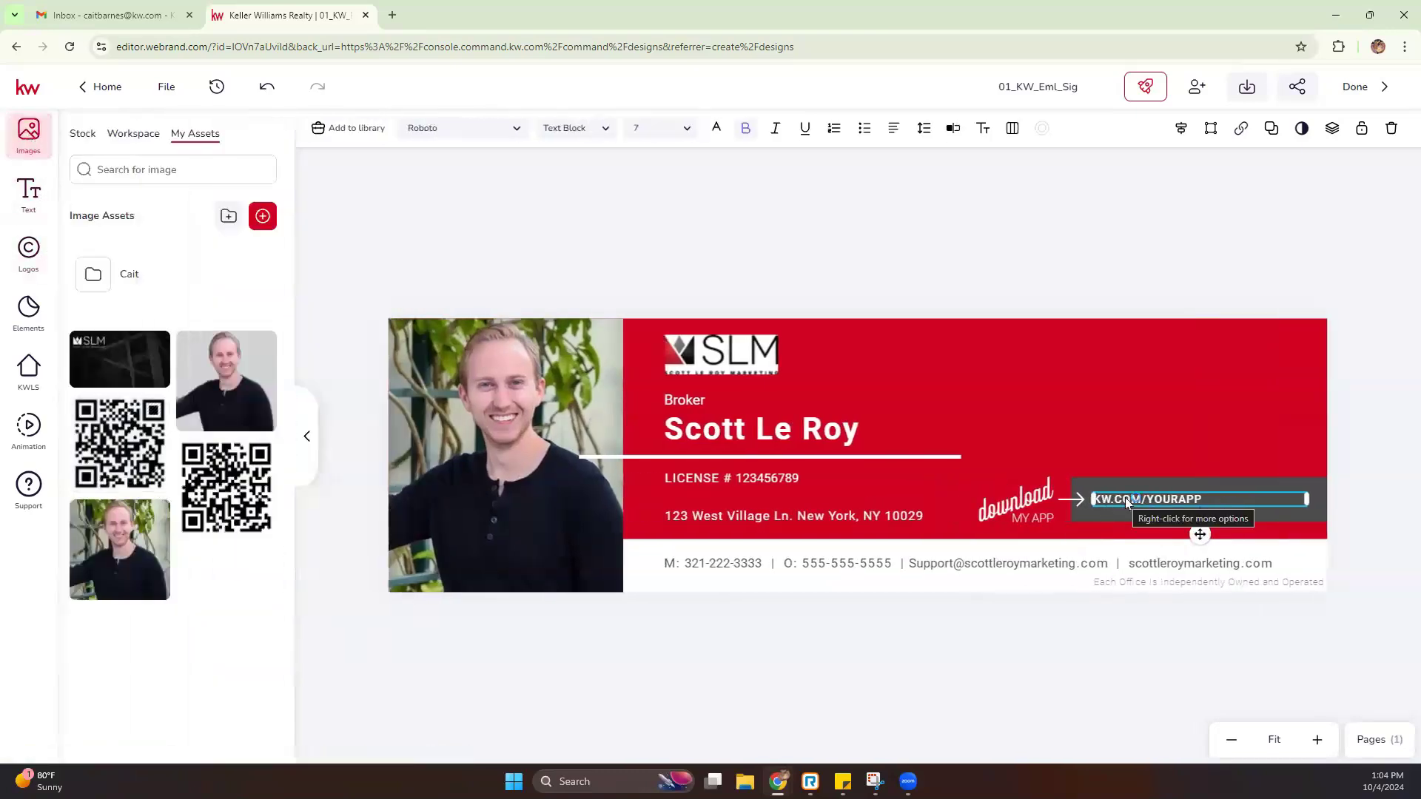
key(Delete)
click(29, 250)
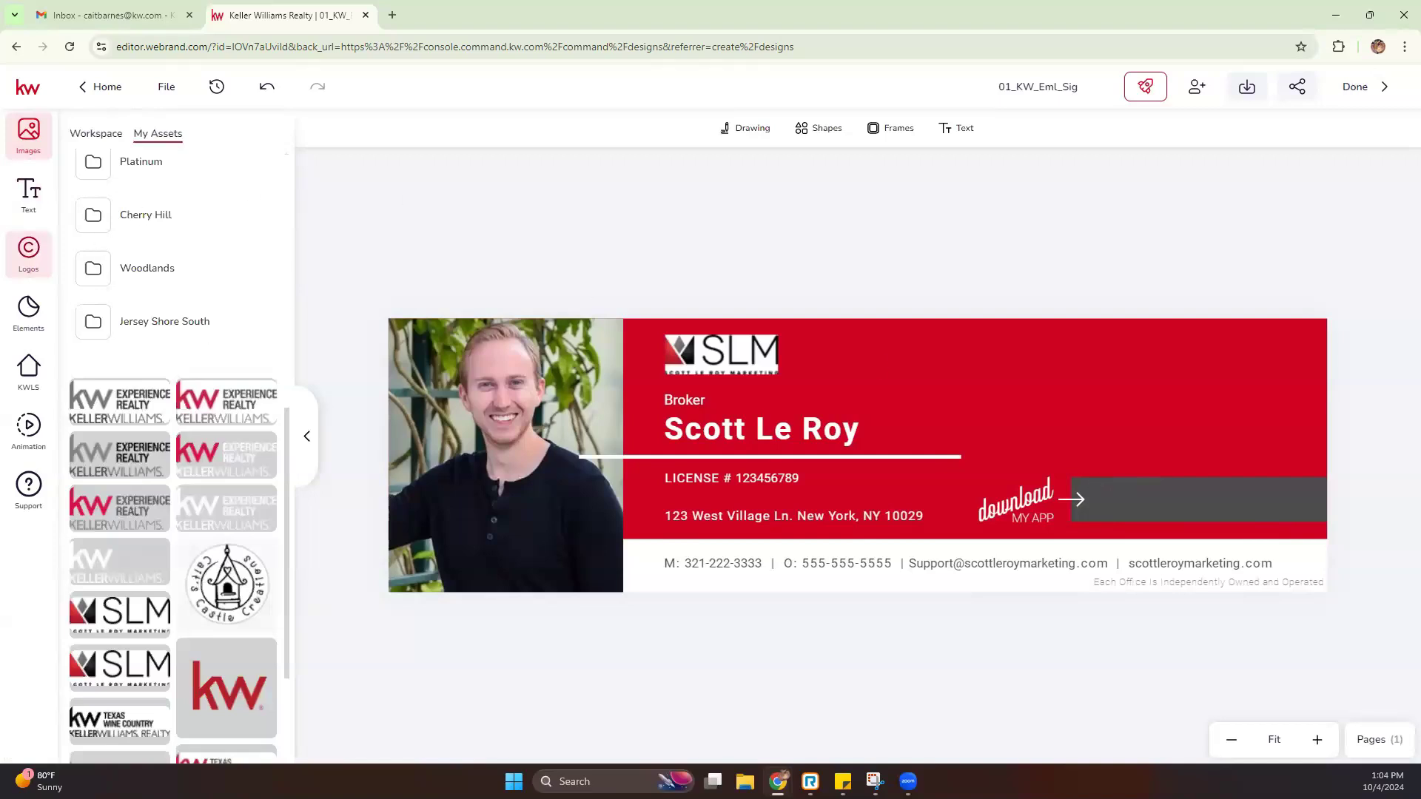
click(28, 135)
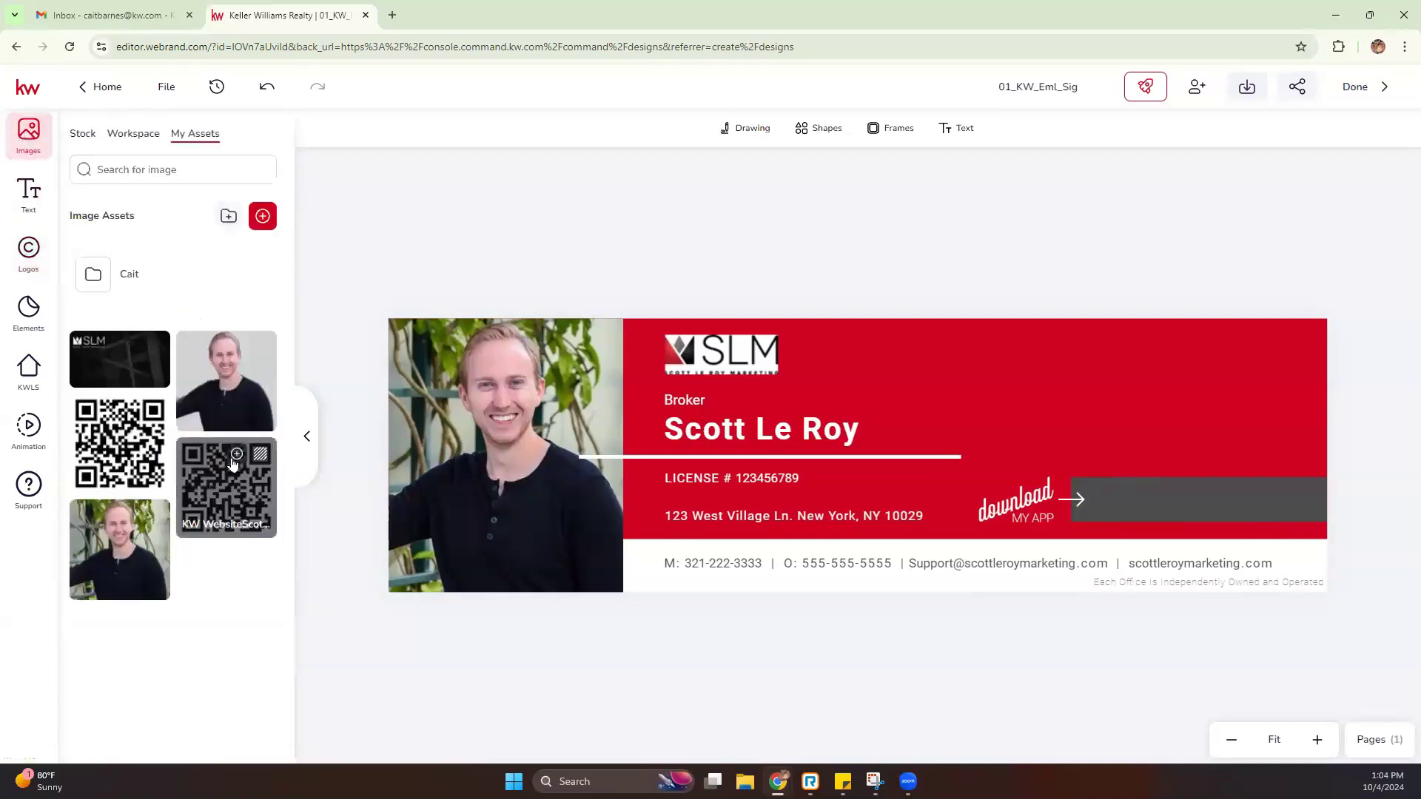
Add the app QR code image, shrink it, and place it at the grey bar's right end
mouse_move(135, 447)
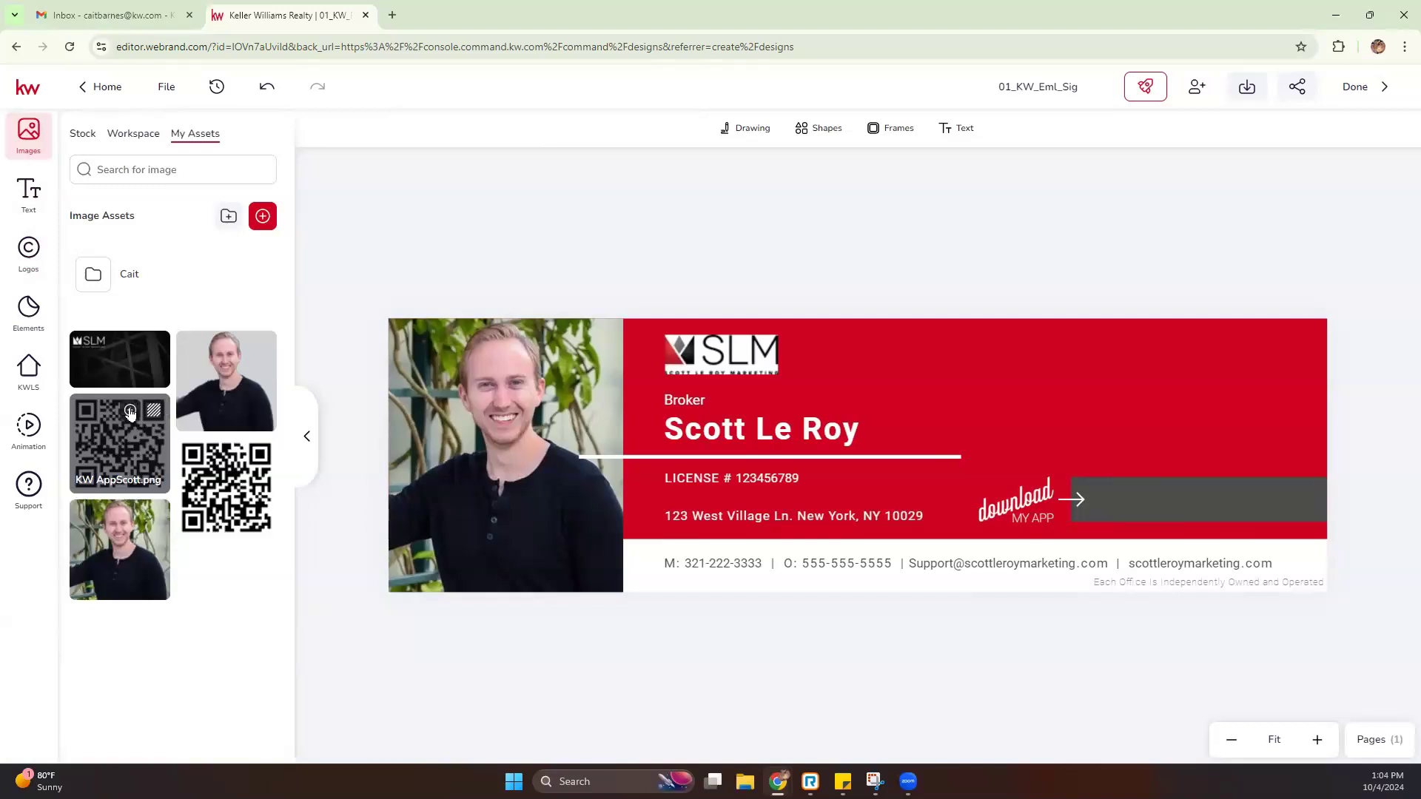
click(130, 411)
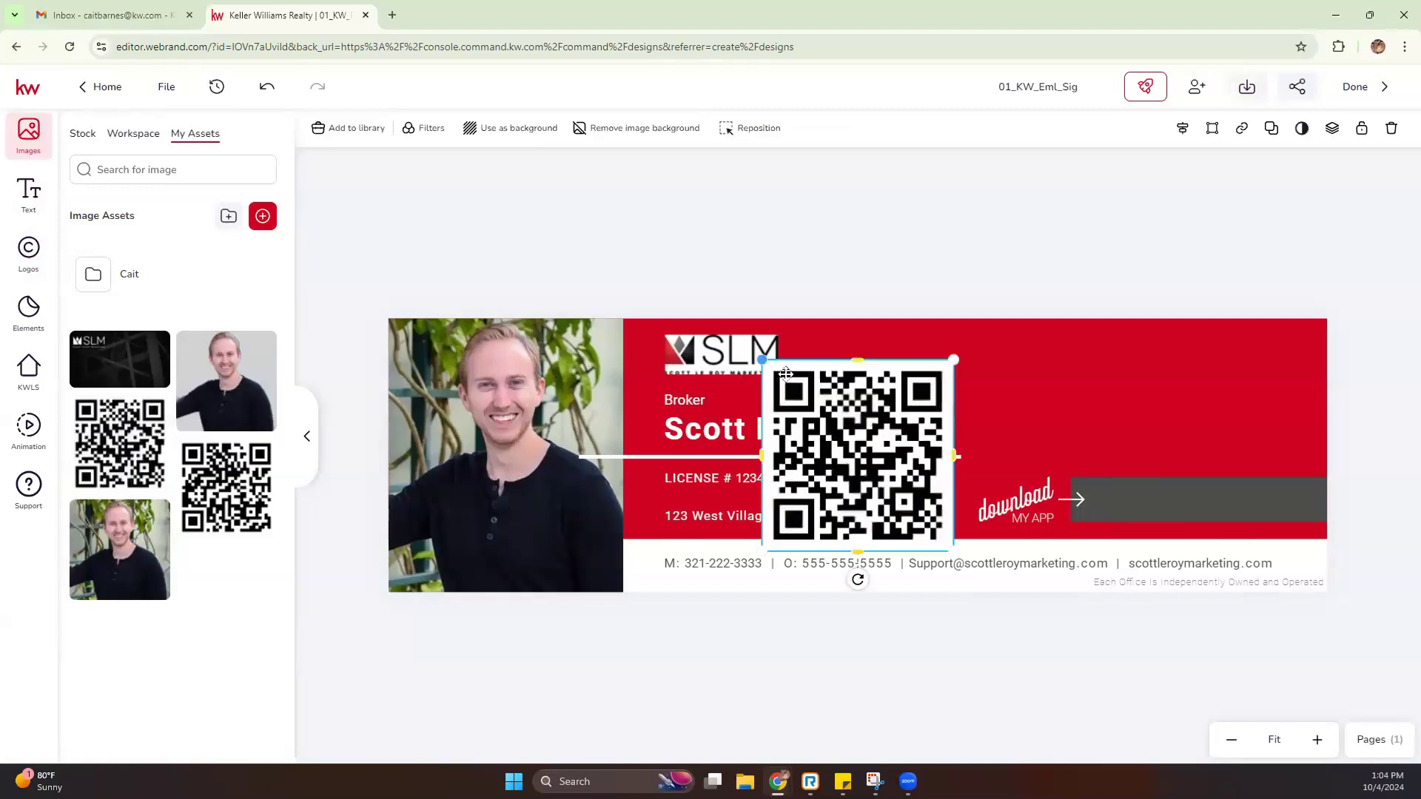
drag(762, 360, 929, 498)
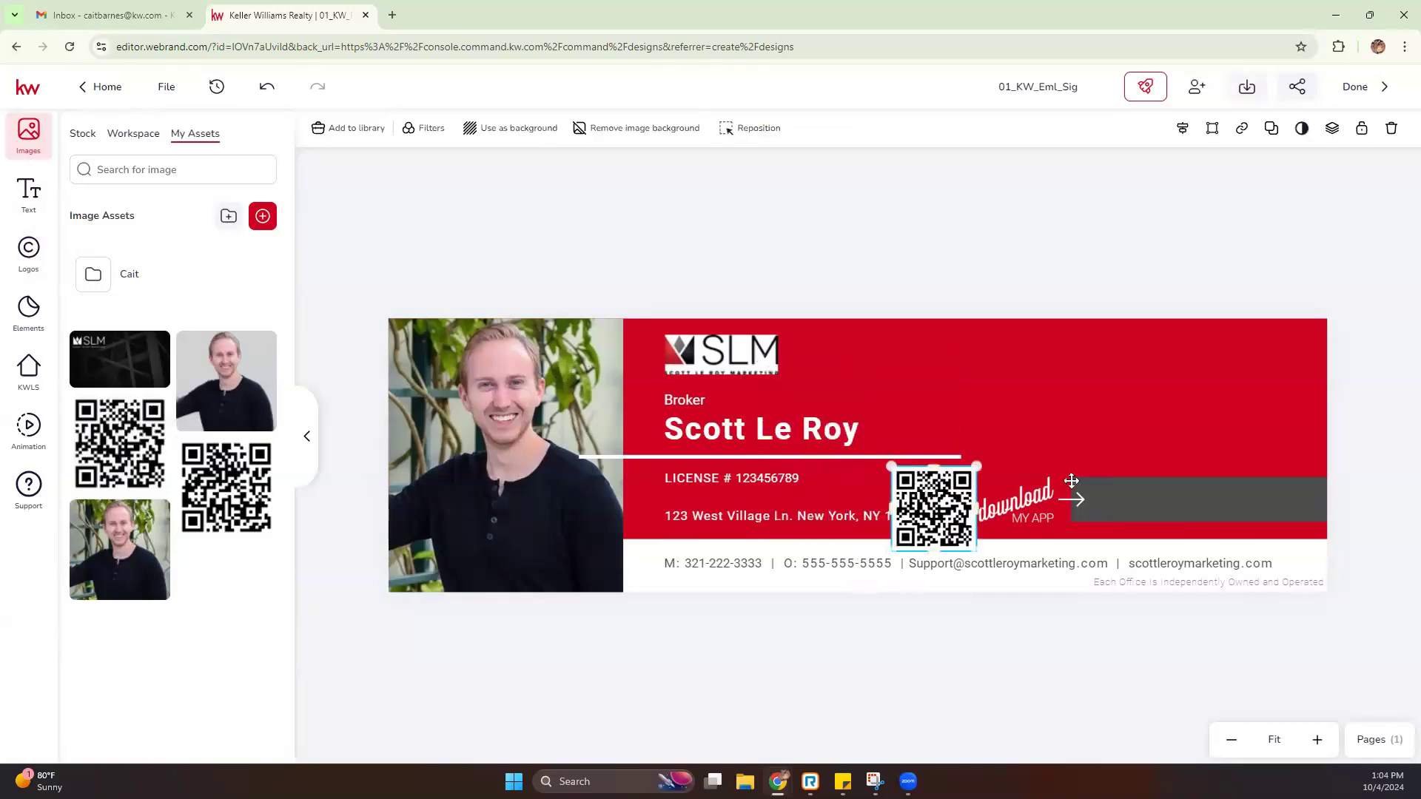
drag(1072, 481, 1259, 463)
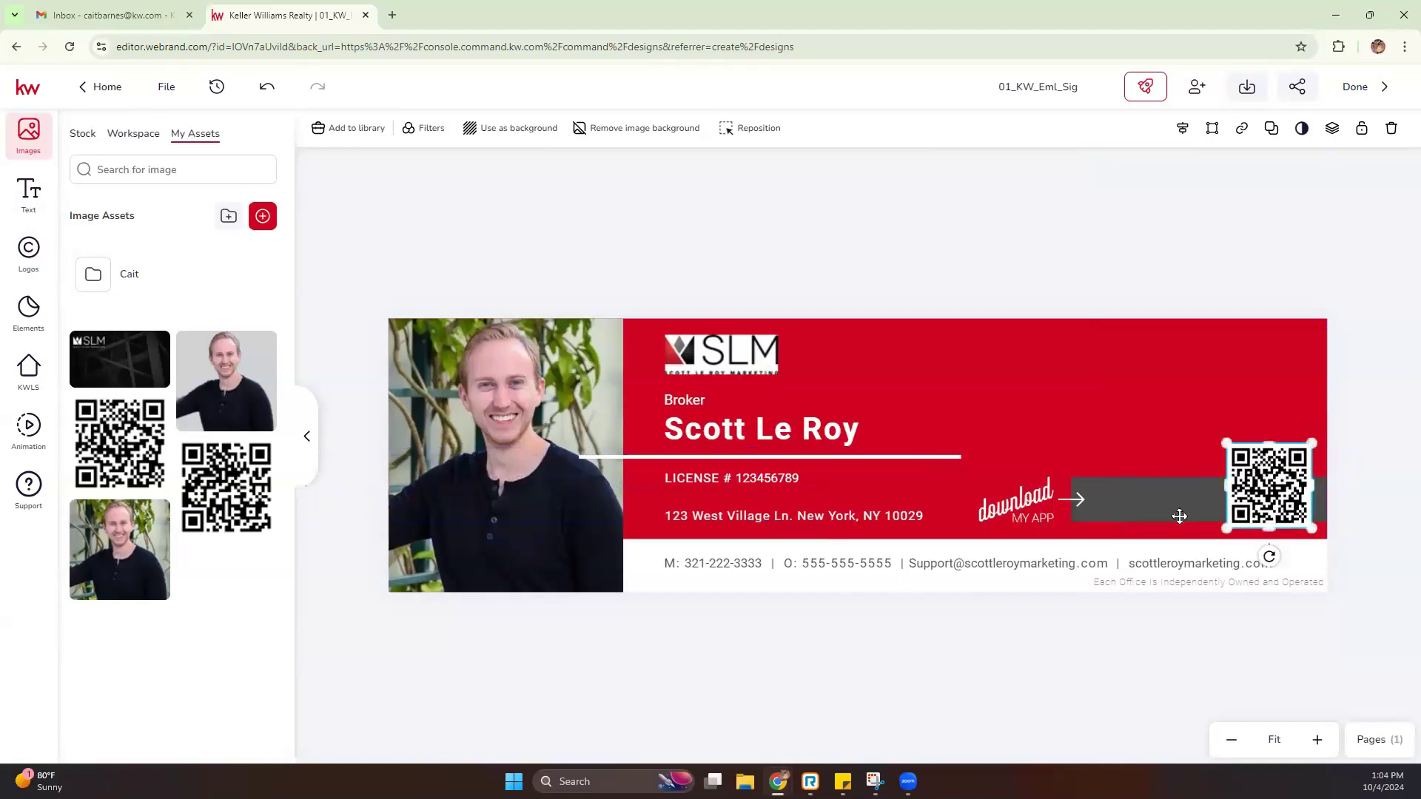
Shorten the grey bar from its left end to fit beside the QR code
click(1180, 515)
drag(1072, 497, 1211, 498)
click(1154, 499)
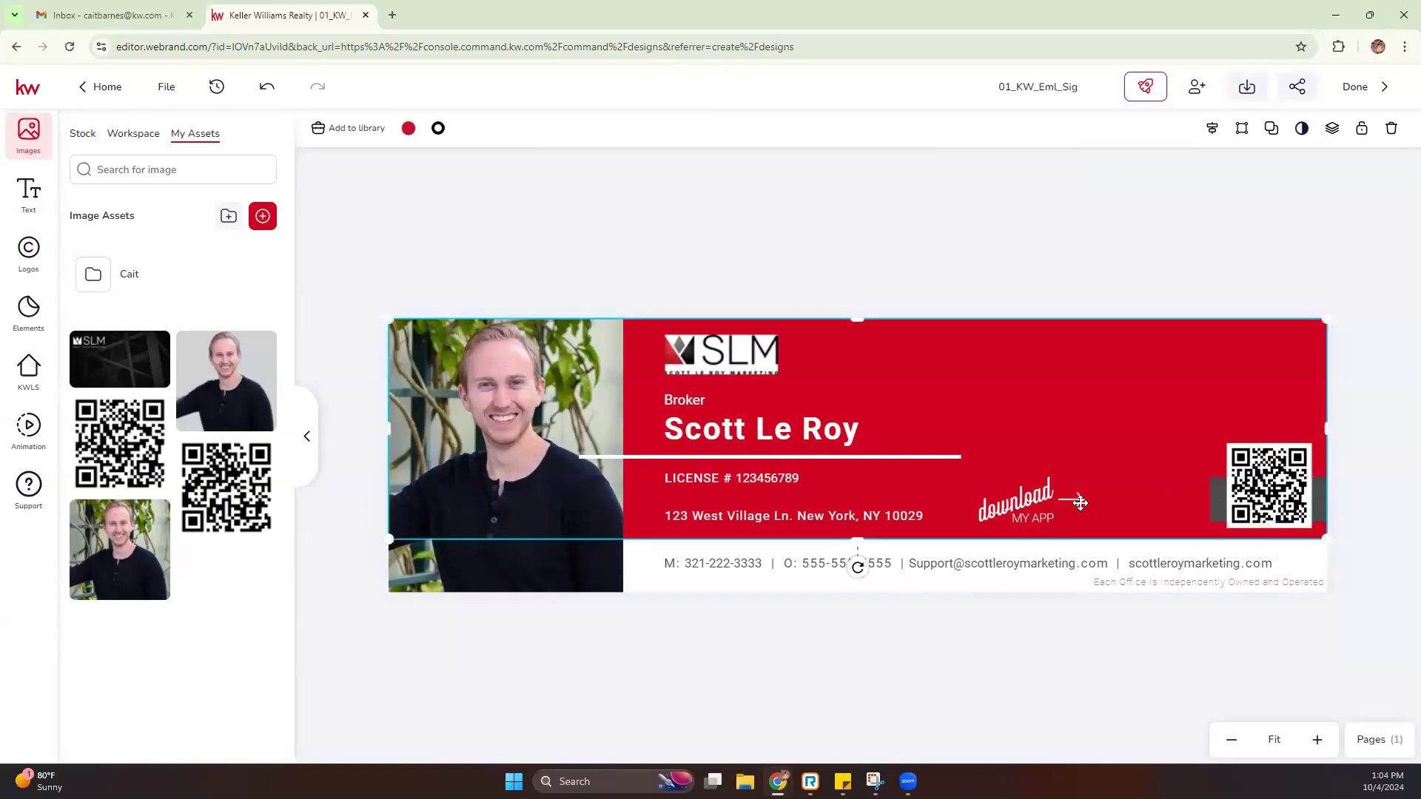
click(1080, 502)
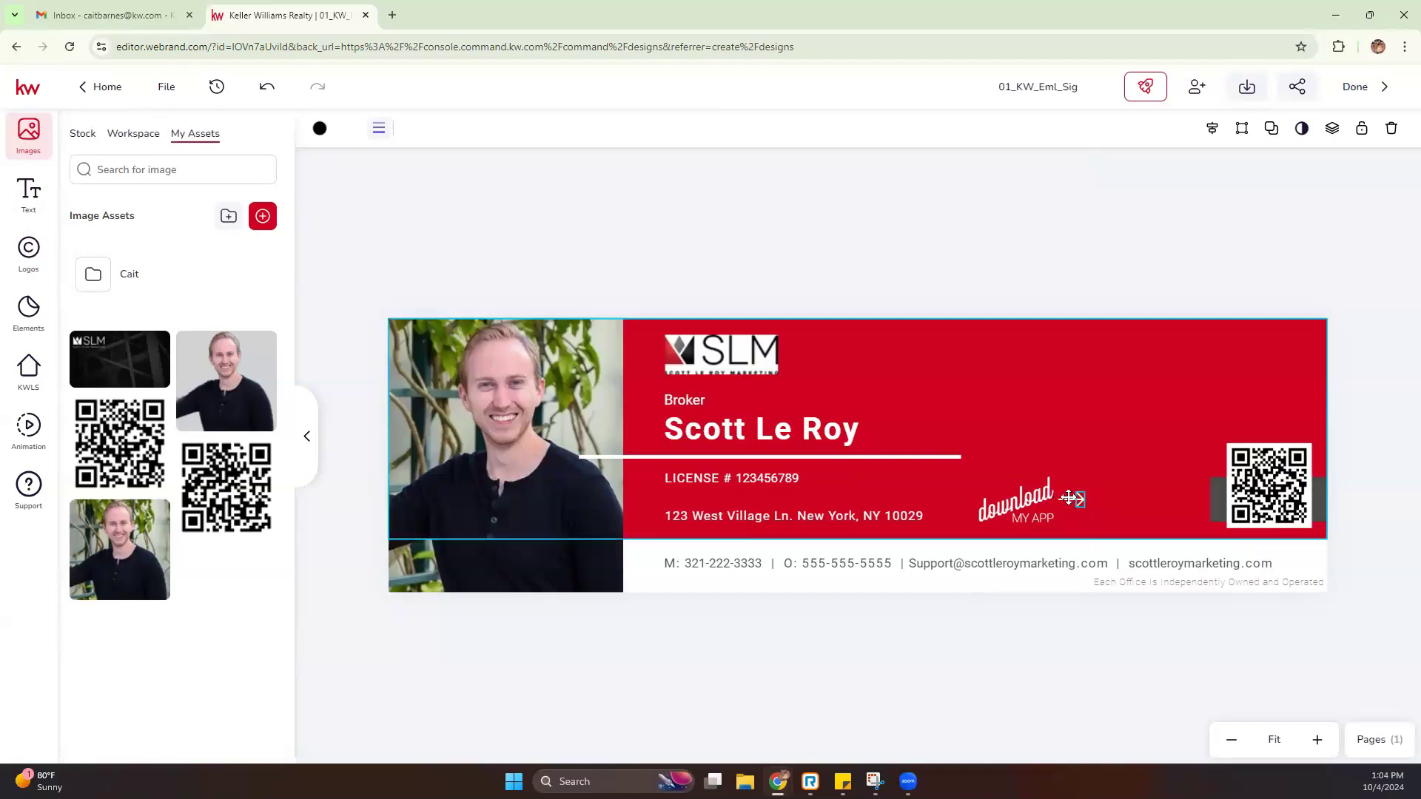
Zoom in on the banner's right end around the download arrow and red background
click(1073, 618)
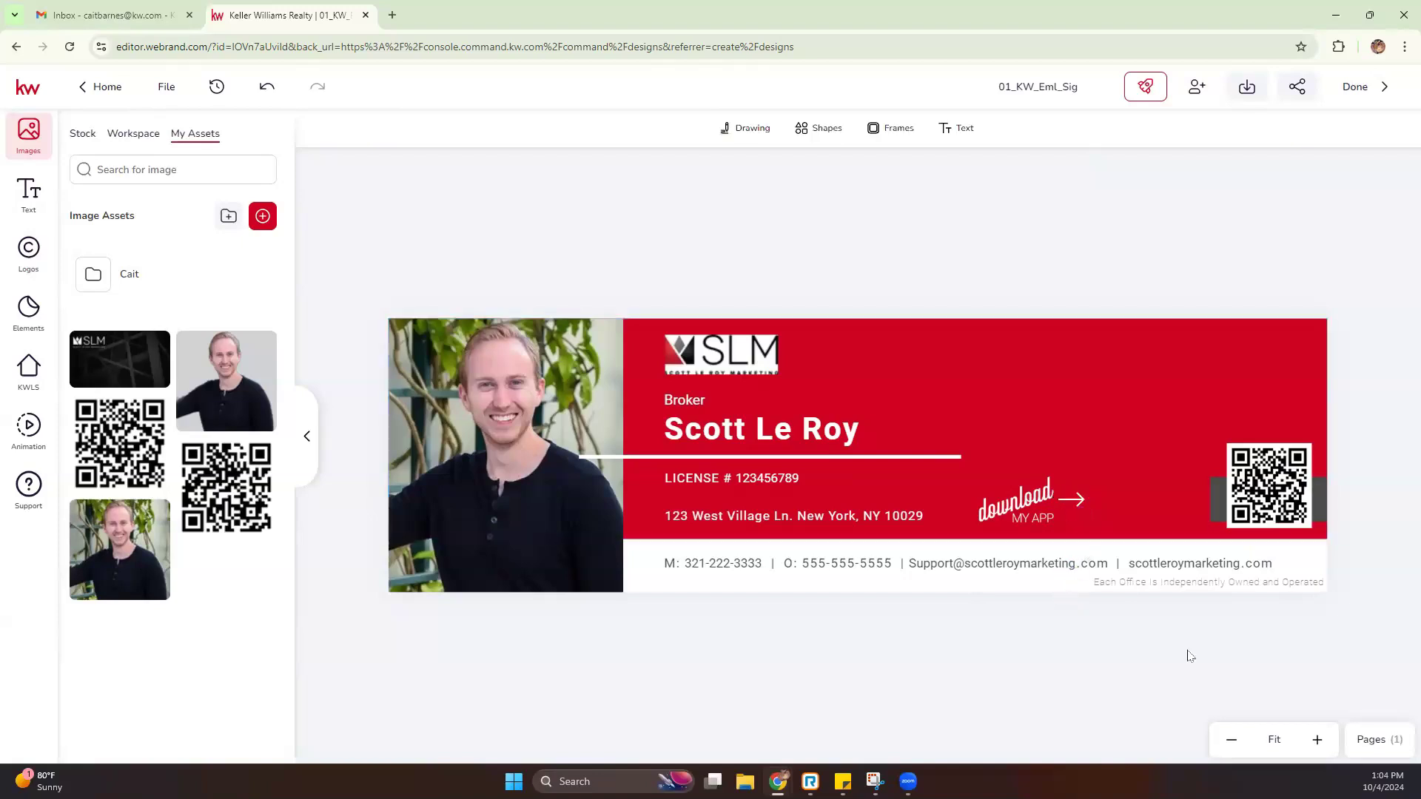
click(1317, 740)
click(1318, 742)
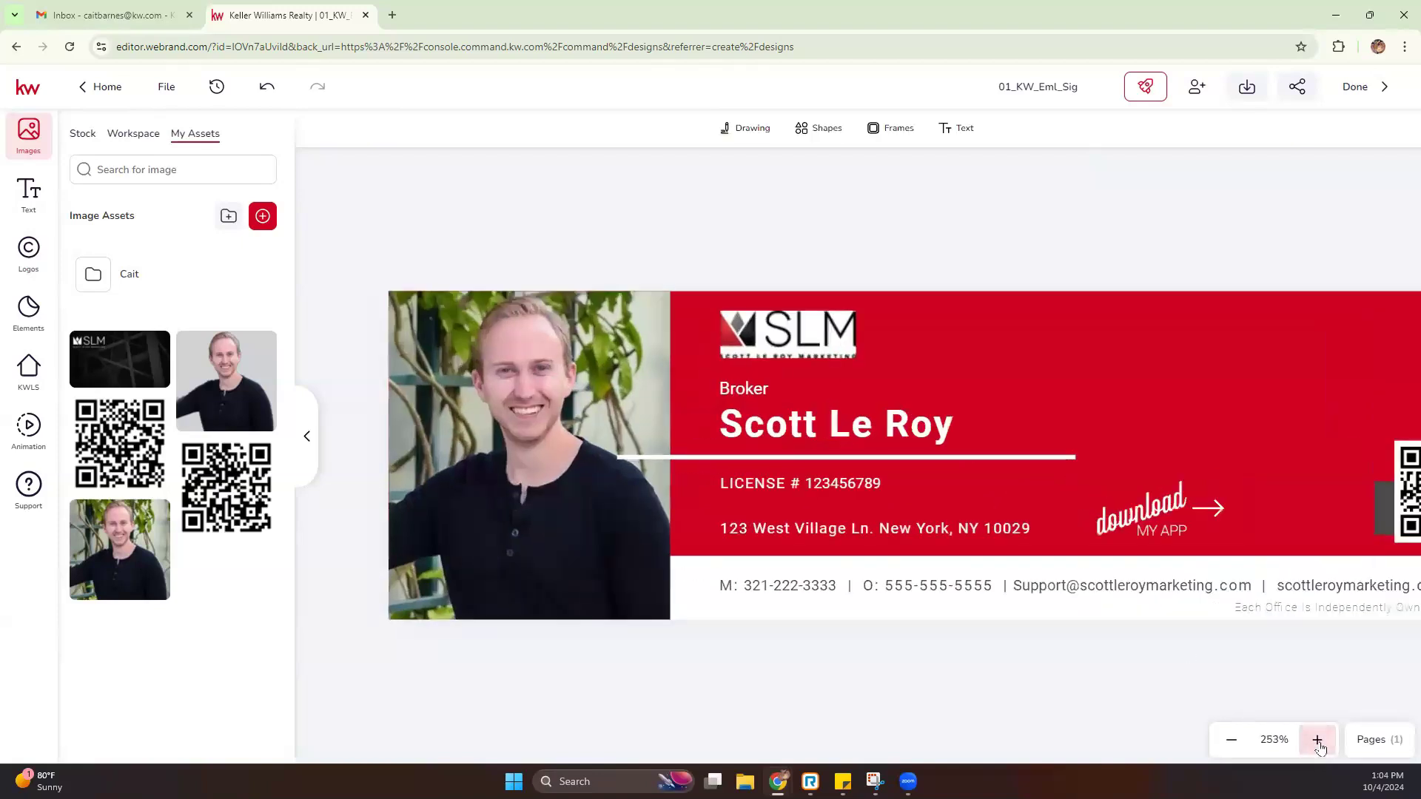
click(1218, 507)
click(1219, 507)
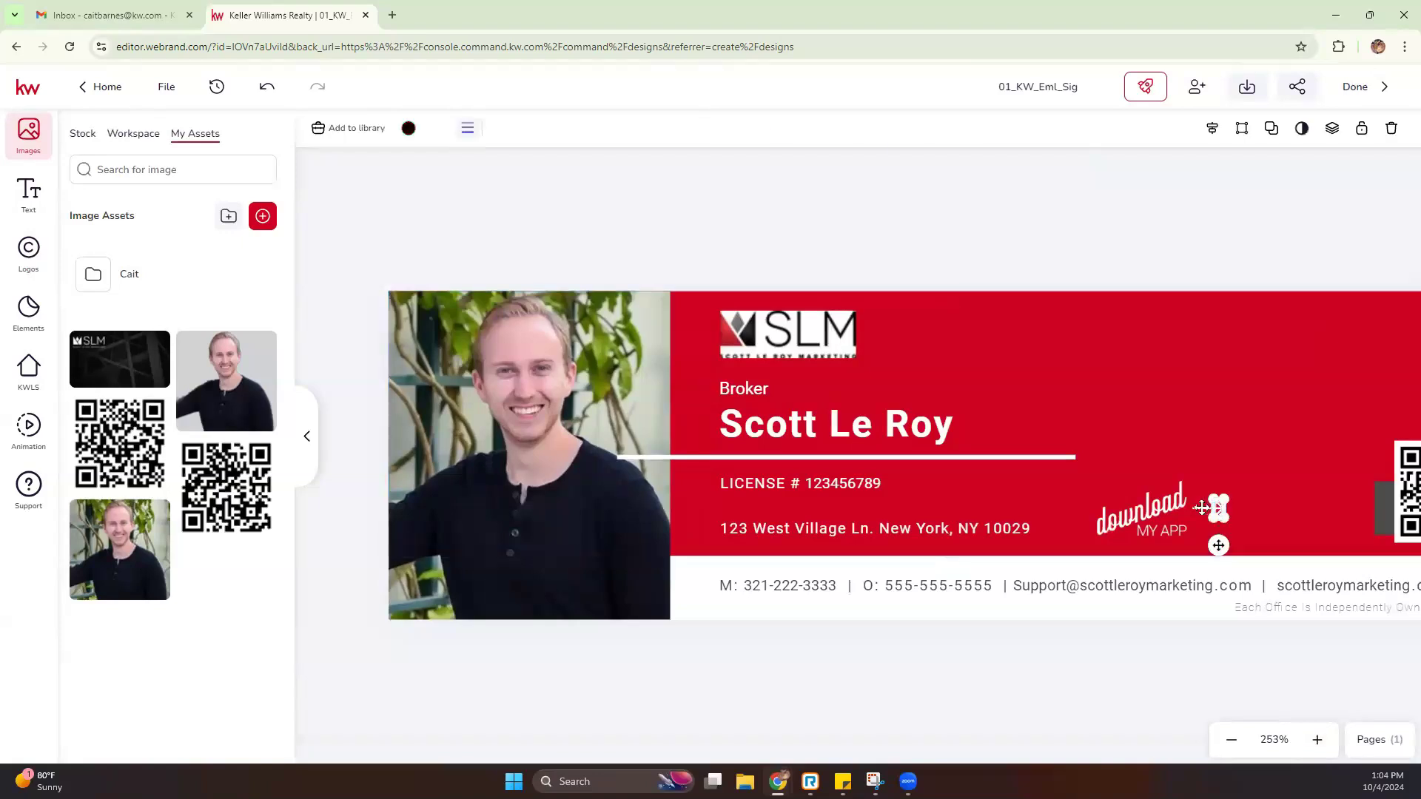
click(1214, 508)
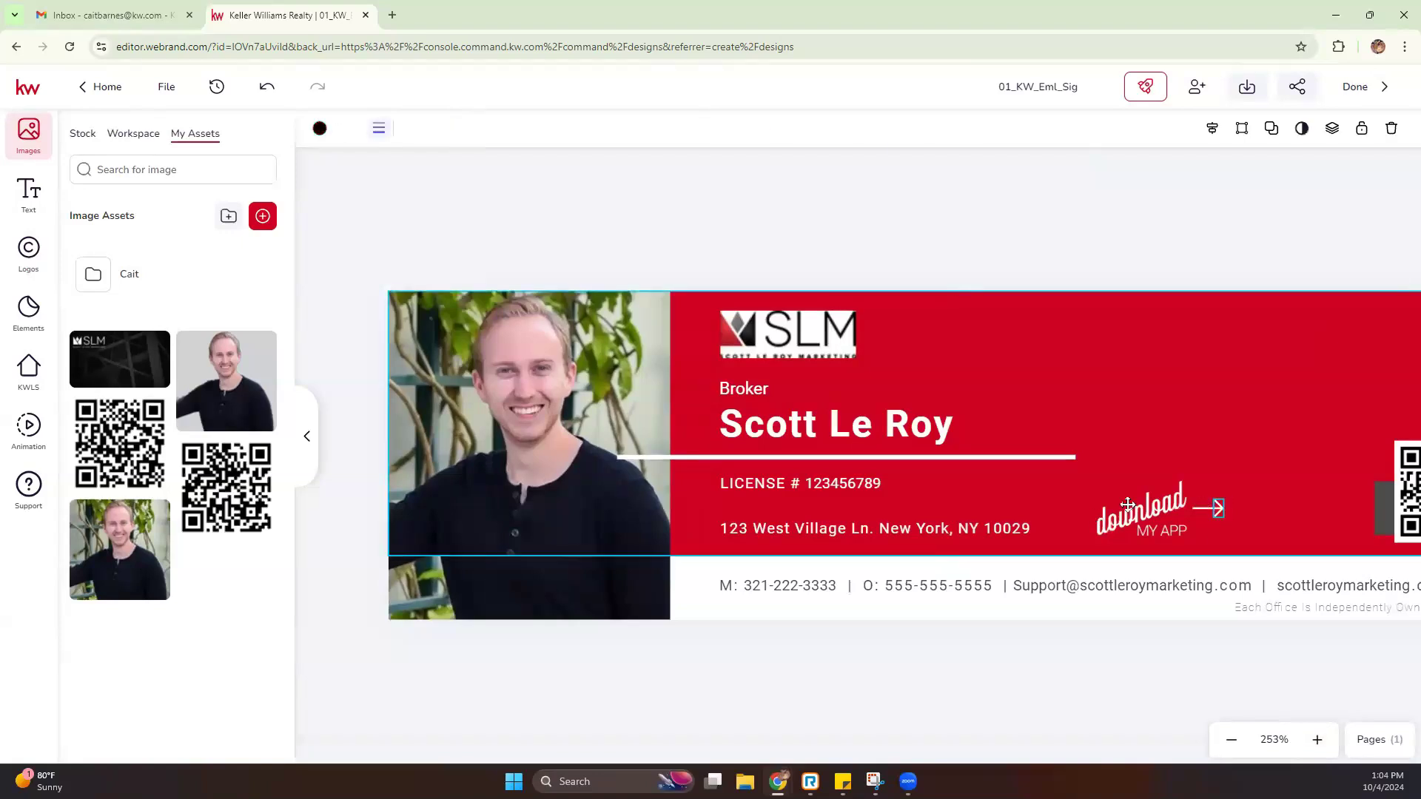
click(1159, 657)
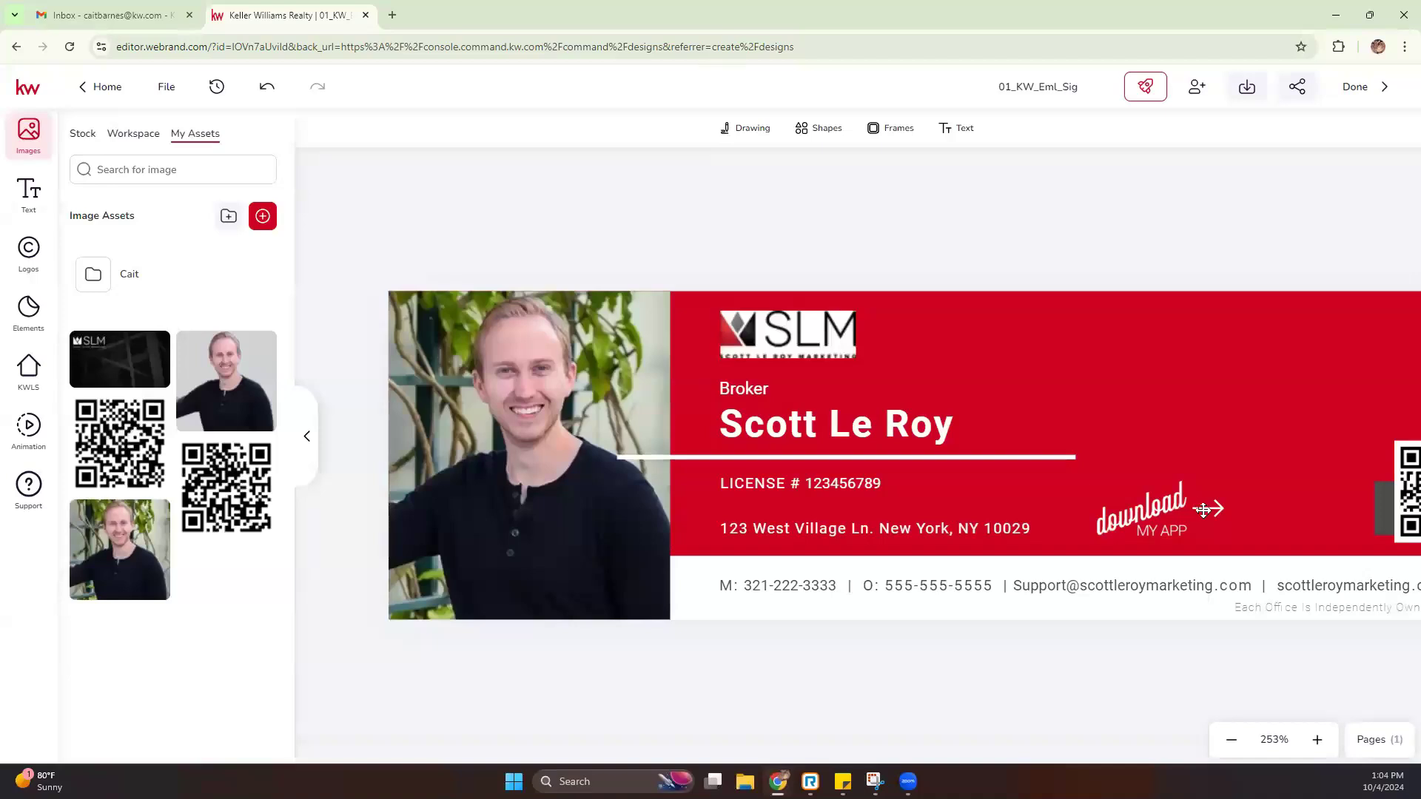
click(1203, 508)
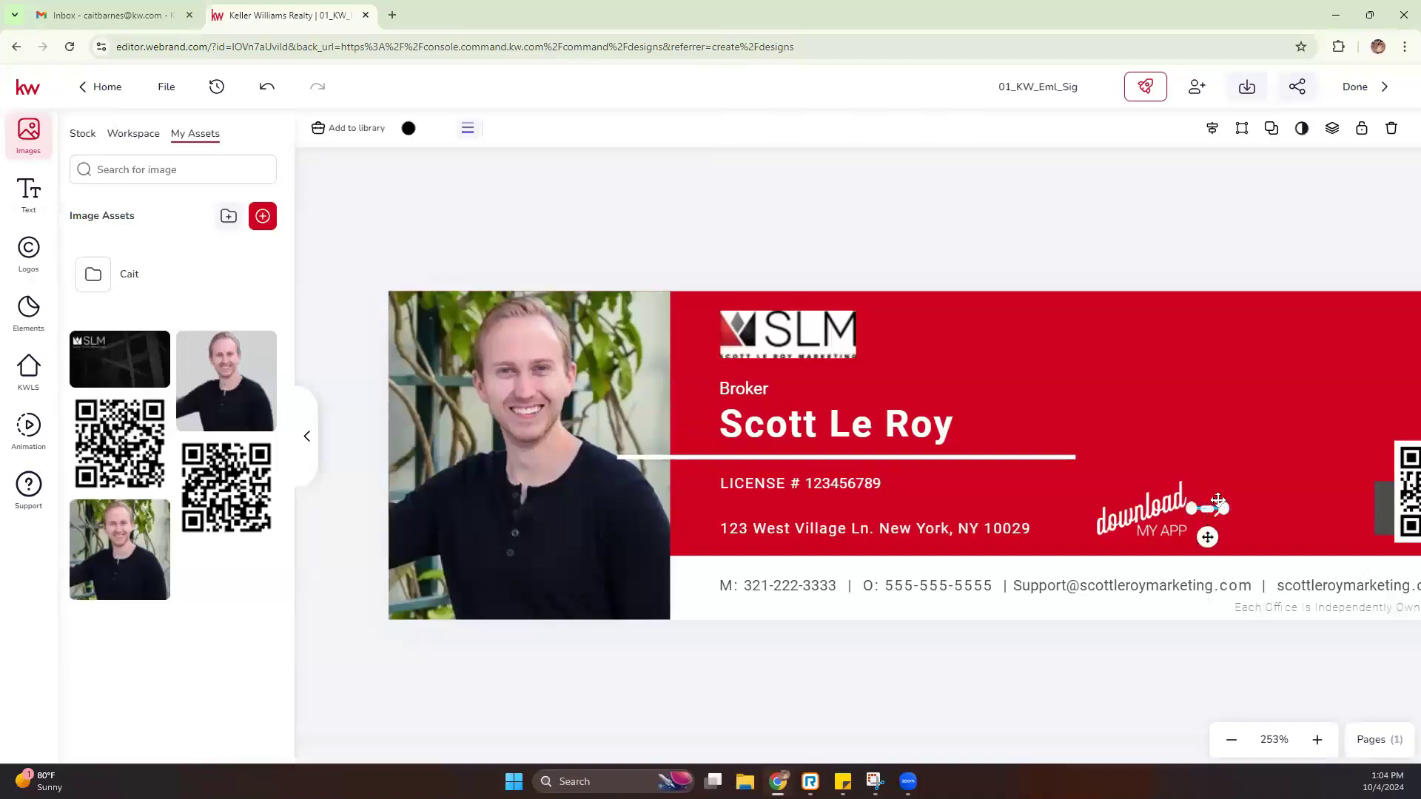
click(1214, 508)
click(1214, 510)
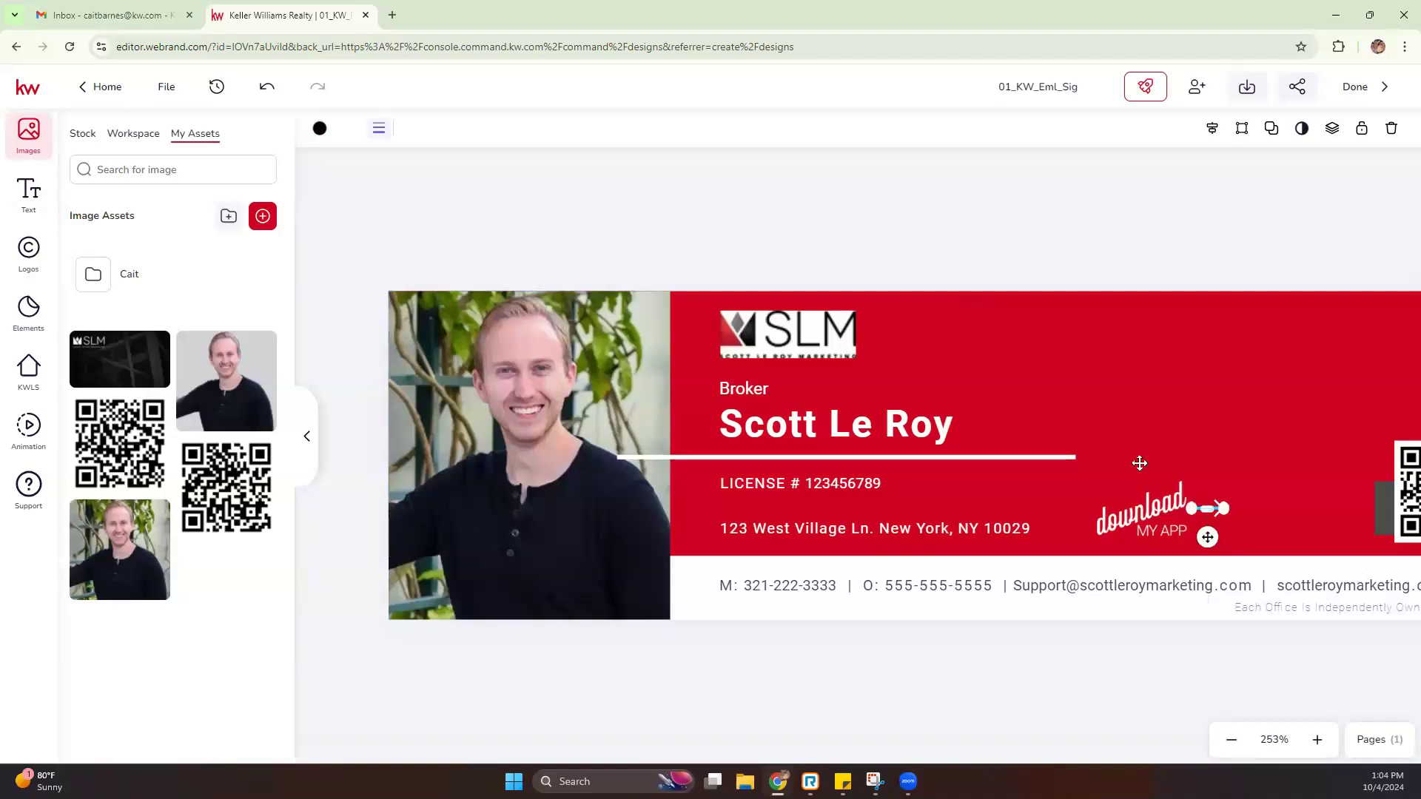
click(1214, 508)
Drag the download MY APP graphic right beside the QR code, then zoom back out
click(1179, 503)
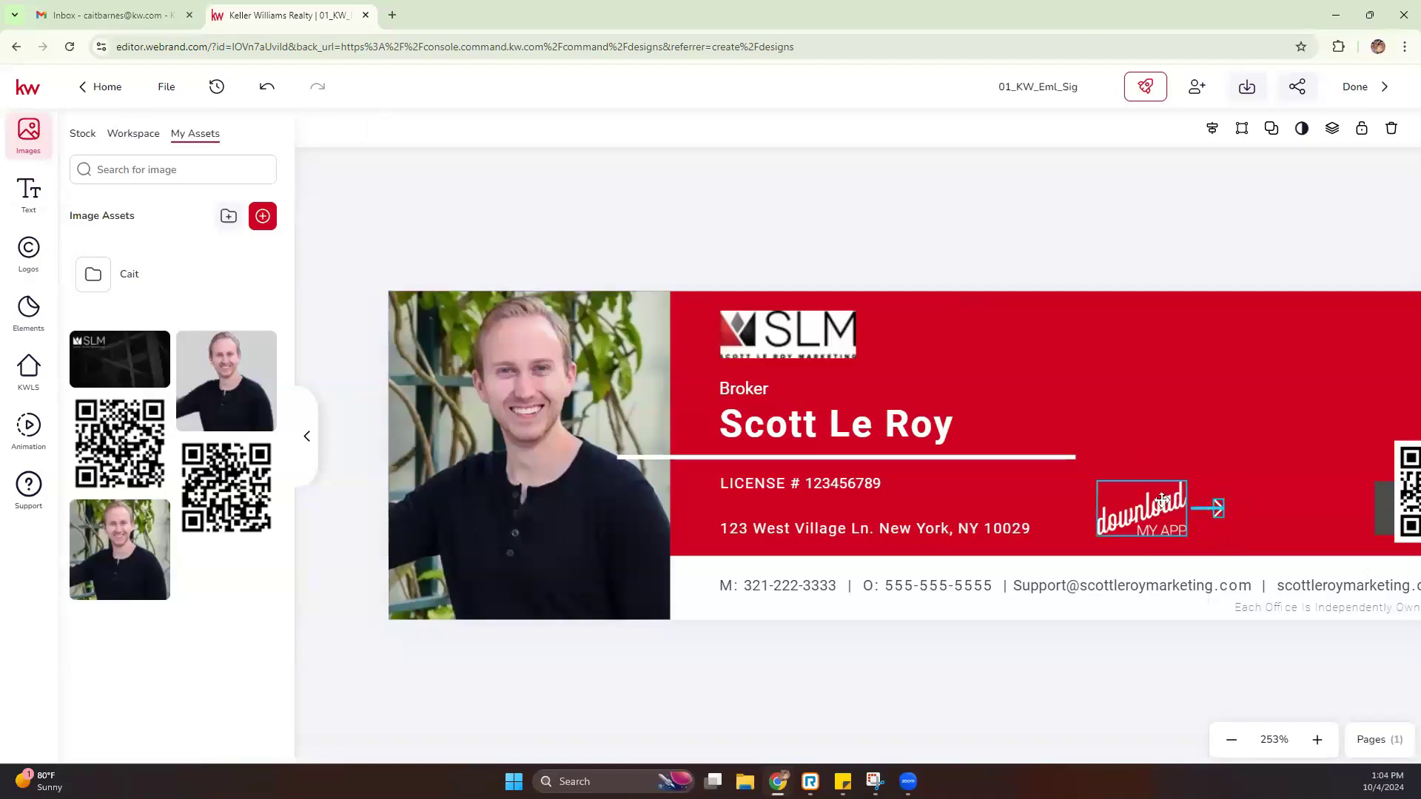
drag(1174, 515, 1322, 509)
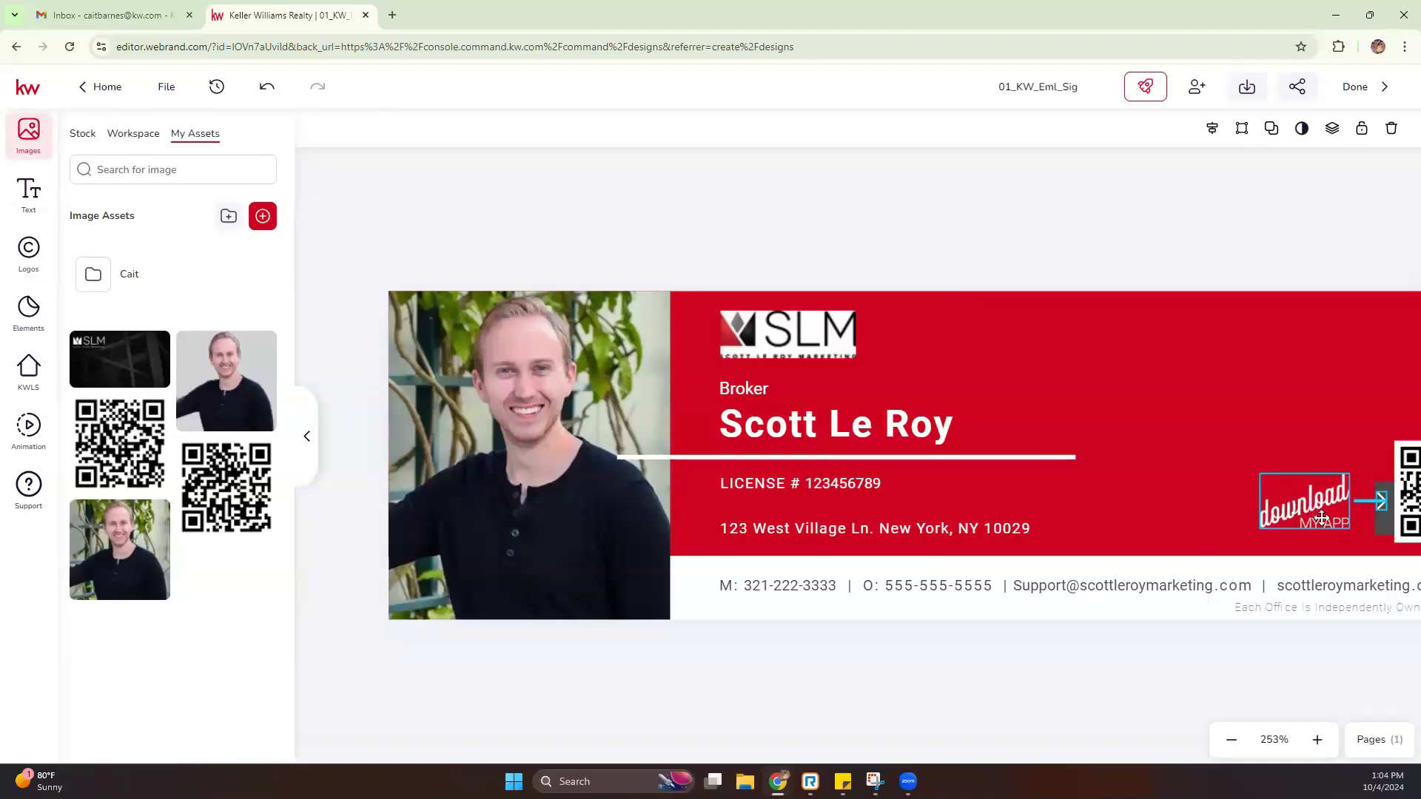
click(1212, 643)
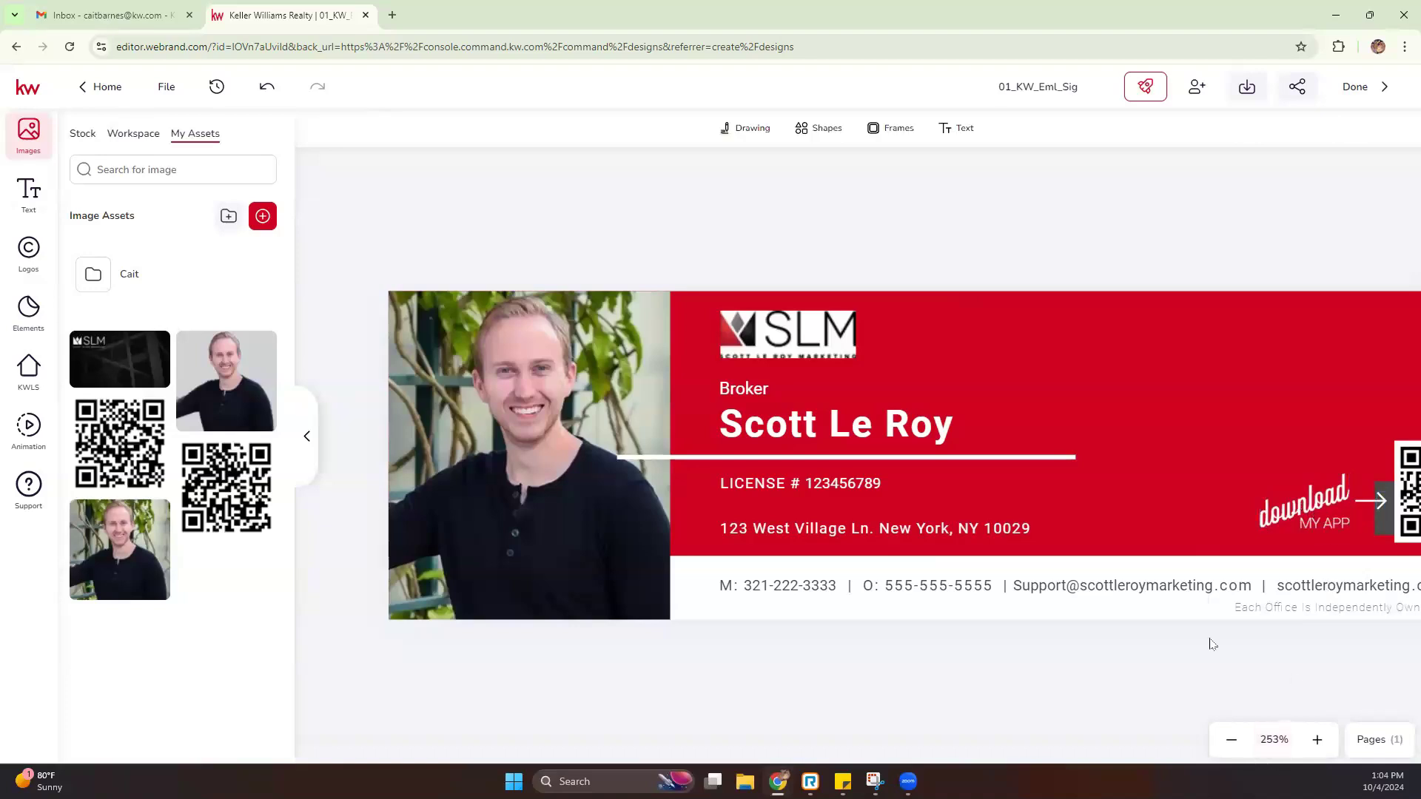
click(1232, 740)
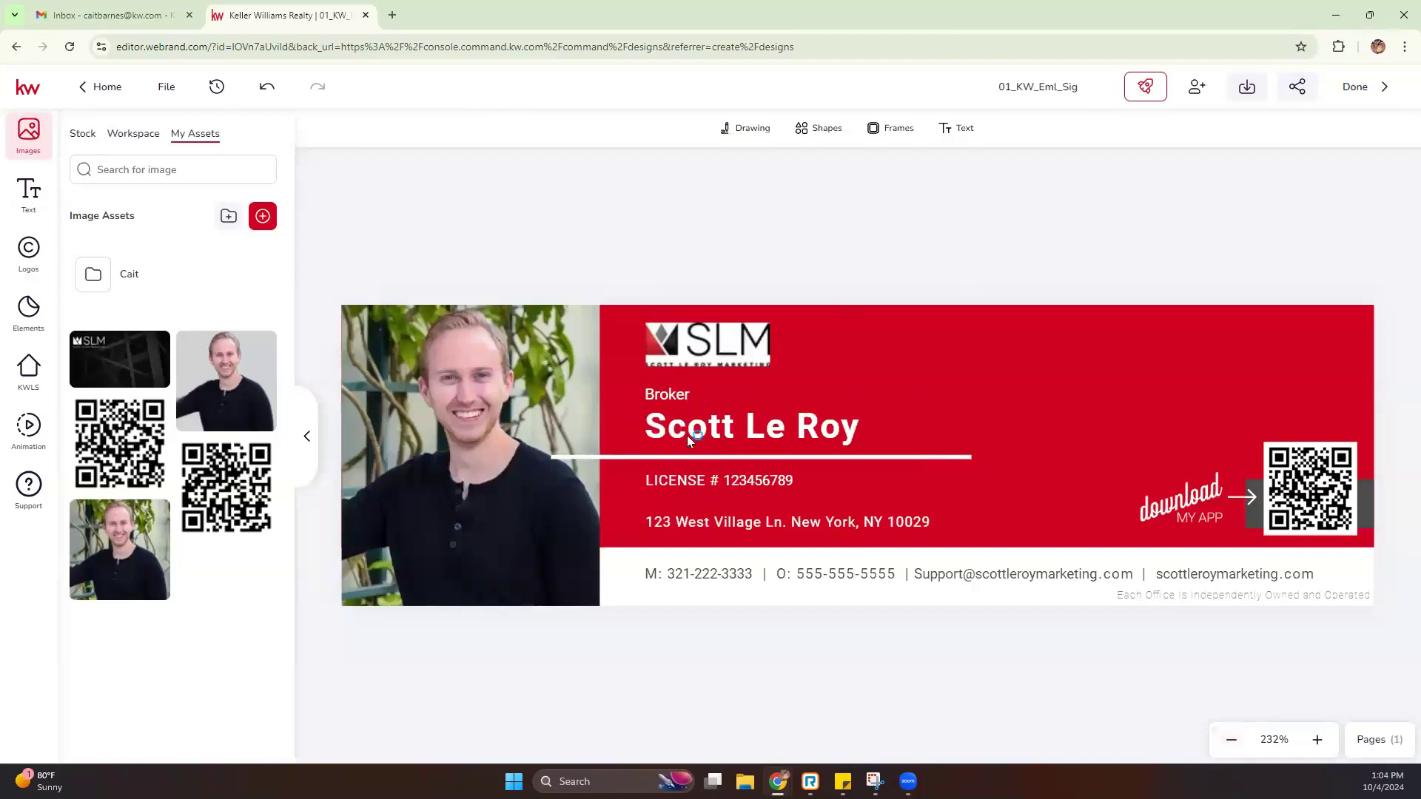
Move the SLM logo to the banner's top-right and the agent's name above Broker
click(731, 429)
drag(729, 344, 1292, 340)
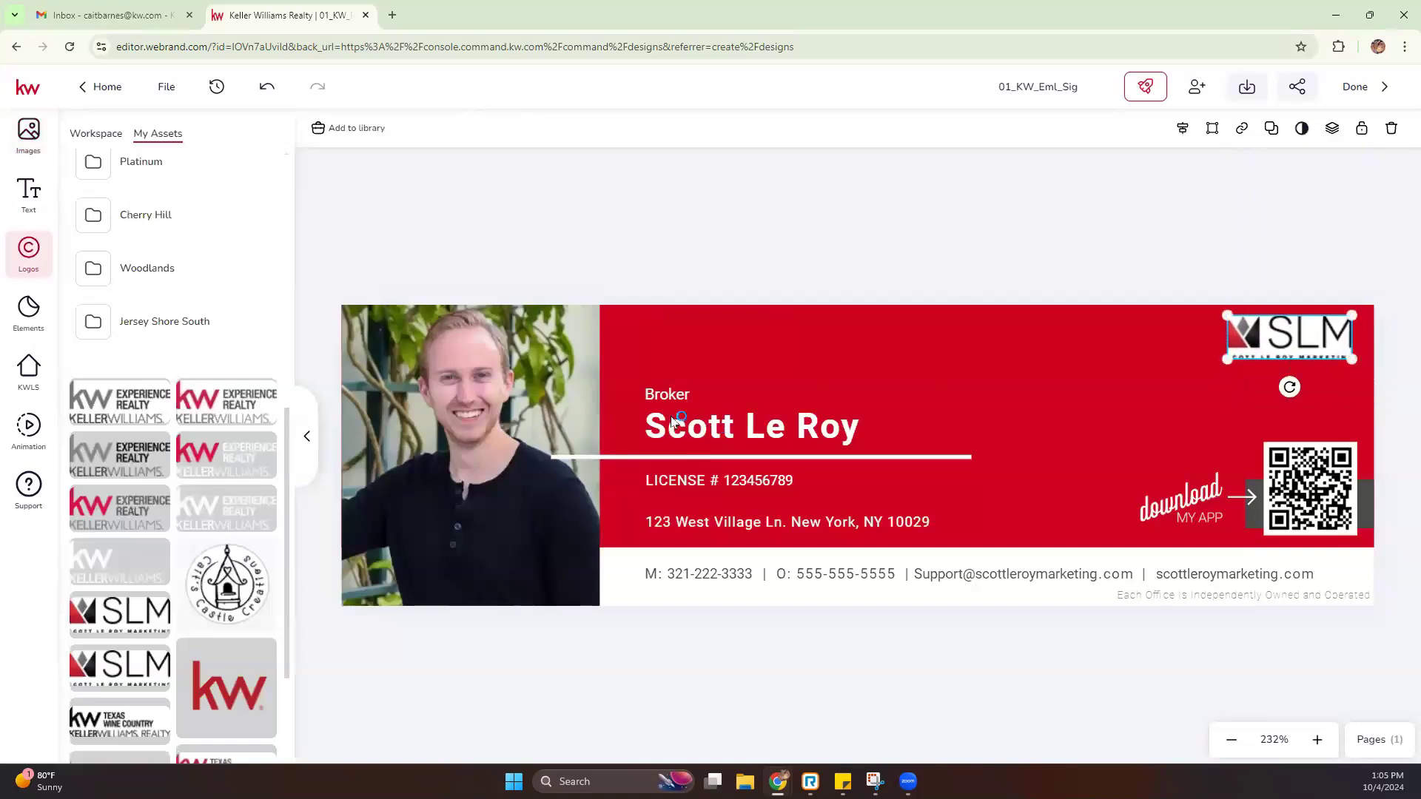
drag(698, 435, 696, 363)
Stack the white divider under Broker, followed by the address and LICENSE lines
drag(662, 457, 711, 410)
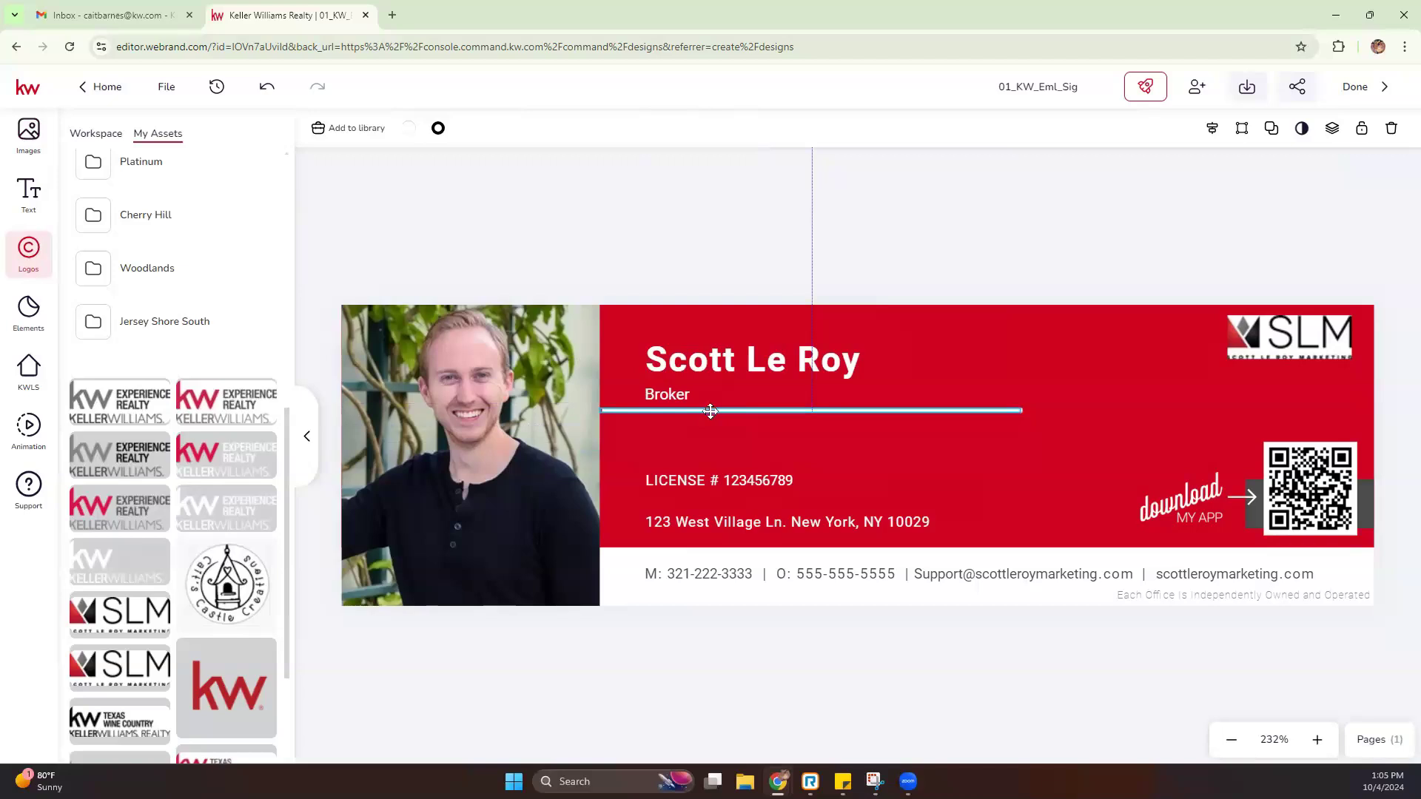
click(695, 478)
drag(697, 523, 684, 424)
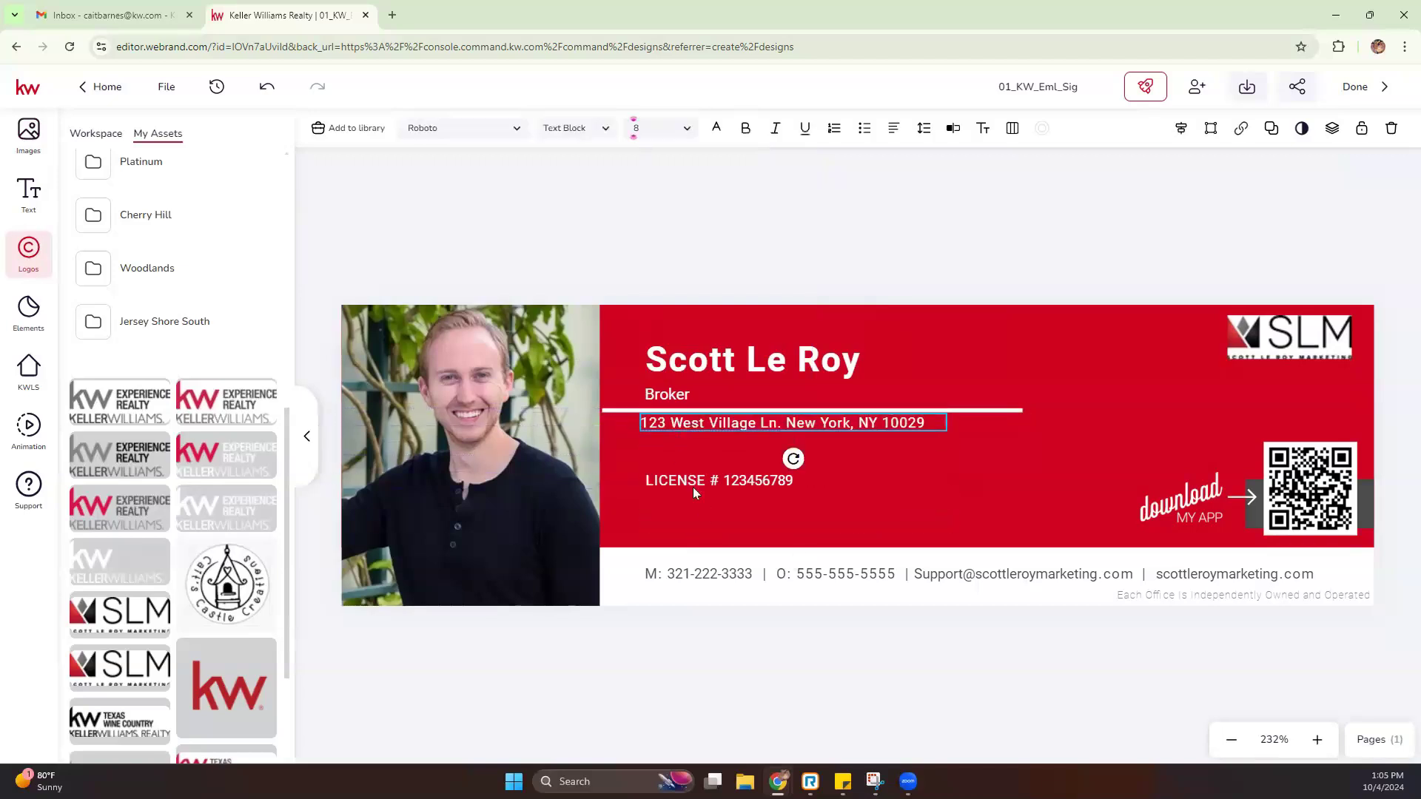
click(738, 485)
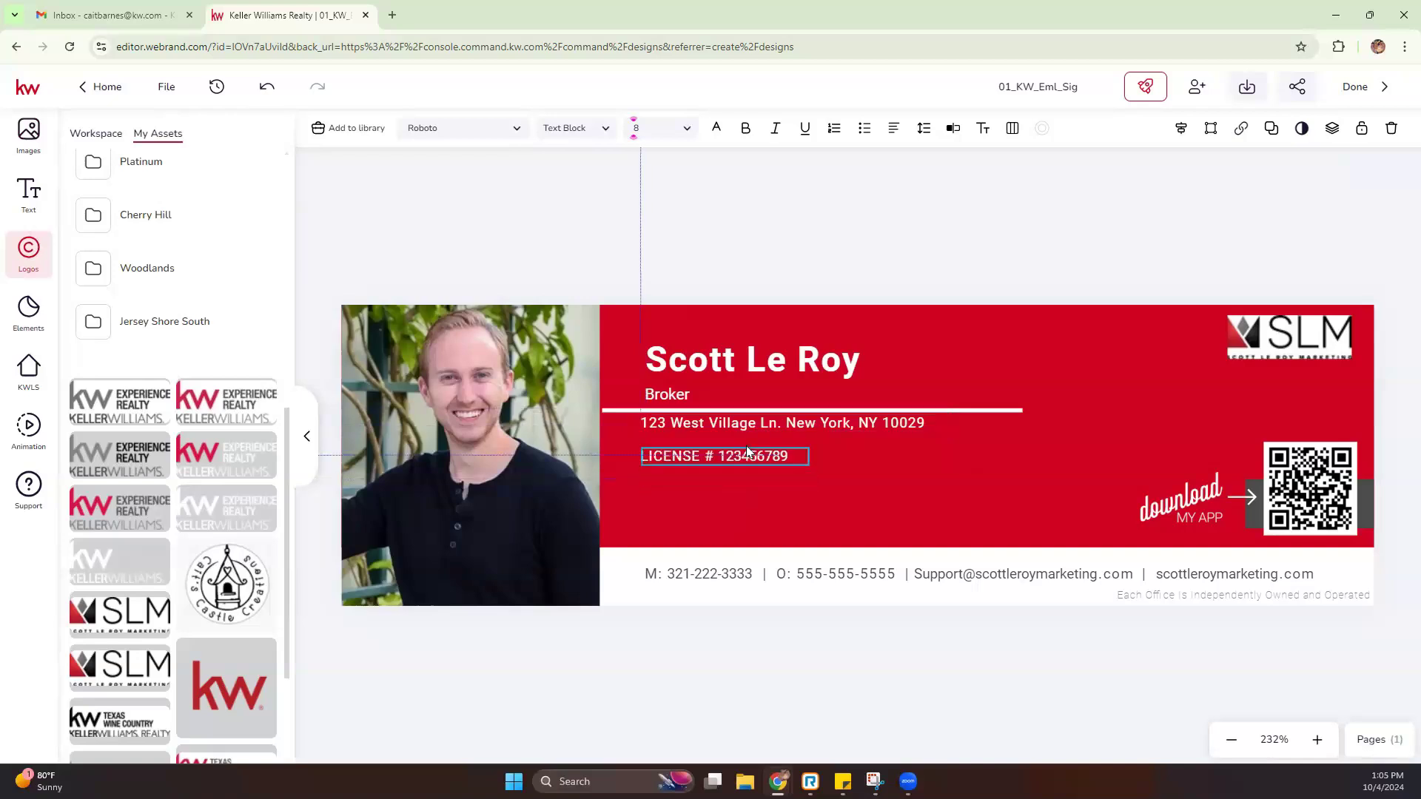
drag(738, 485, 748, 448)
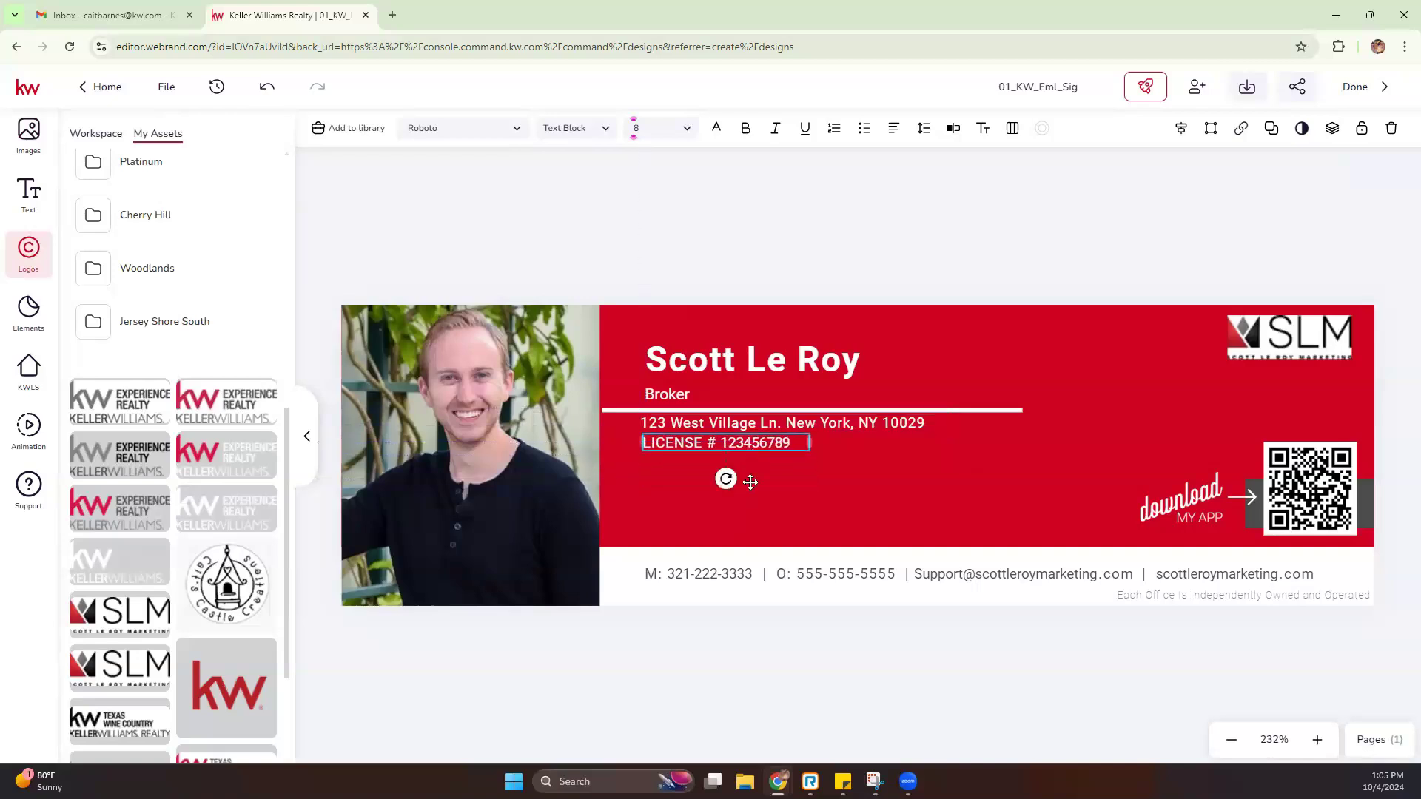
click(868, 578)
Move the contact details to just below the license line and make them white
drag(868, 578, 844, 522)
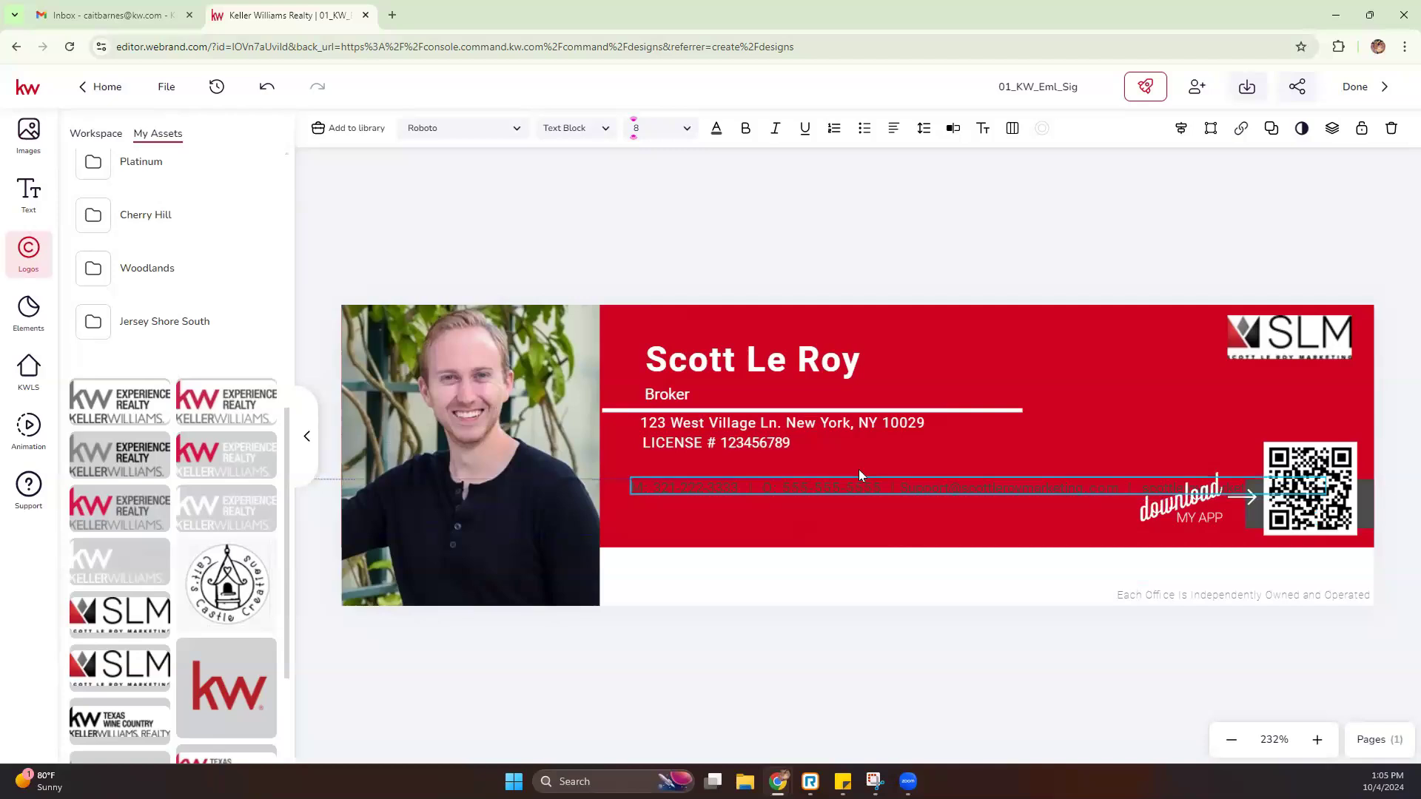
drag(859, 475, 865, 464)
click(717, 136)
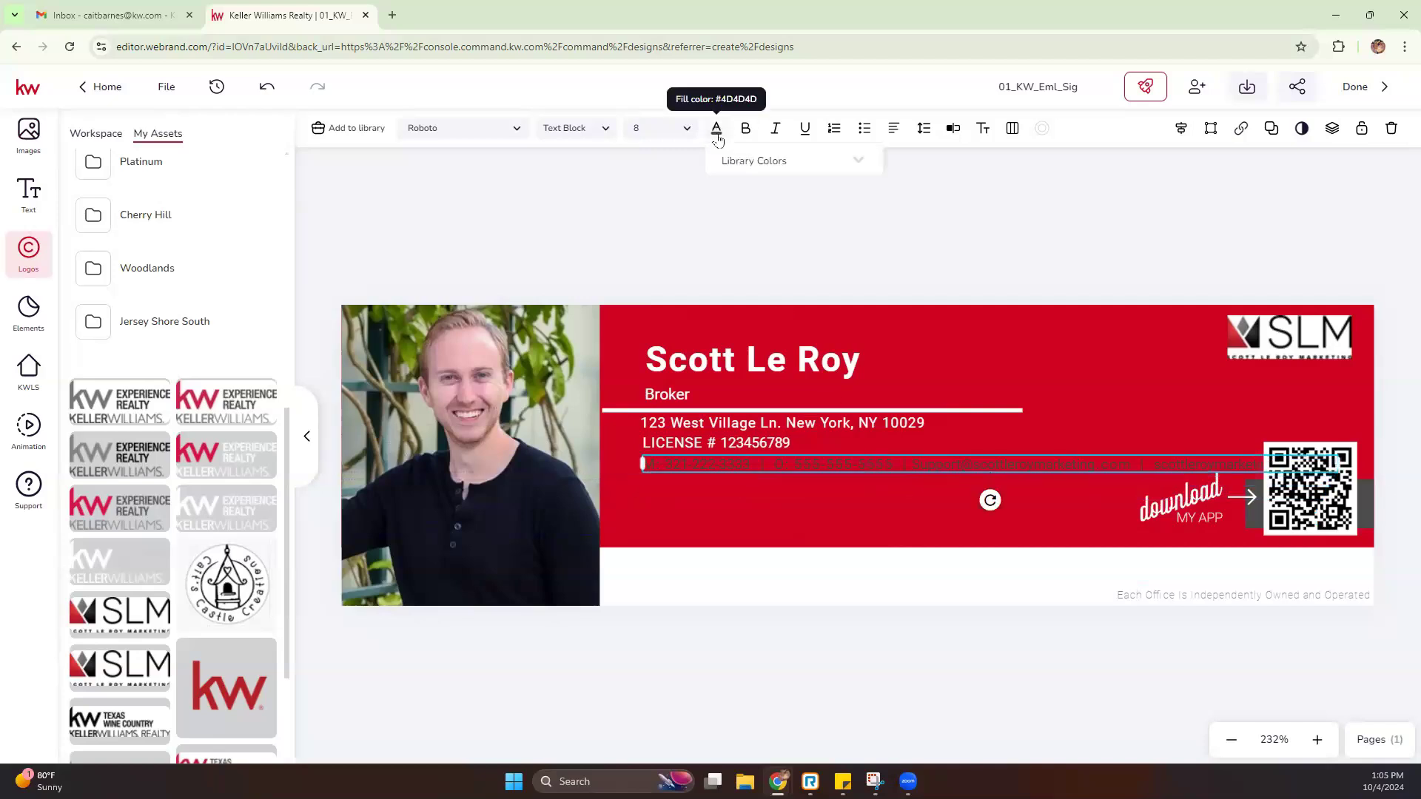
click(734, 233)
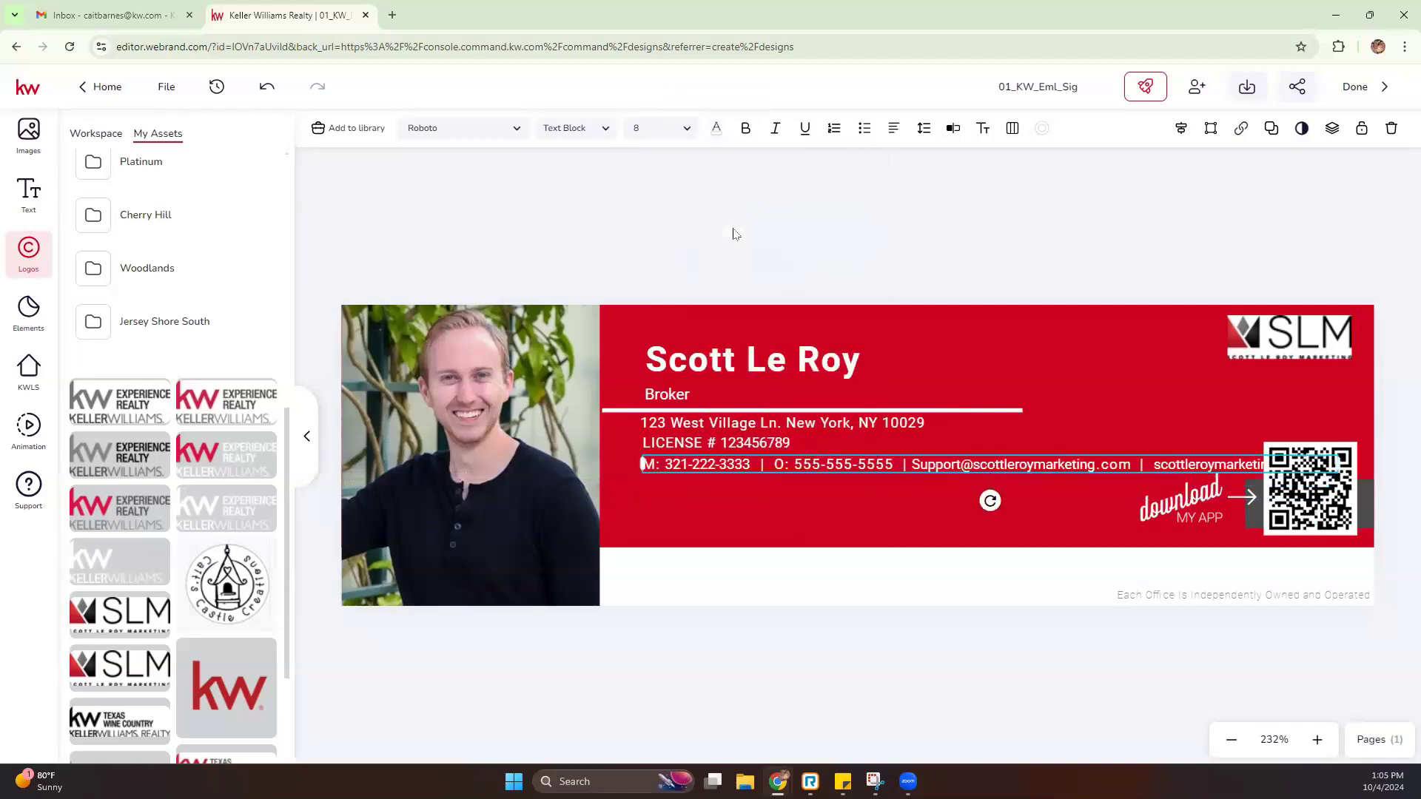
Stack the phone, office, support email and website on four lines, removing the | separators
click(773, 464)
key(Return)
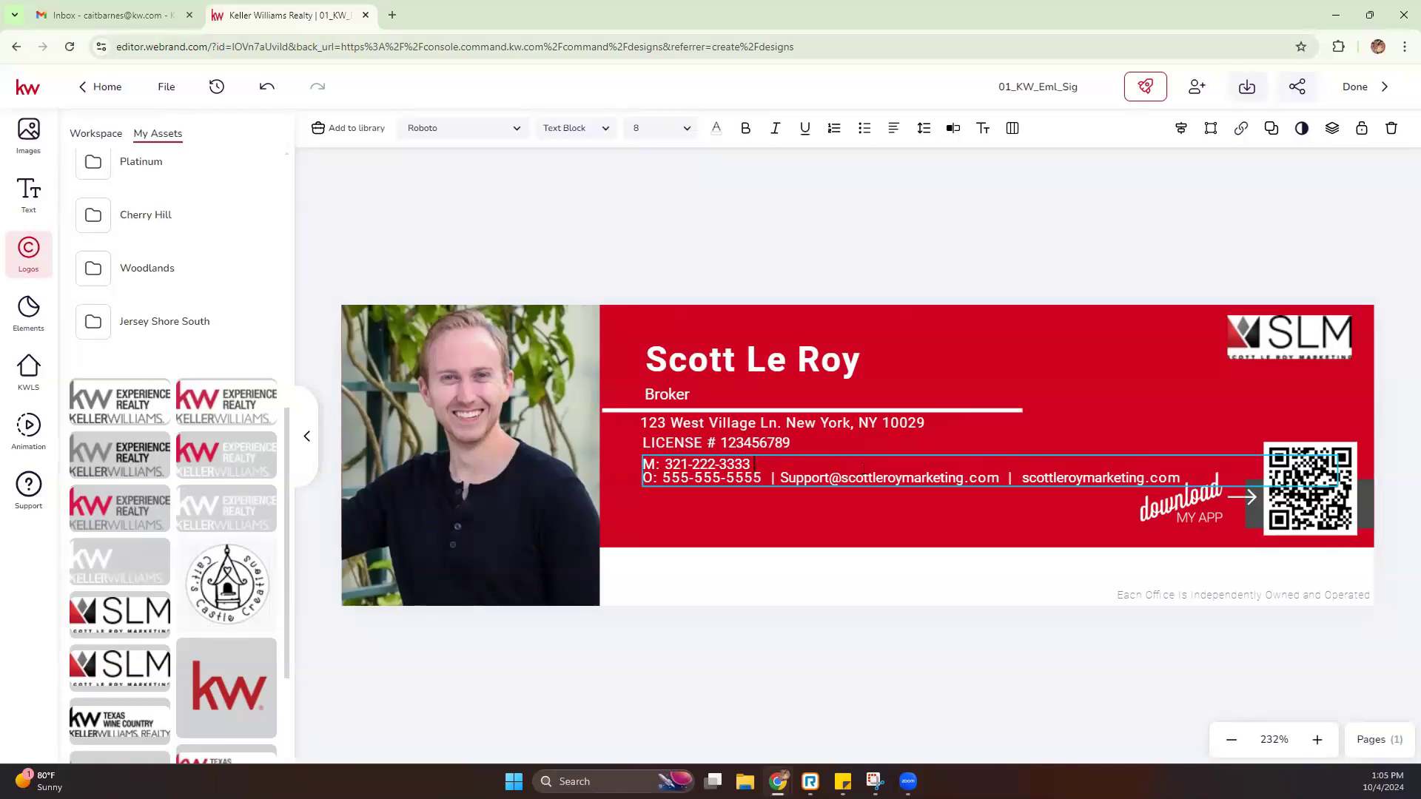
key(BackSpace)
key(BackSpace)
key(BackSpace)
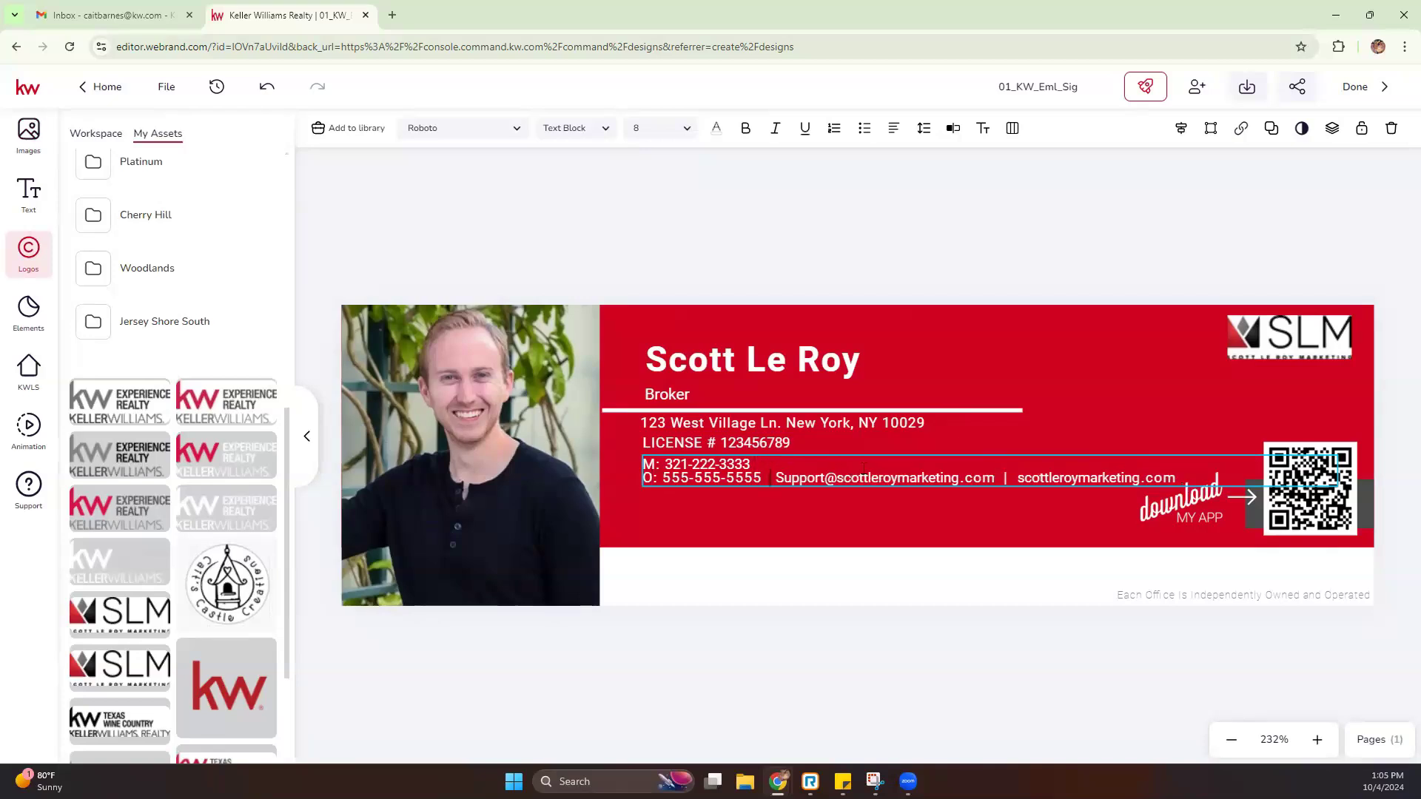
key(Return)
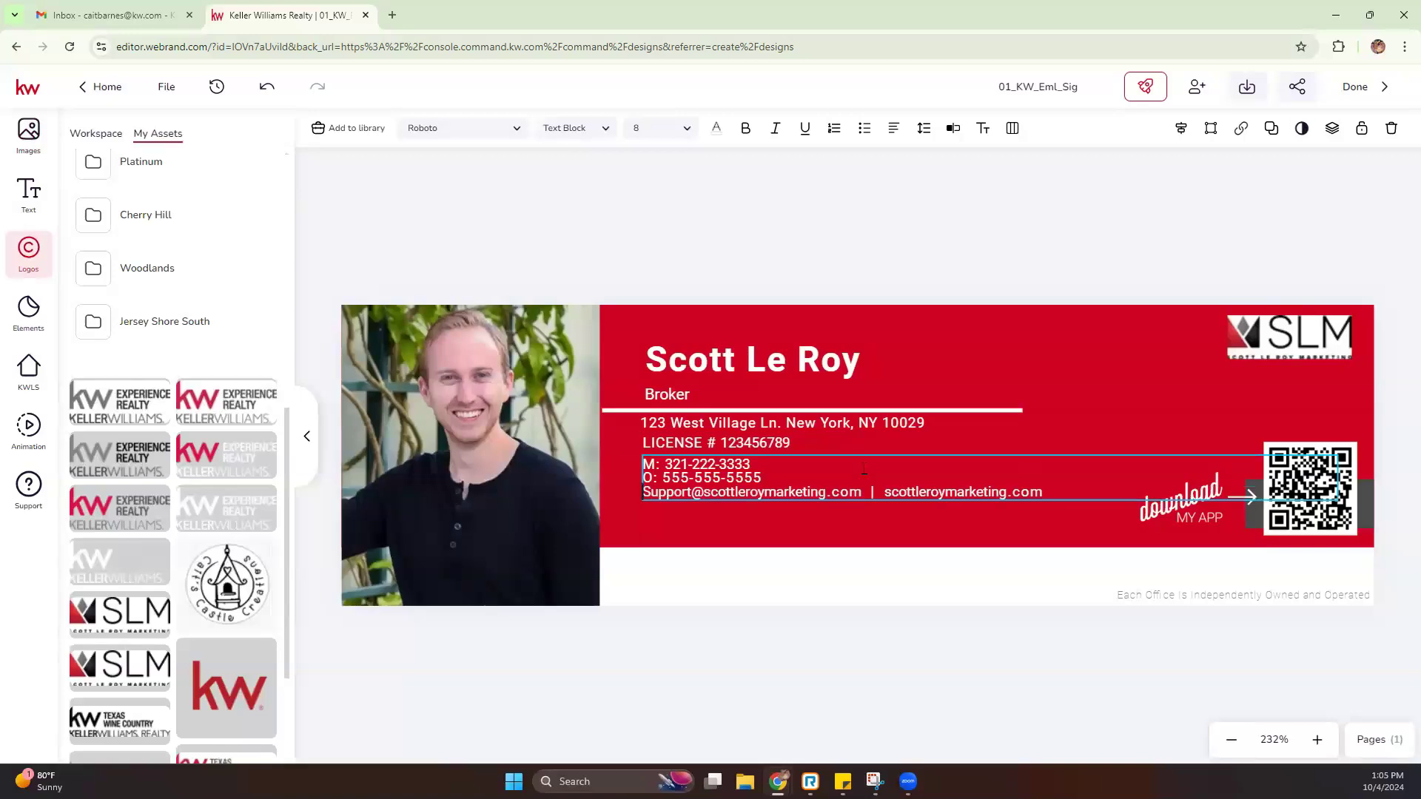
key(BackSpace)
key(BackSpace)
key(BackSpace)
key(BackSpace)
key(BackSpace)
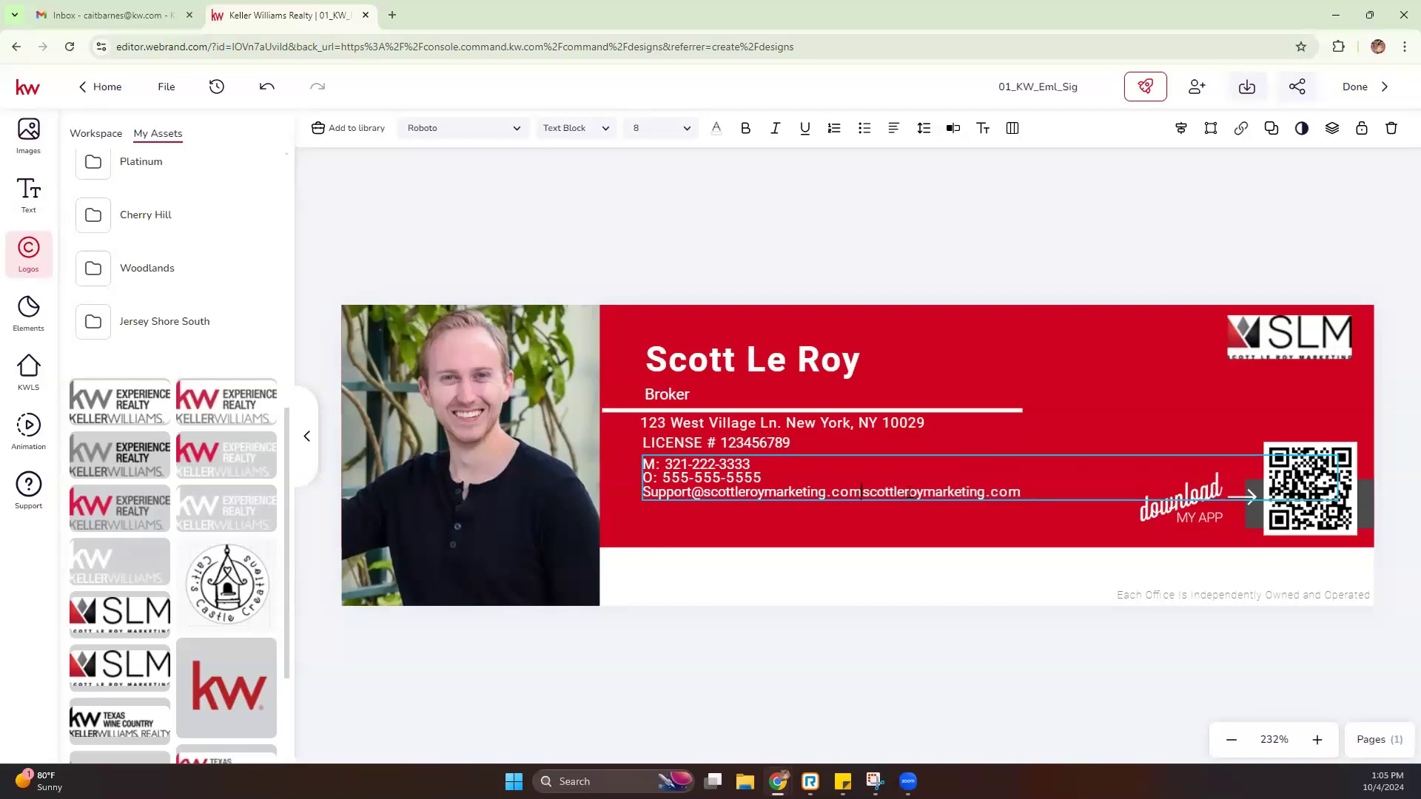
key(Return)
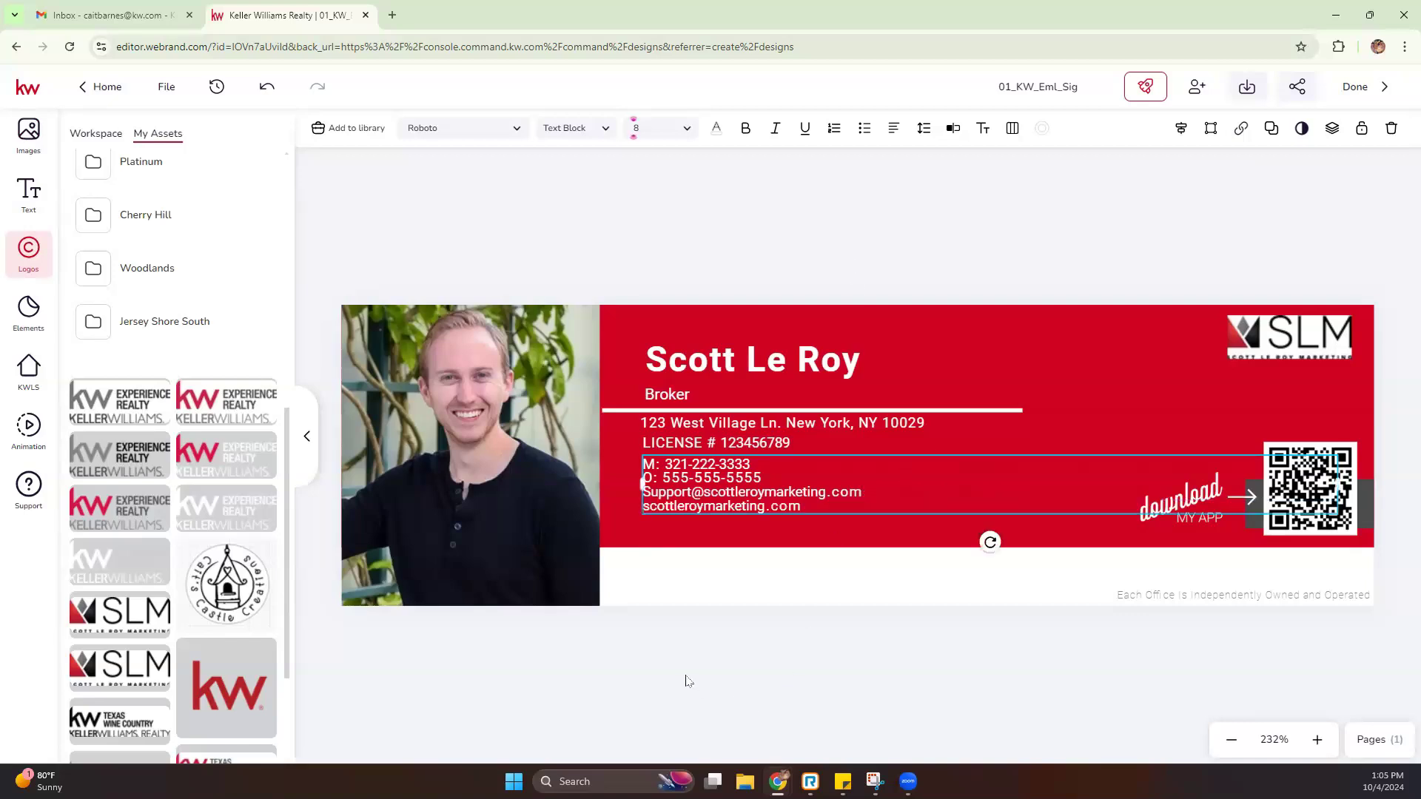
click(722, 644)
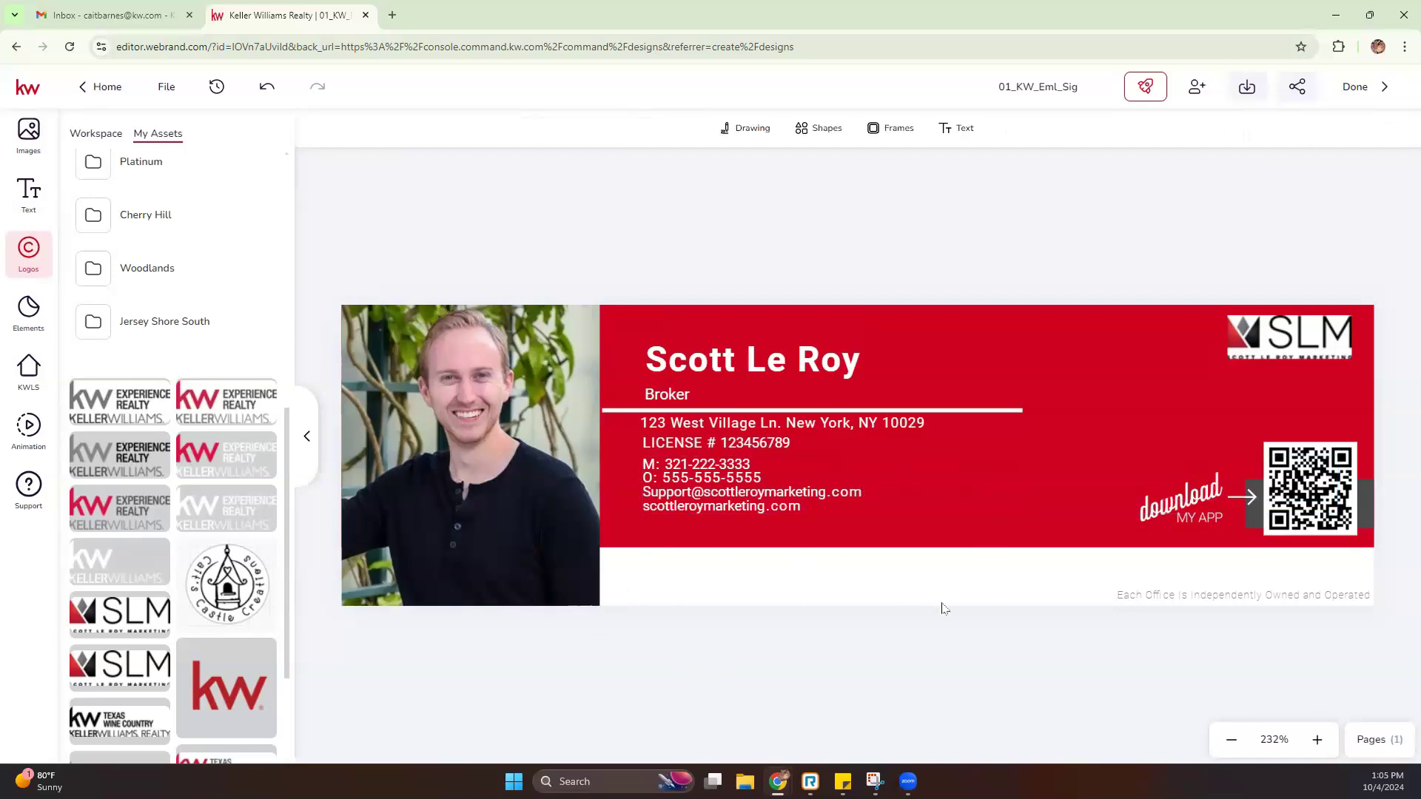
Hide the assets panel and download the signature design as JPEG 01_KW_Eml_Sig.jpeg
click(306, 436)
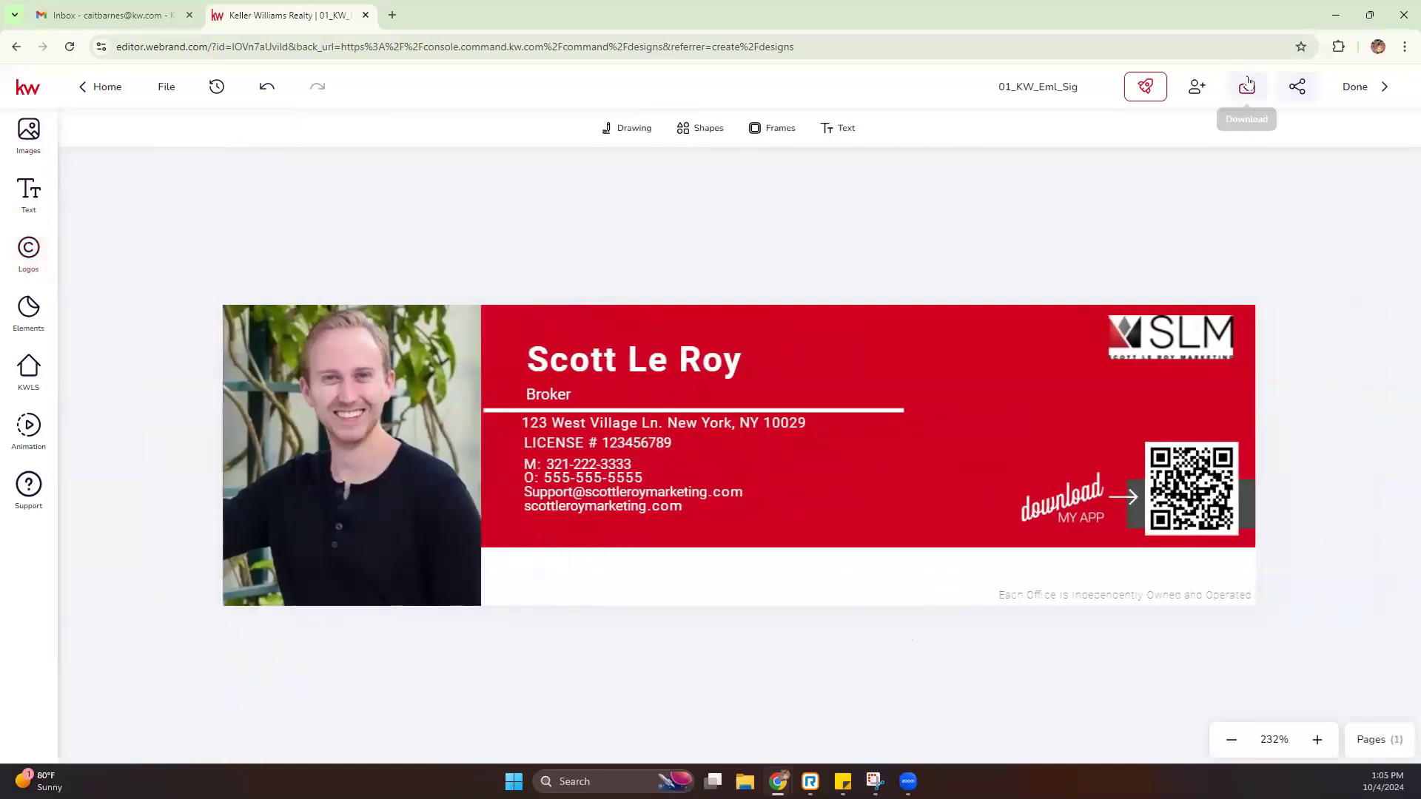
click(1247, 88)
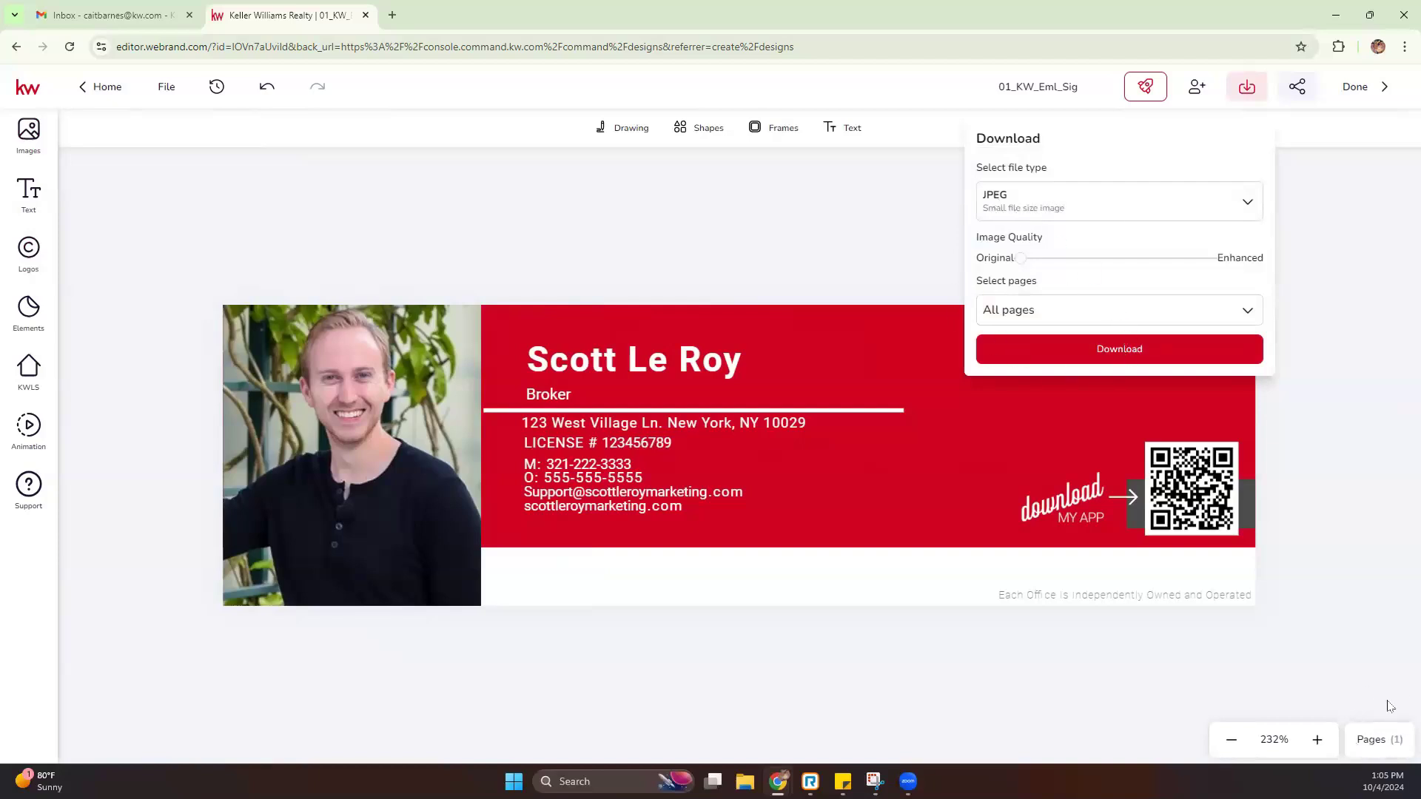
click(1108, 353)
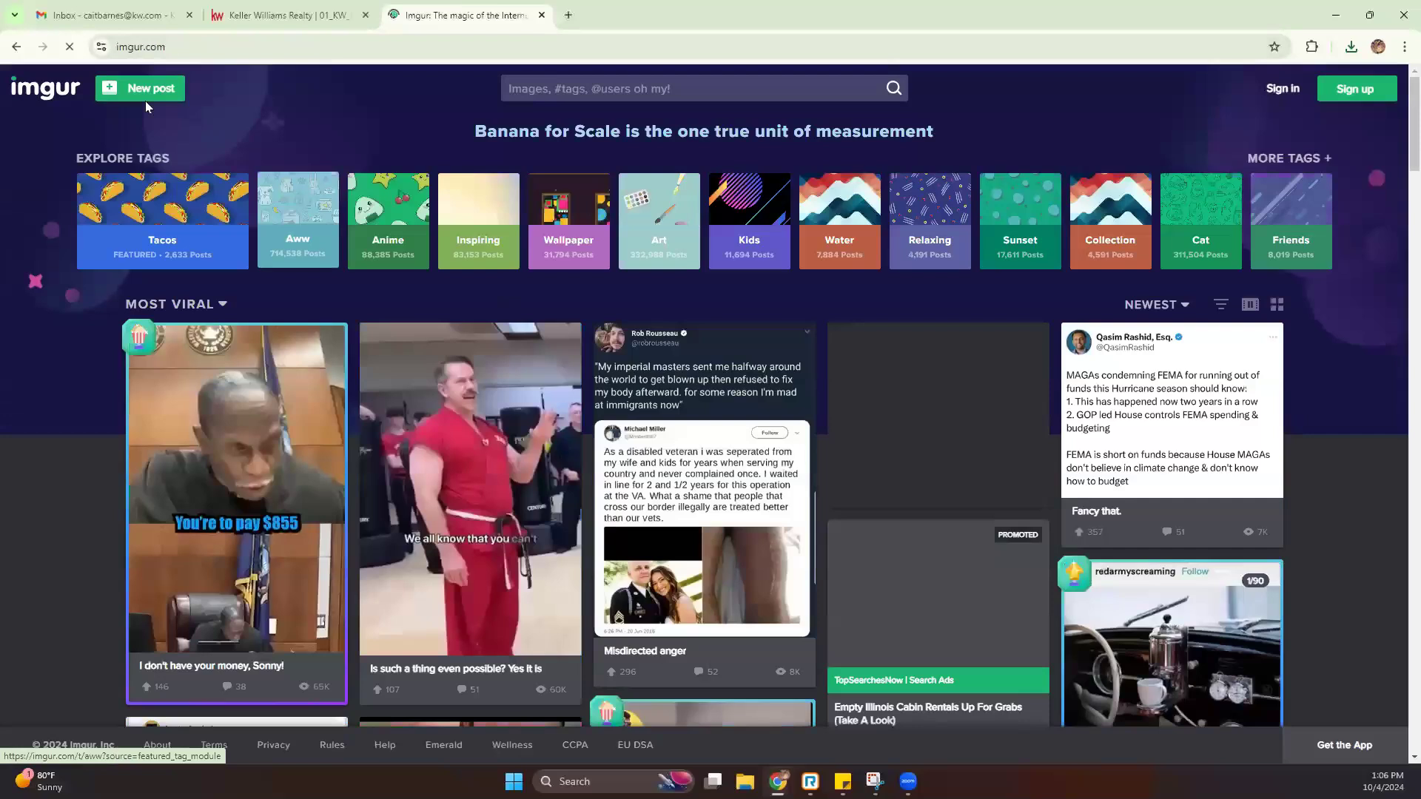
Upload 01_KW_Eml_Sig.jpeg to a new Imgur post and open the hosted image in its own tab
click(142, 96)
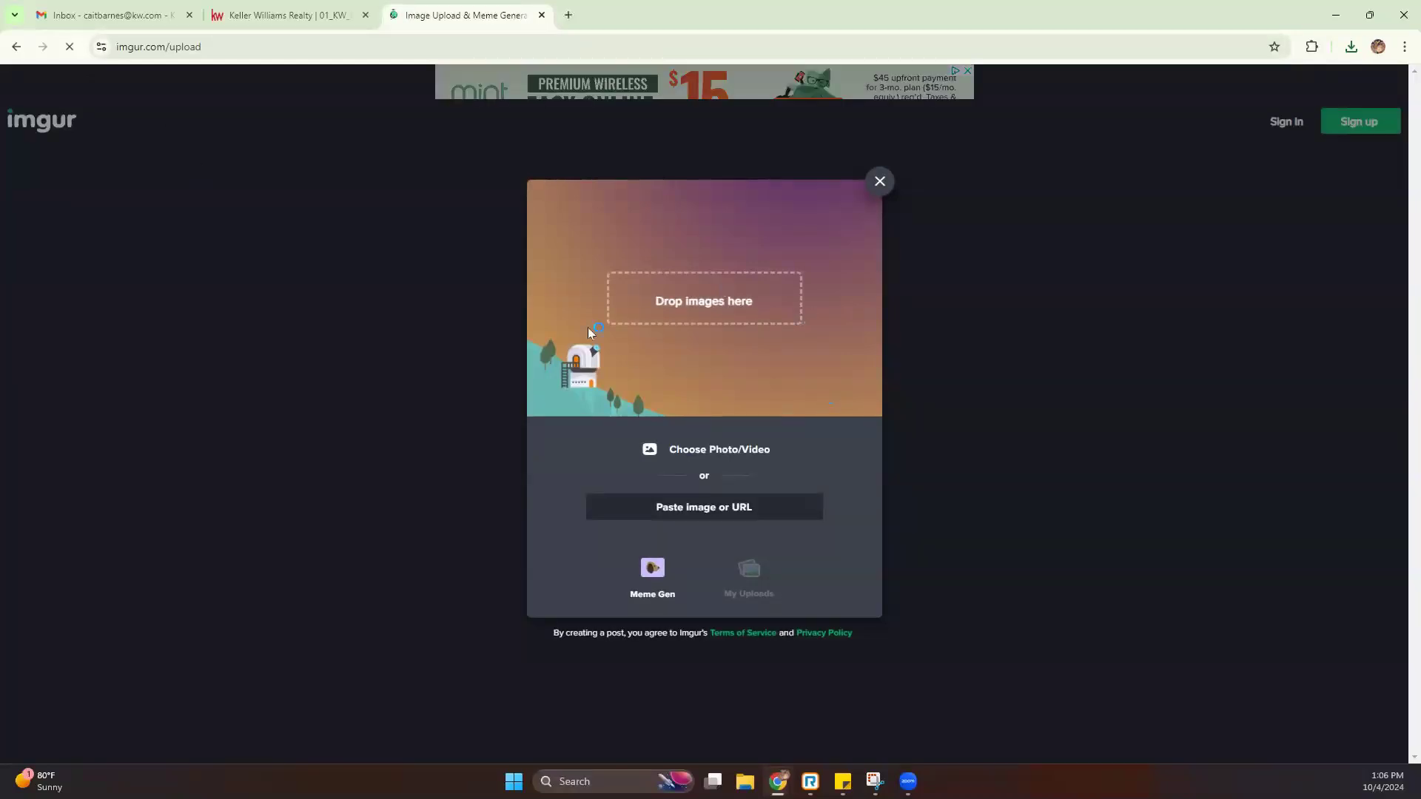
click(1351, 46)
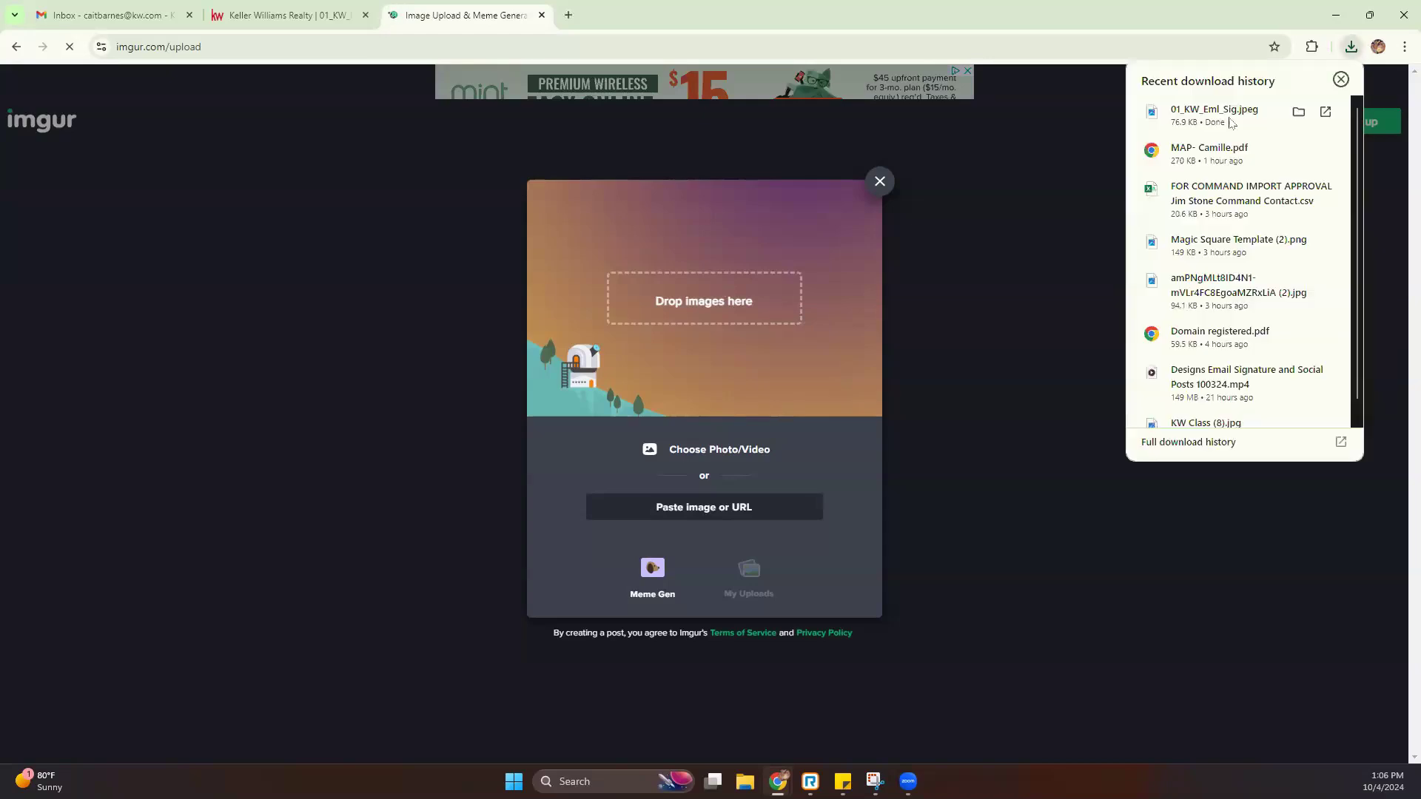
drag(1213, 114, 673, 299)
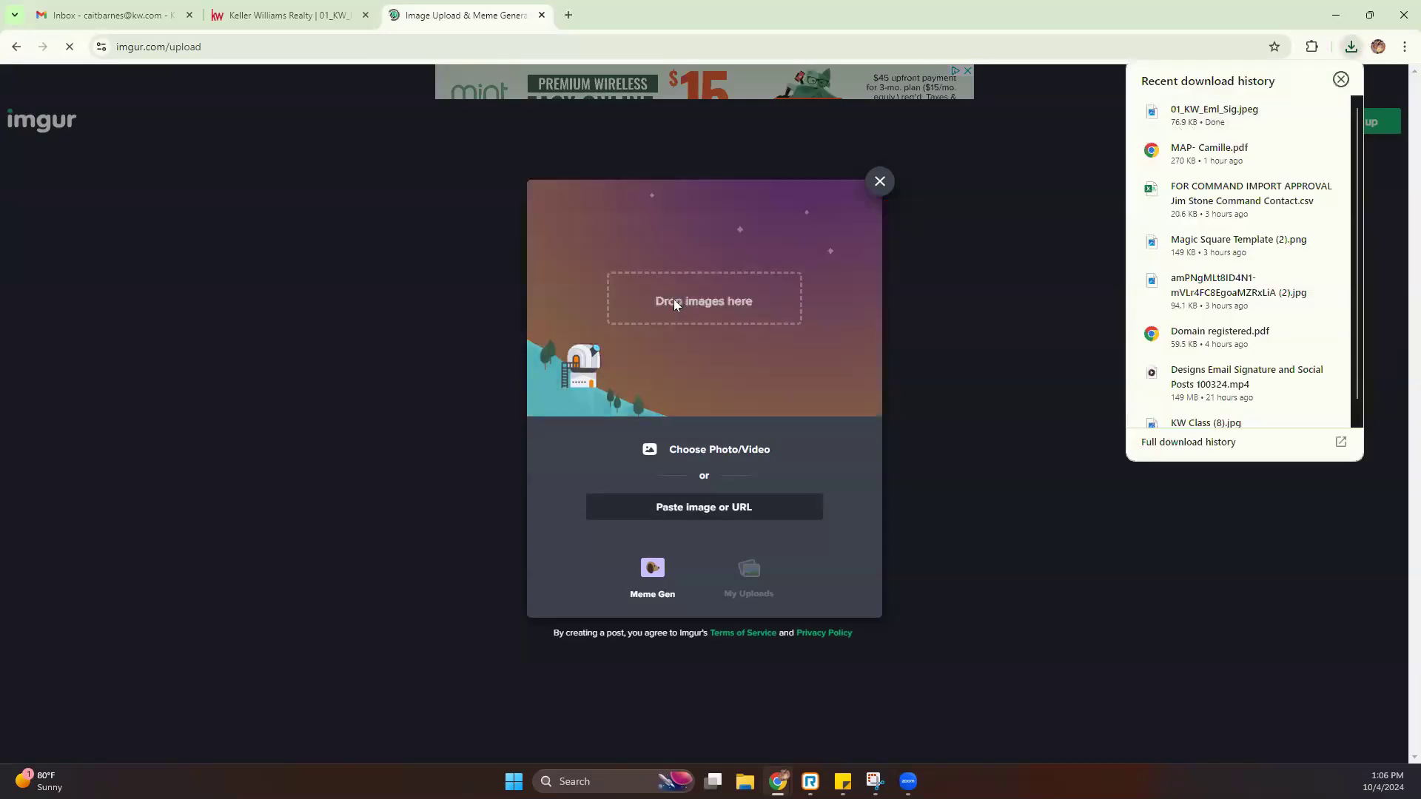
click(893, 220)
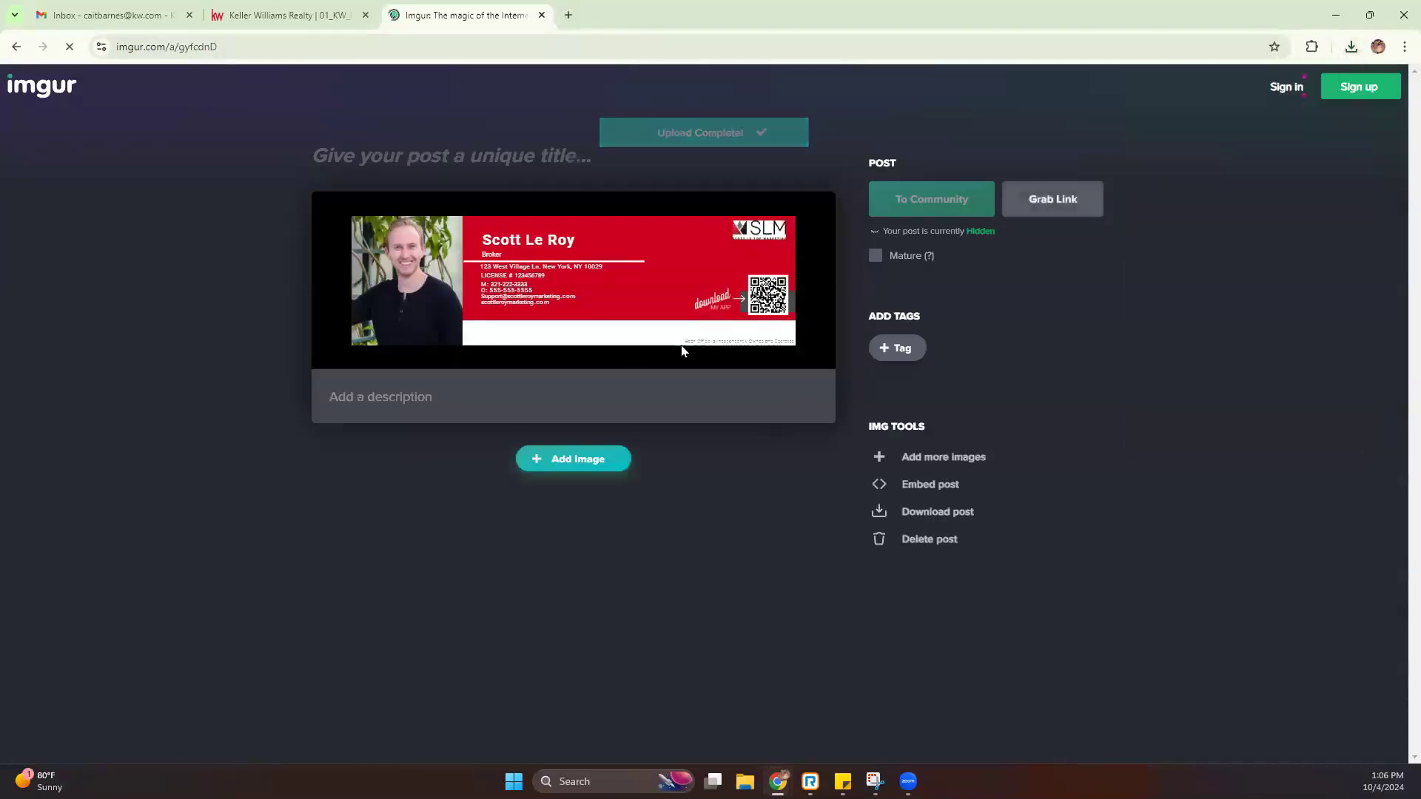
right_click(566, 257)
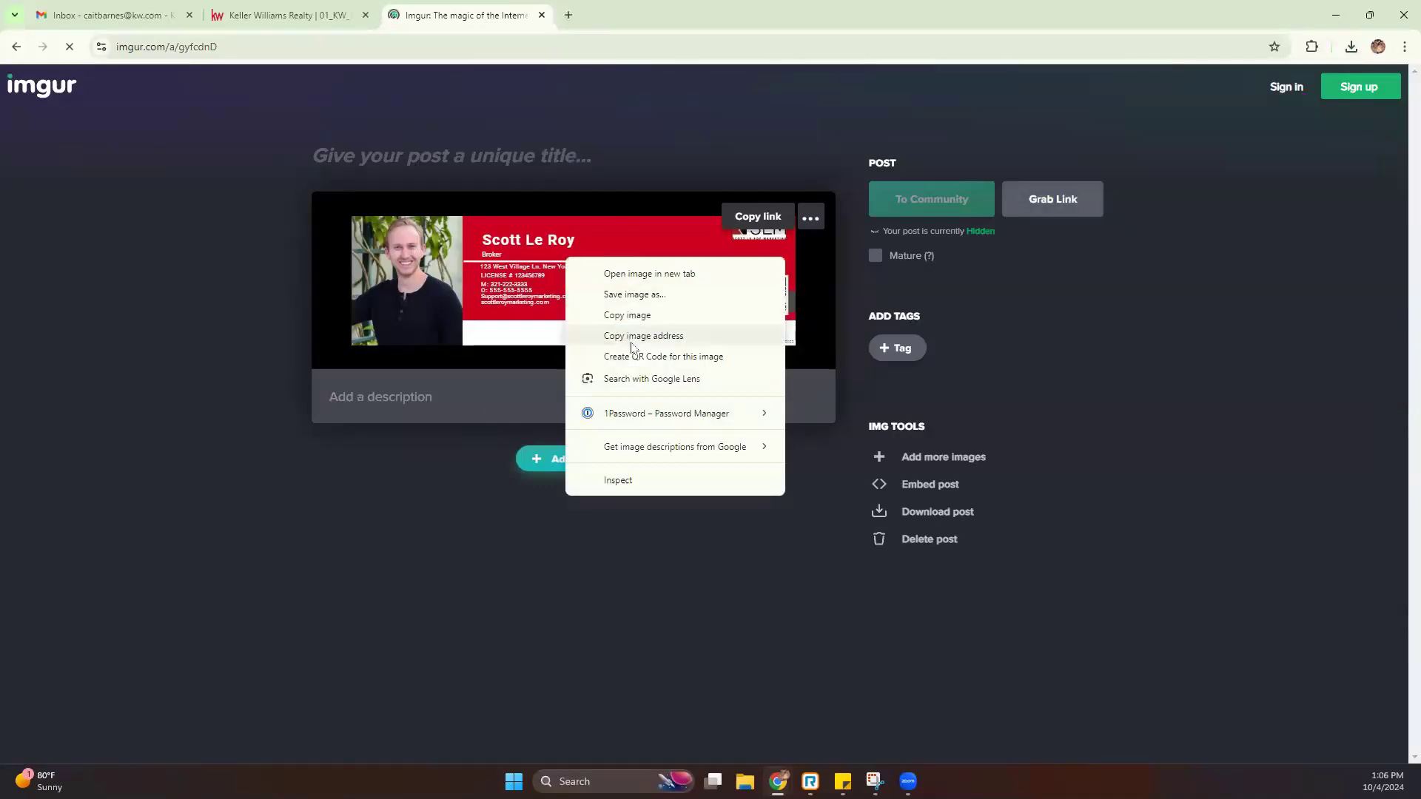
click(634, 280)
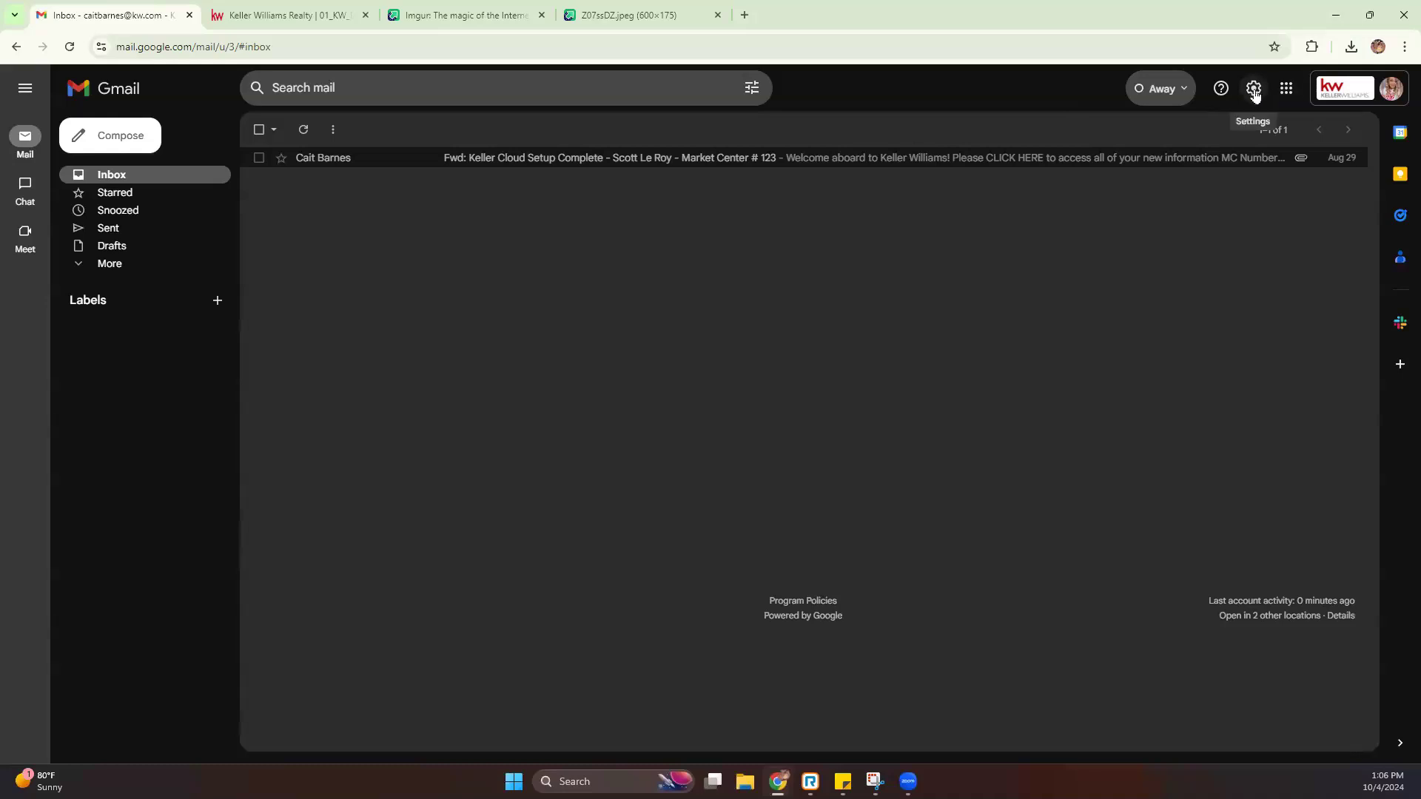
Open Gmail's full settings and scroll the General tab down to the Signature section
click(1254, 89)
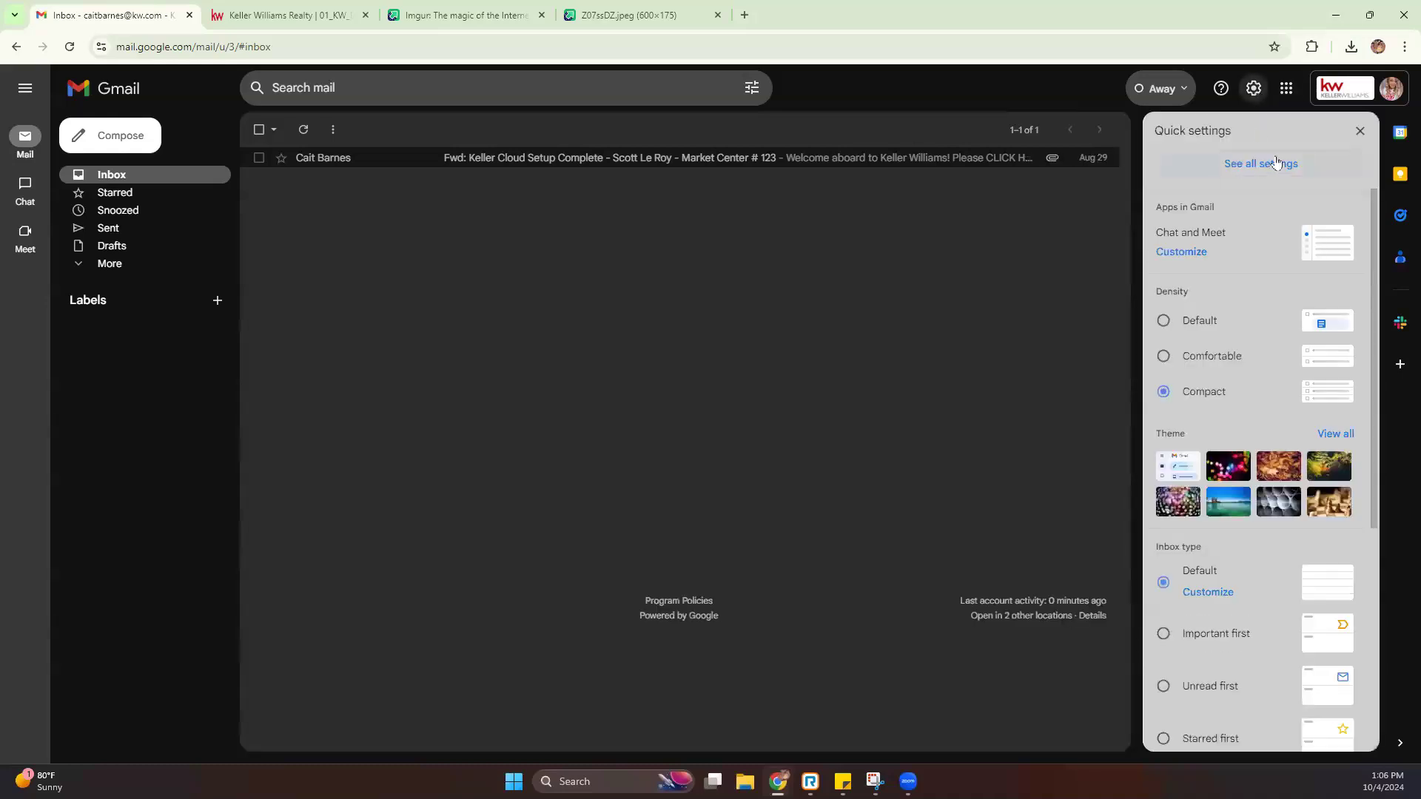
click(1267, 164)
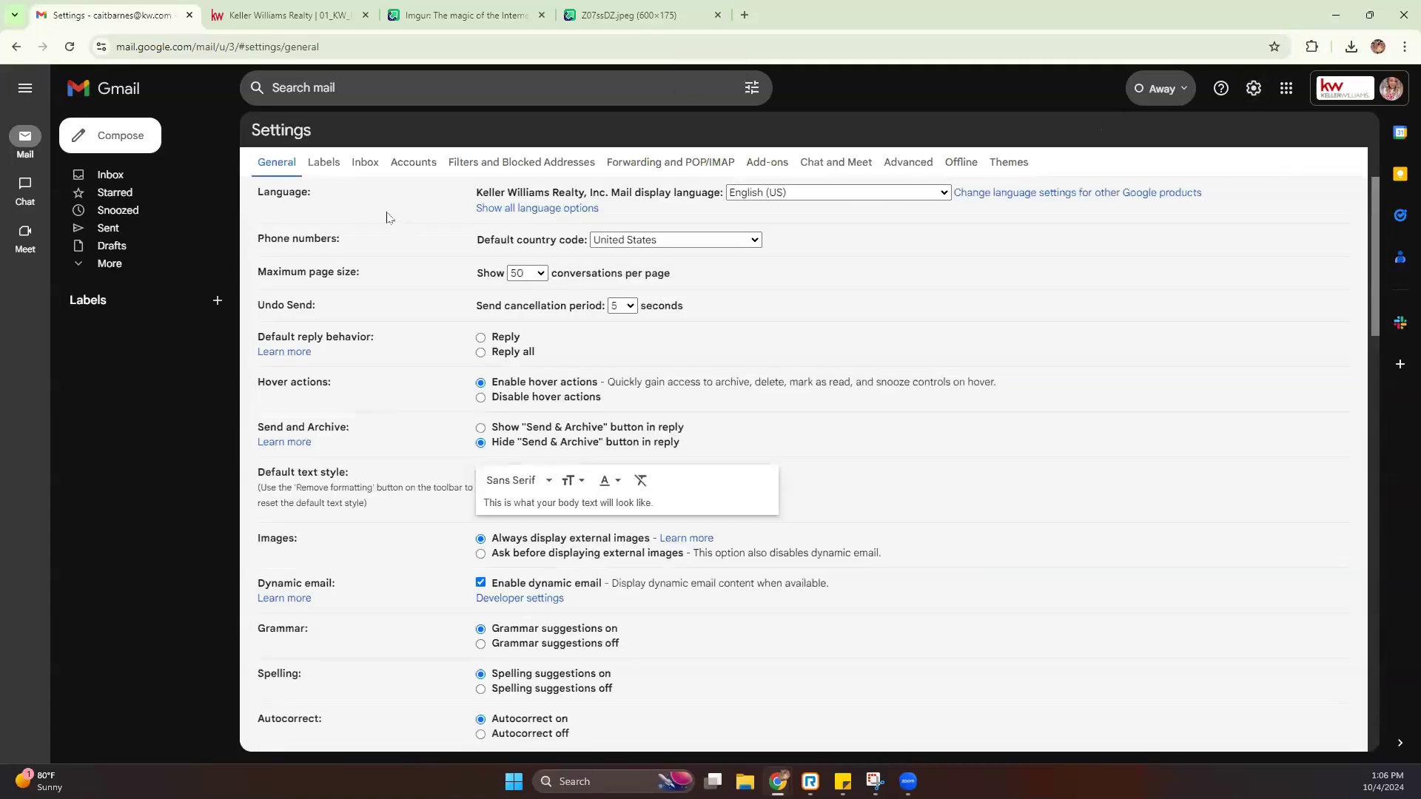
scroll(387, 217, down, 1)
scroll(416, 242, down, 10)
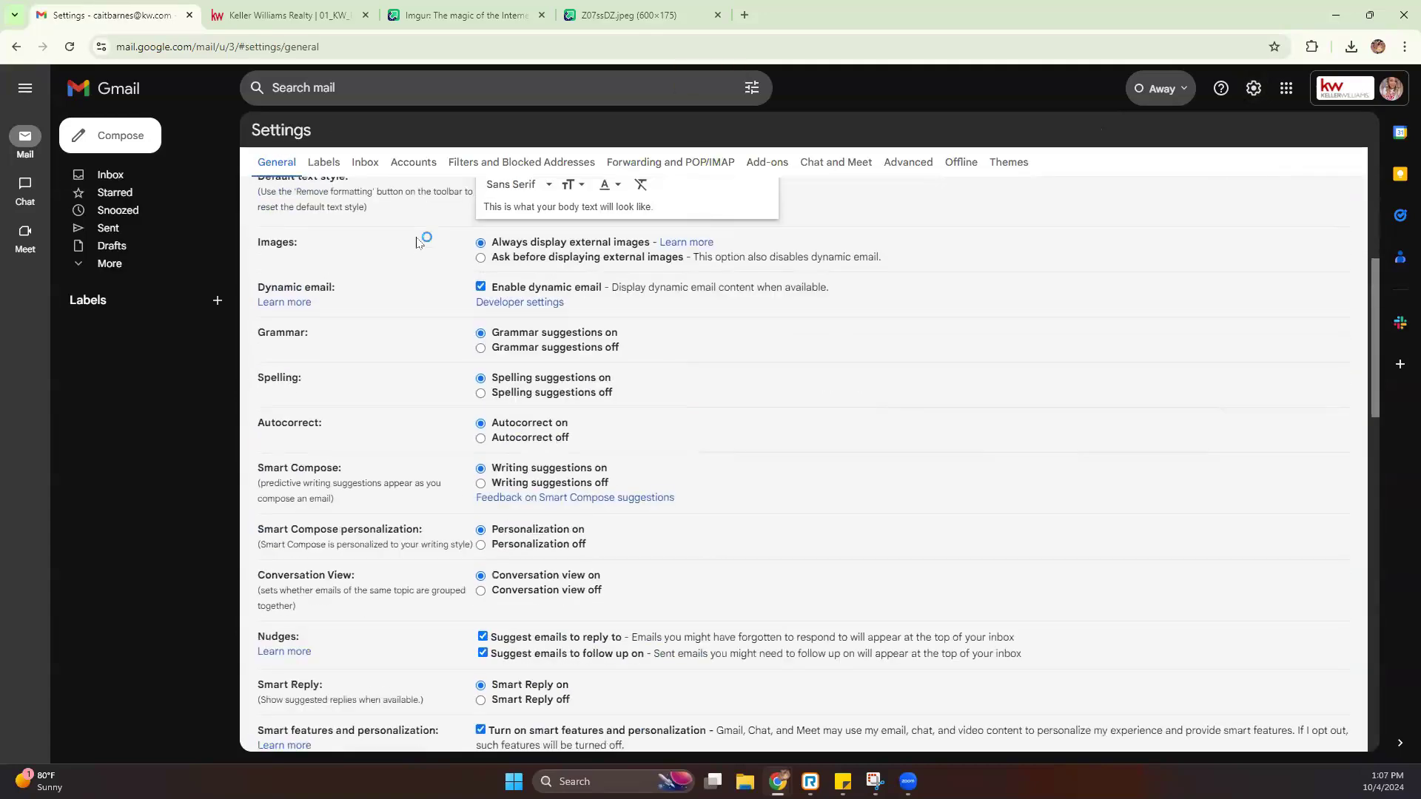
scroll(416, 242, down, 2)
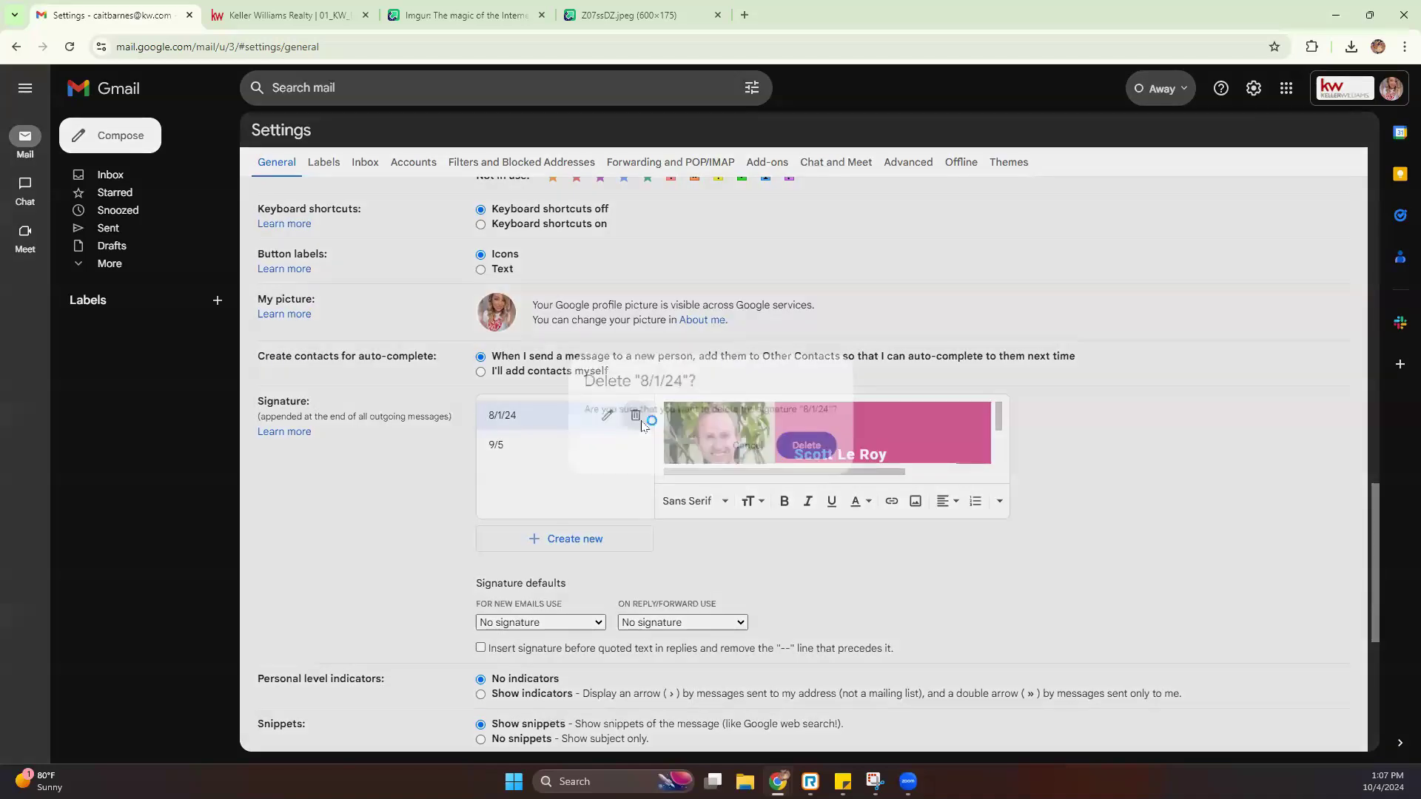
Delete the existing 8/1/24 and 9/5 signatures
click(636, 416)
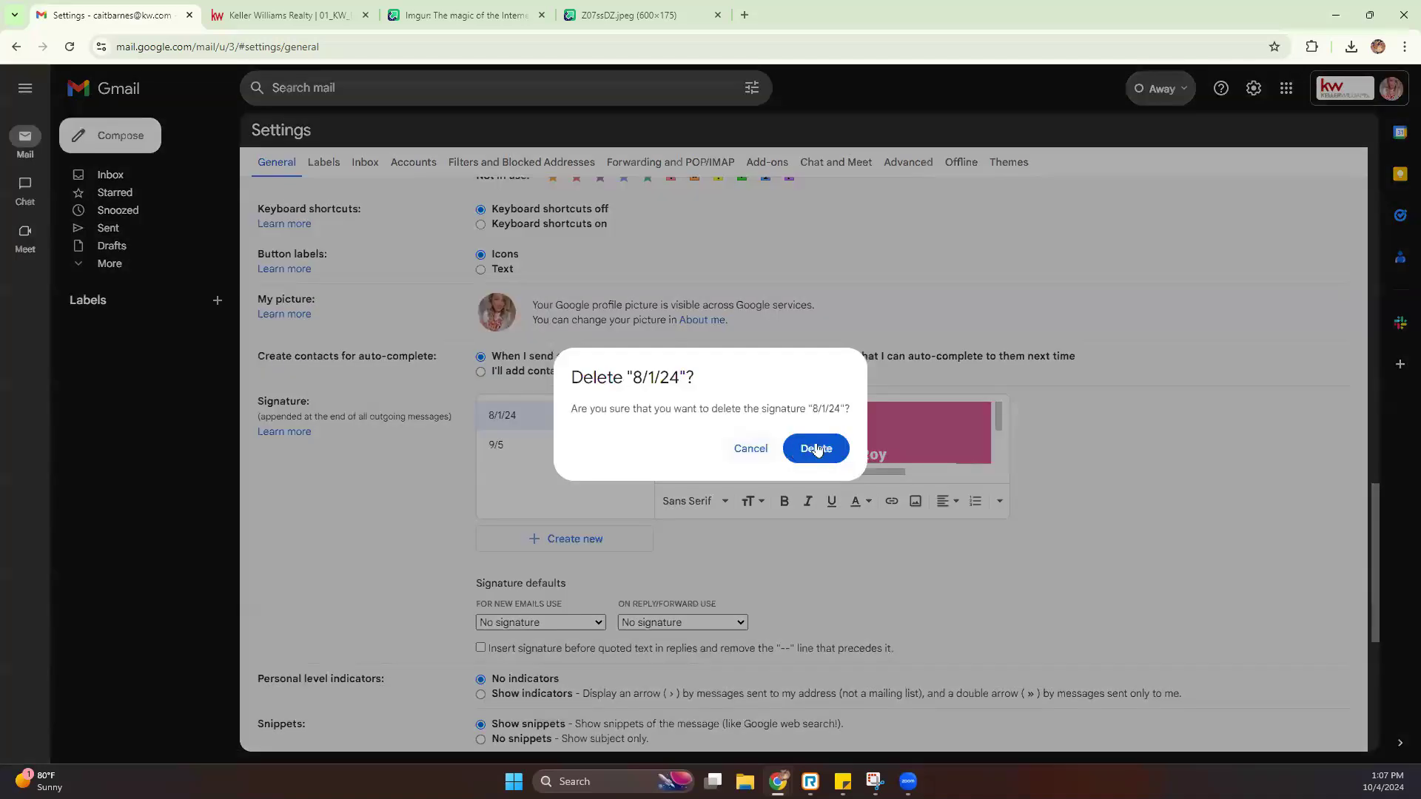
click(818, 447)
click(636, 415)
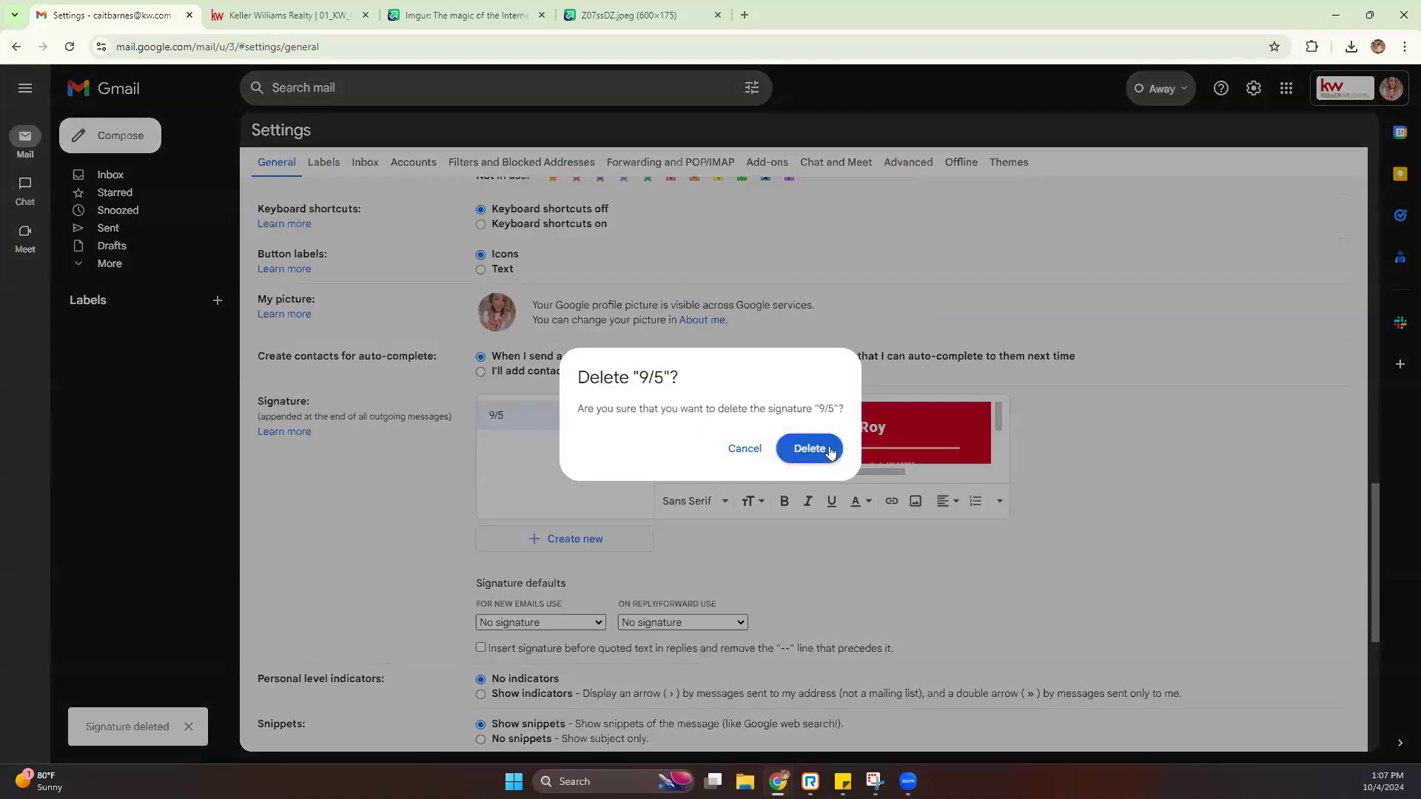
click(806, 447)
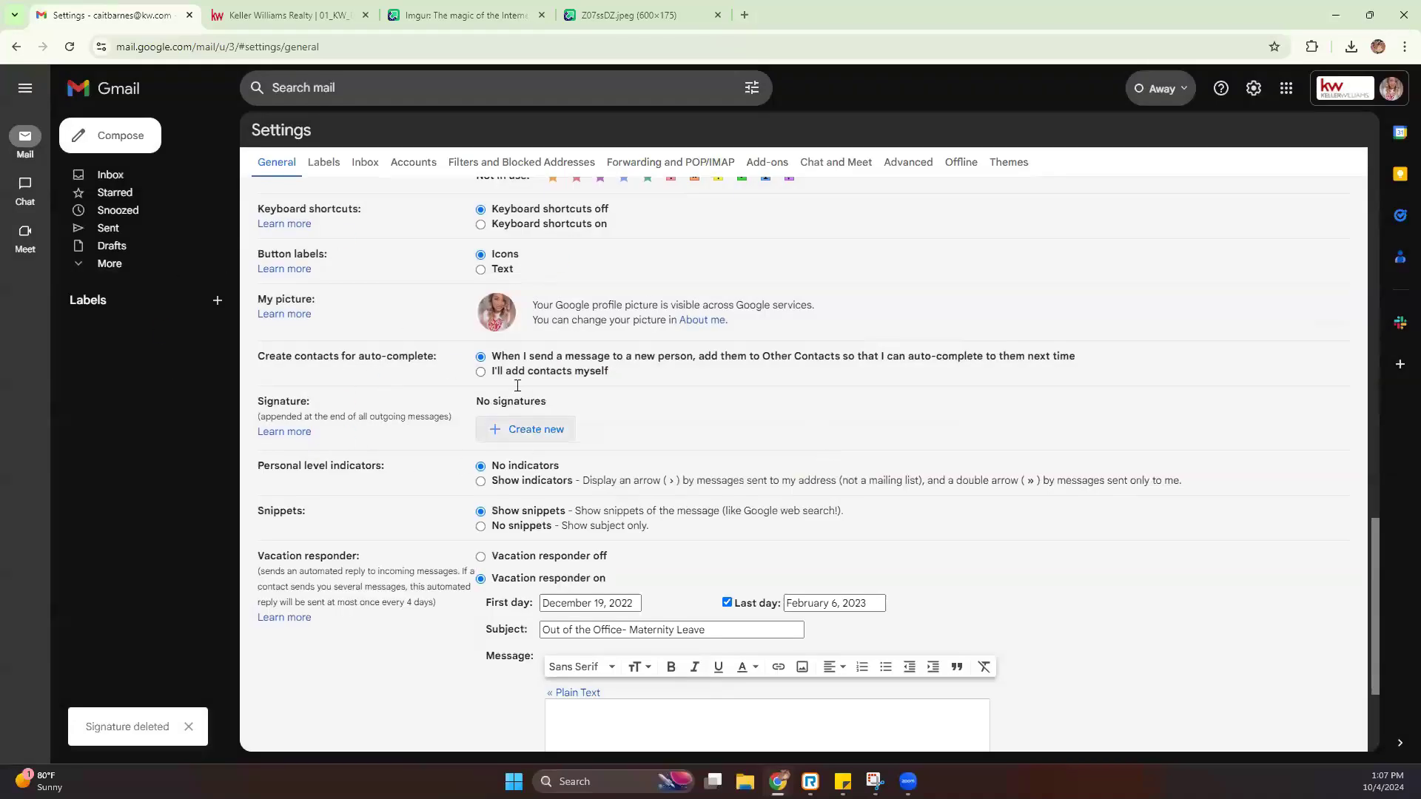
Create a new empty signature named 'New Signature'
click(507, 429)
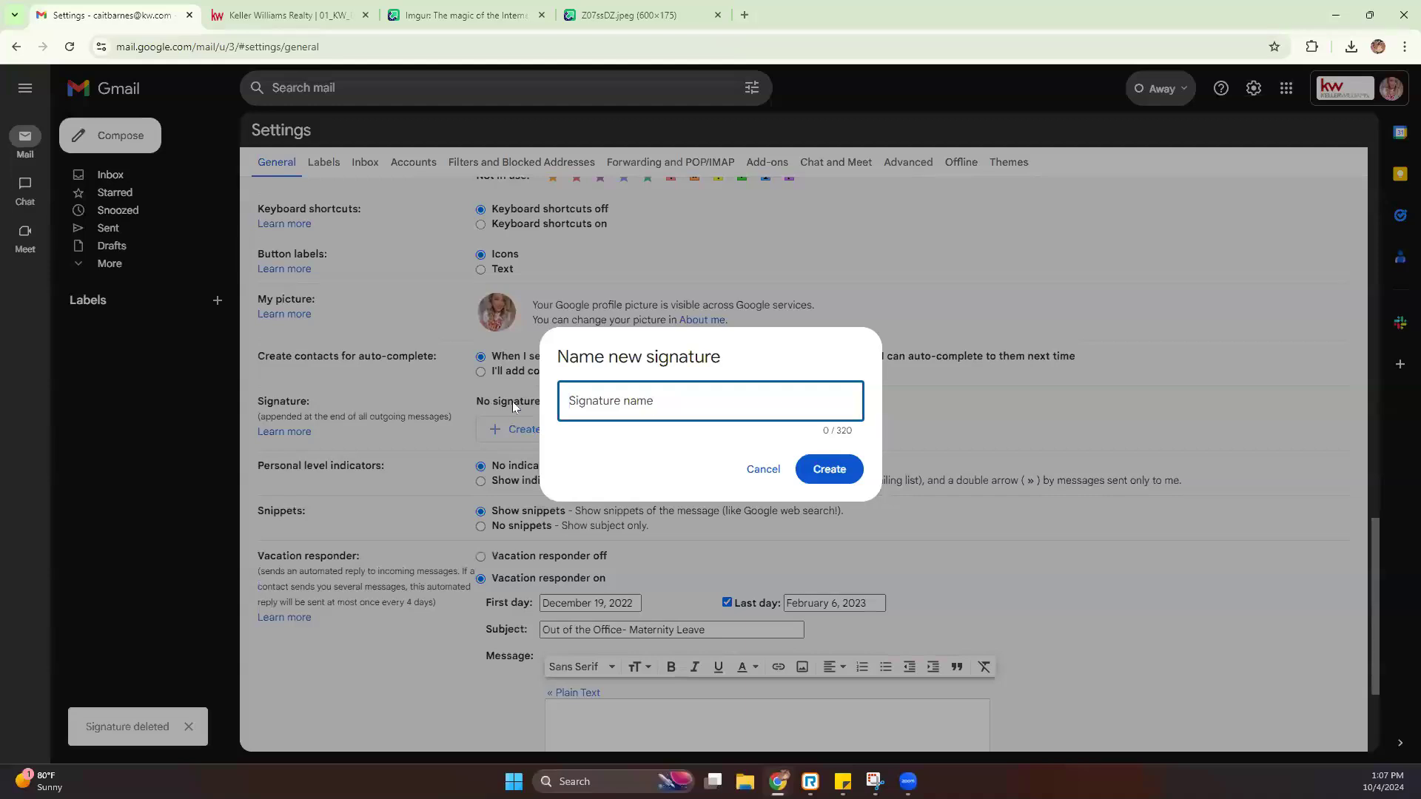
text(New Signature)
click(841, 473)
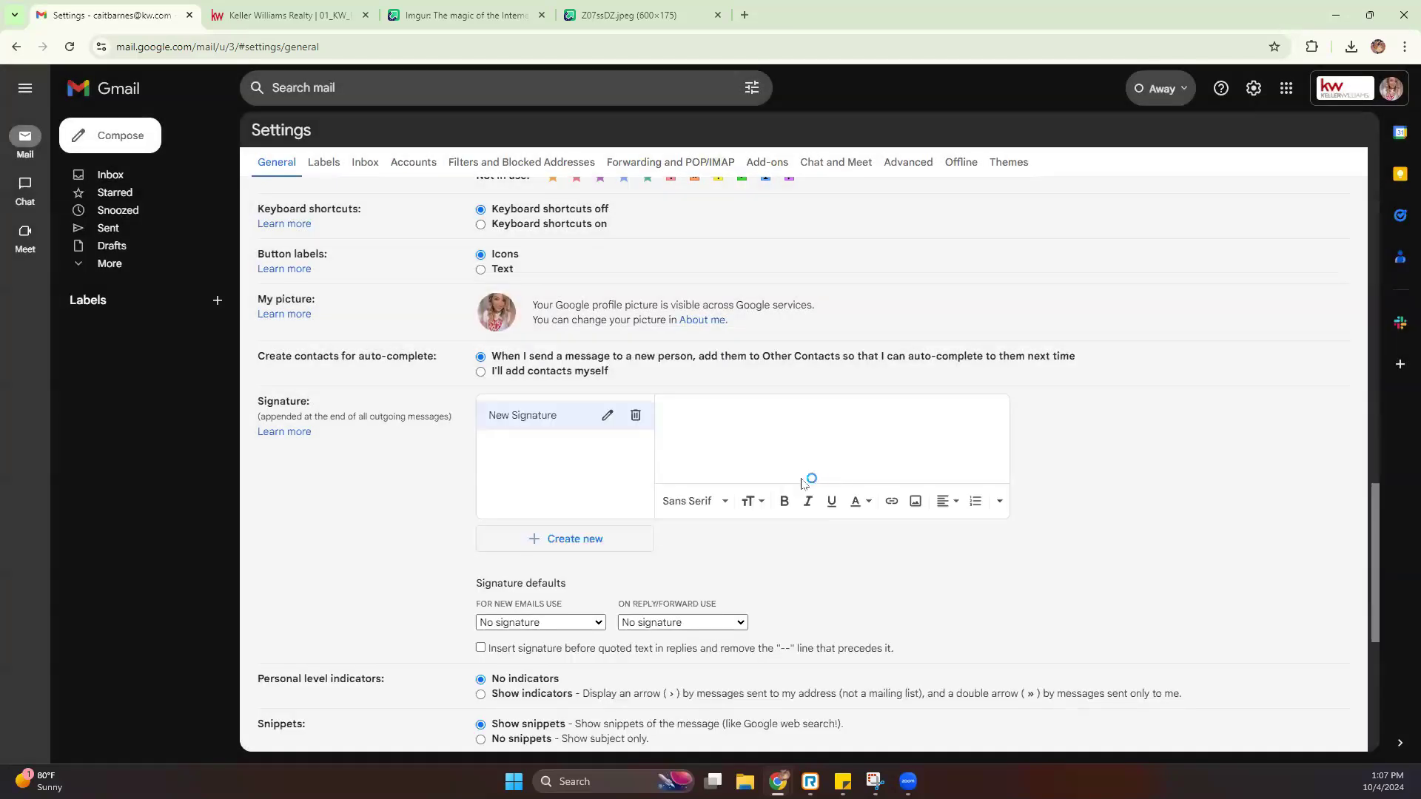
Add the red signature card to New Signature by pasting its Imgur image URL
click(916, 502)
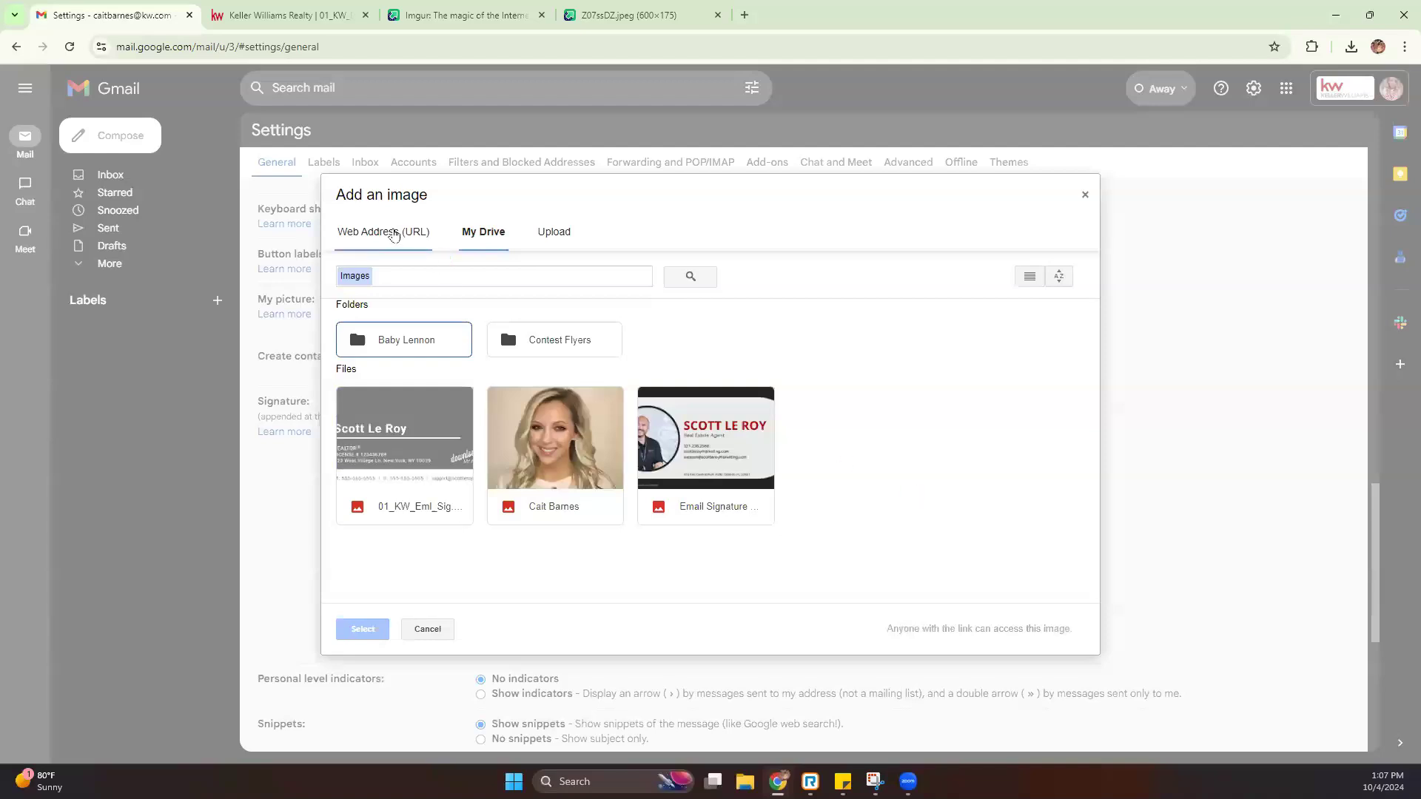
click(394, 234)
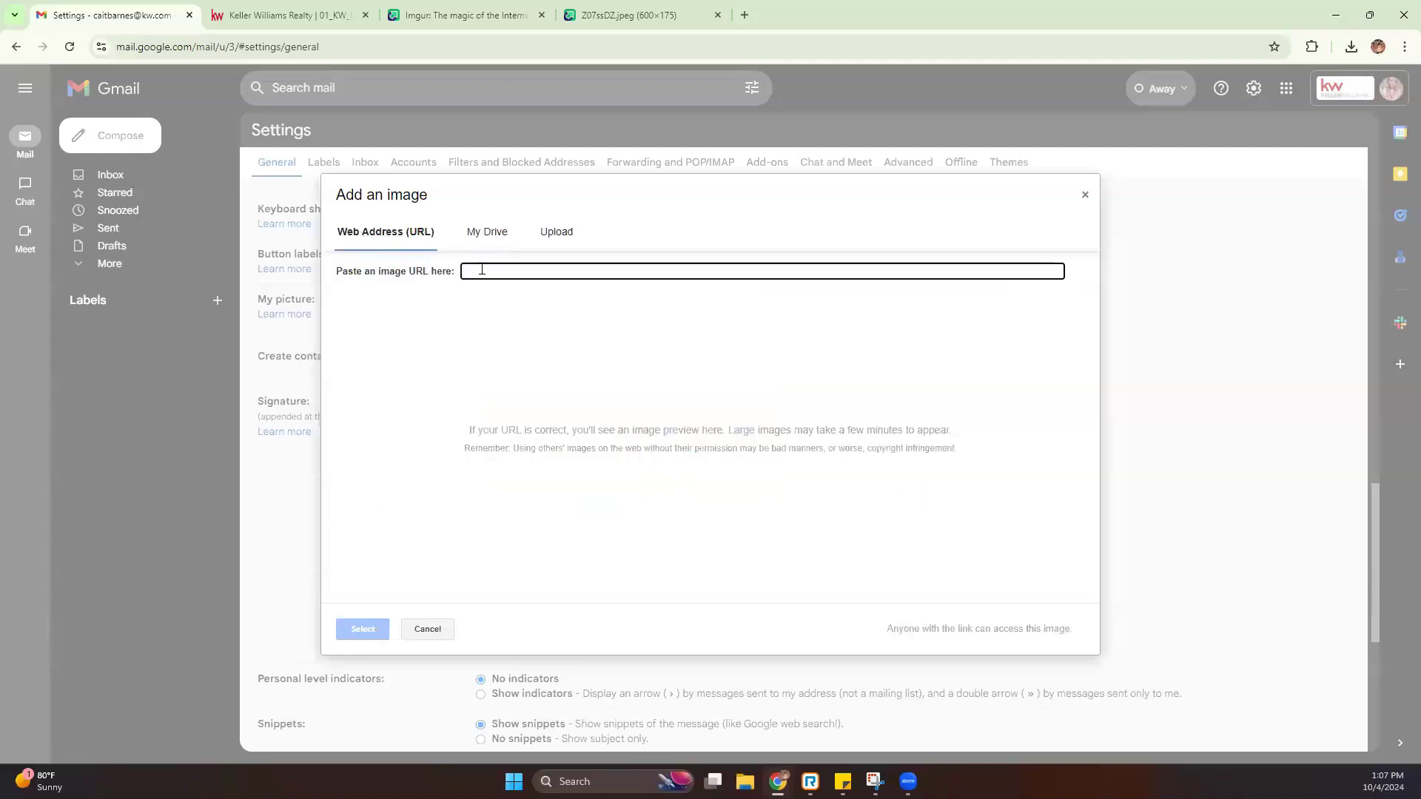
right_click(481, 270)
click(526, 413)
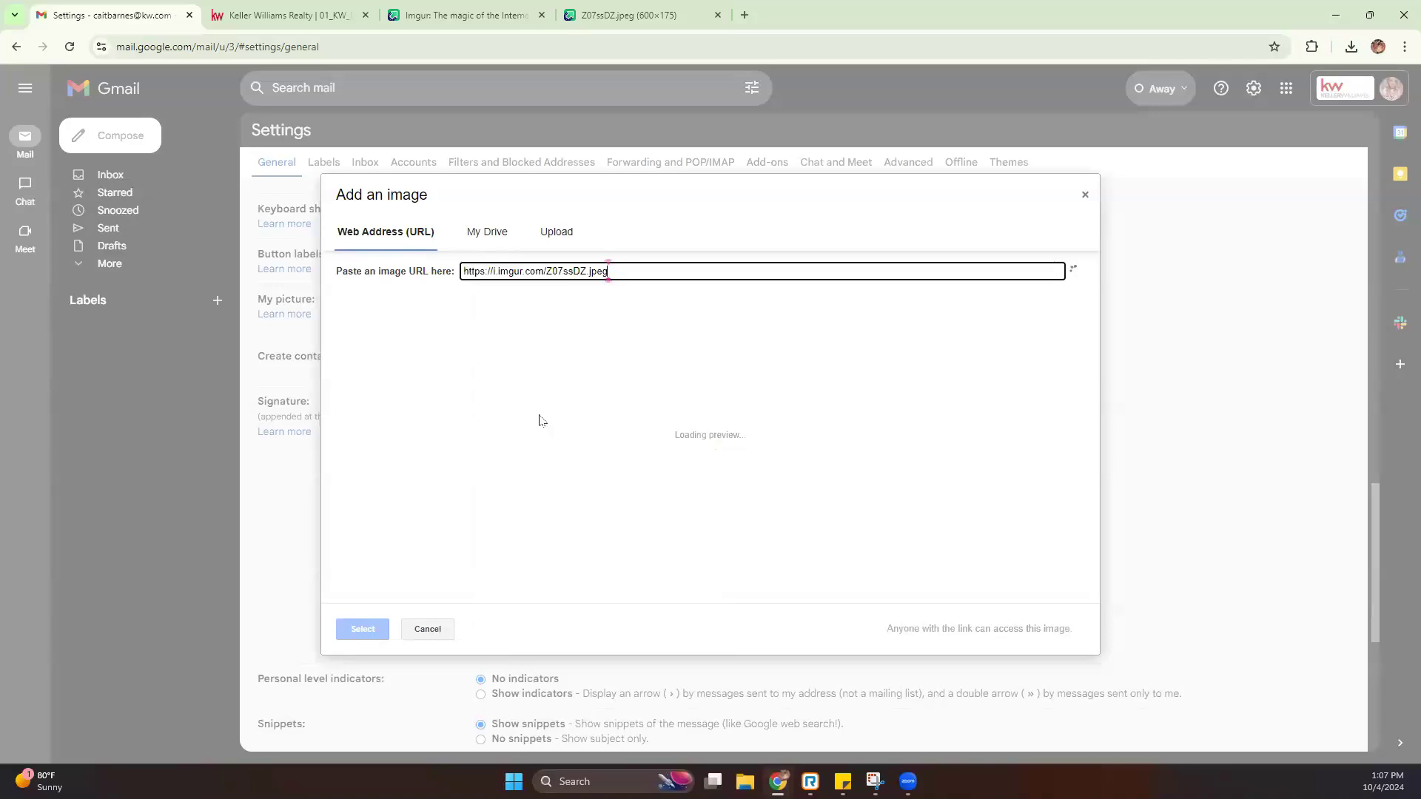
click(660, 16)
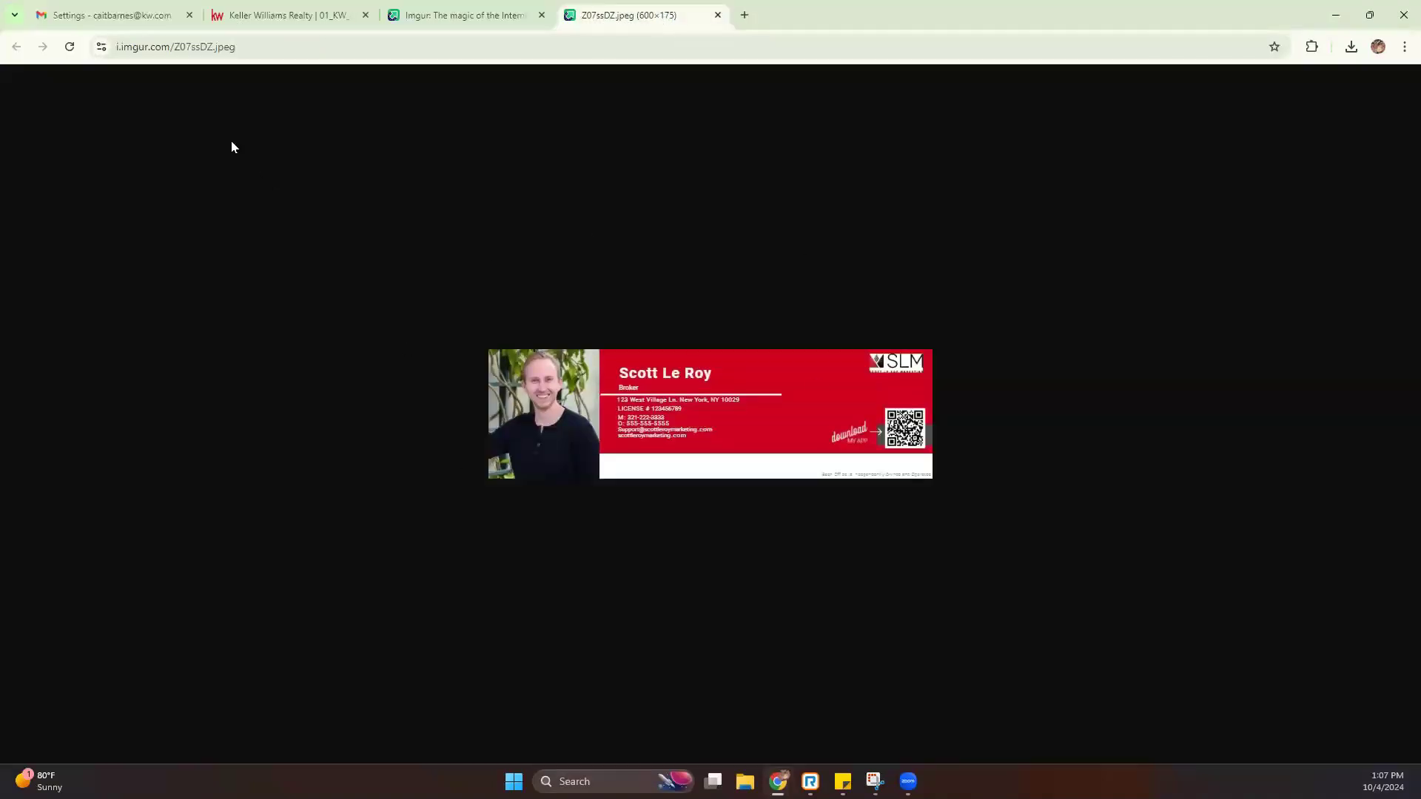
click(111, 15)
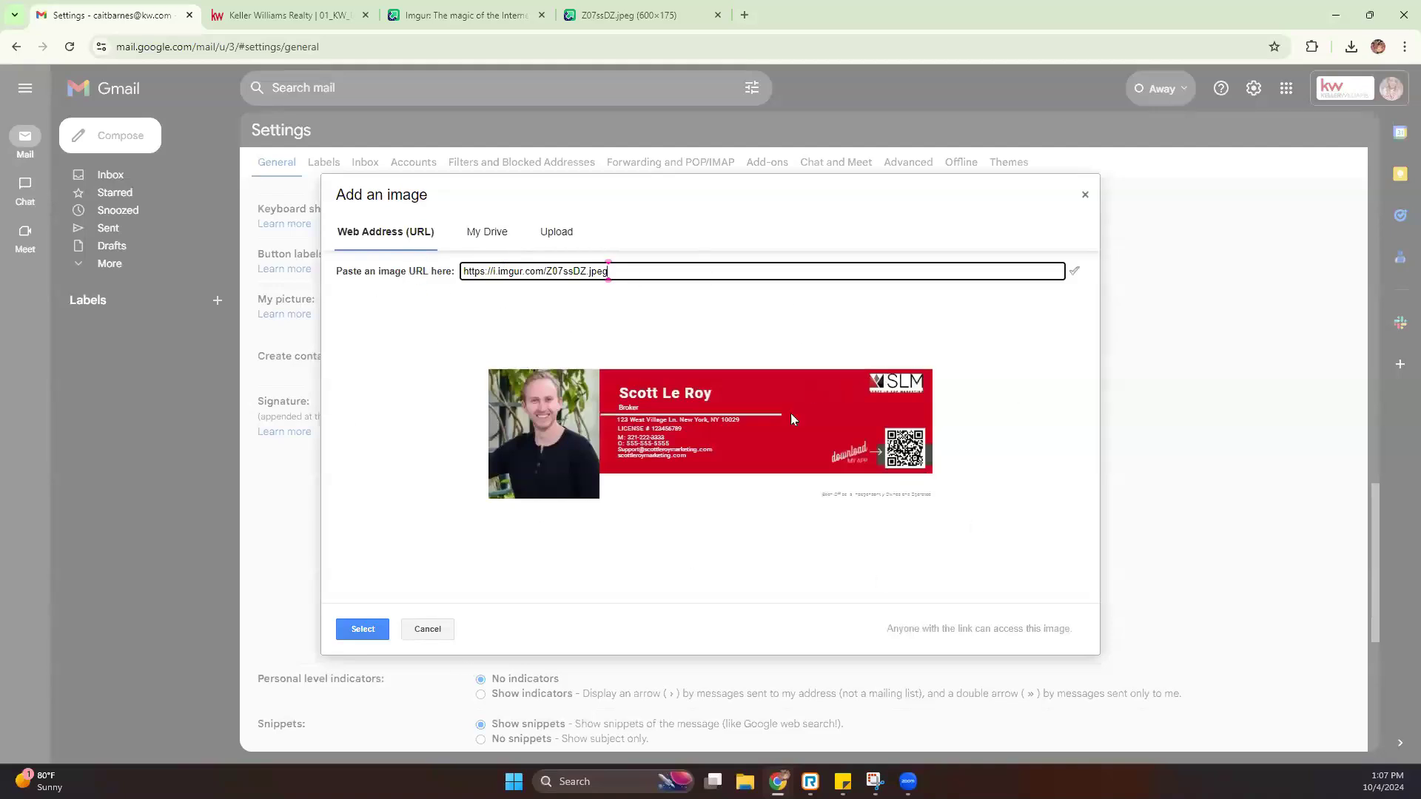
click(362, 630)
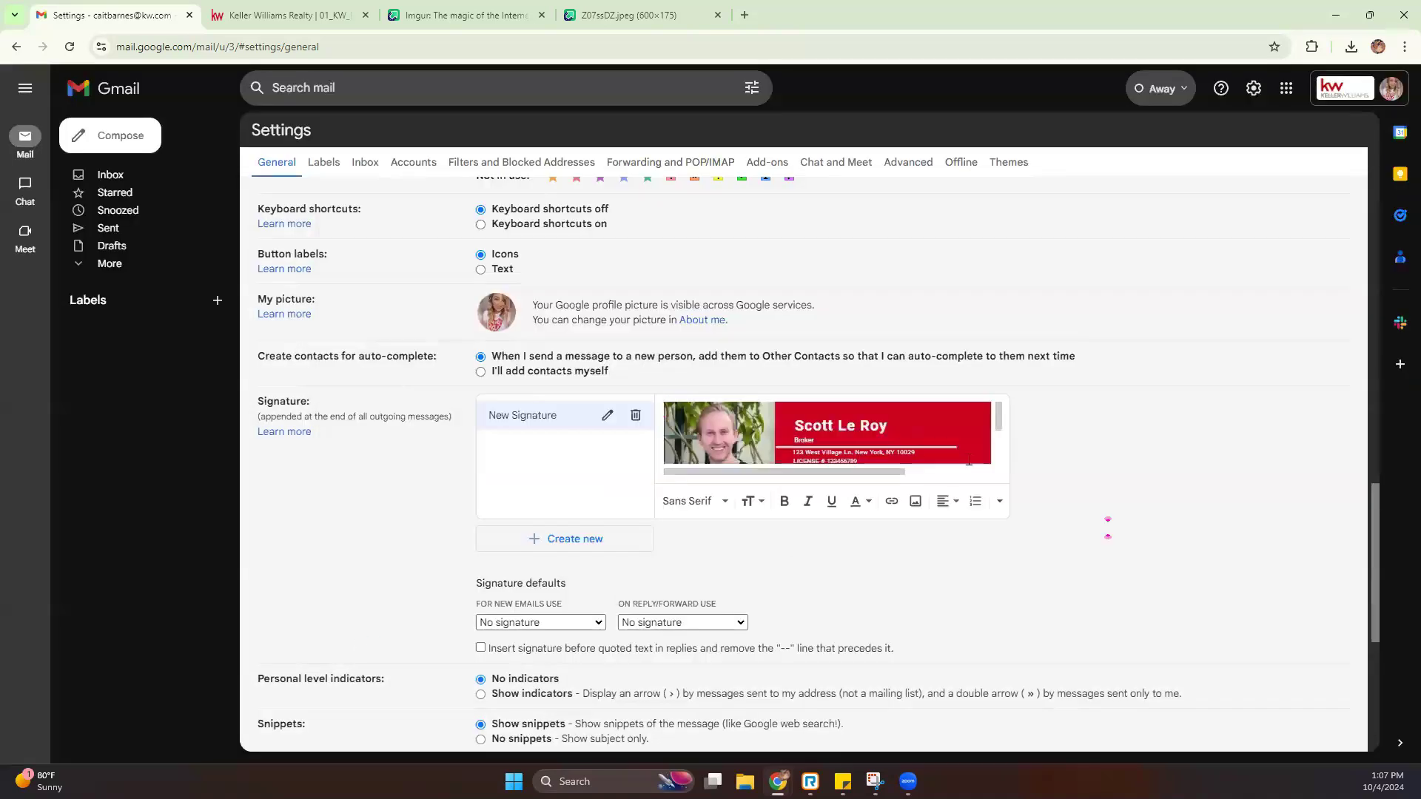
Try Large, Medium and Small sizes on the signature image, then keep Original size
click(790, 424)
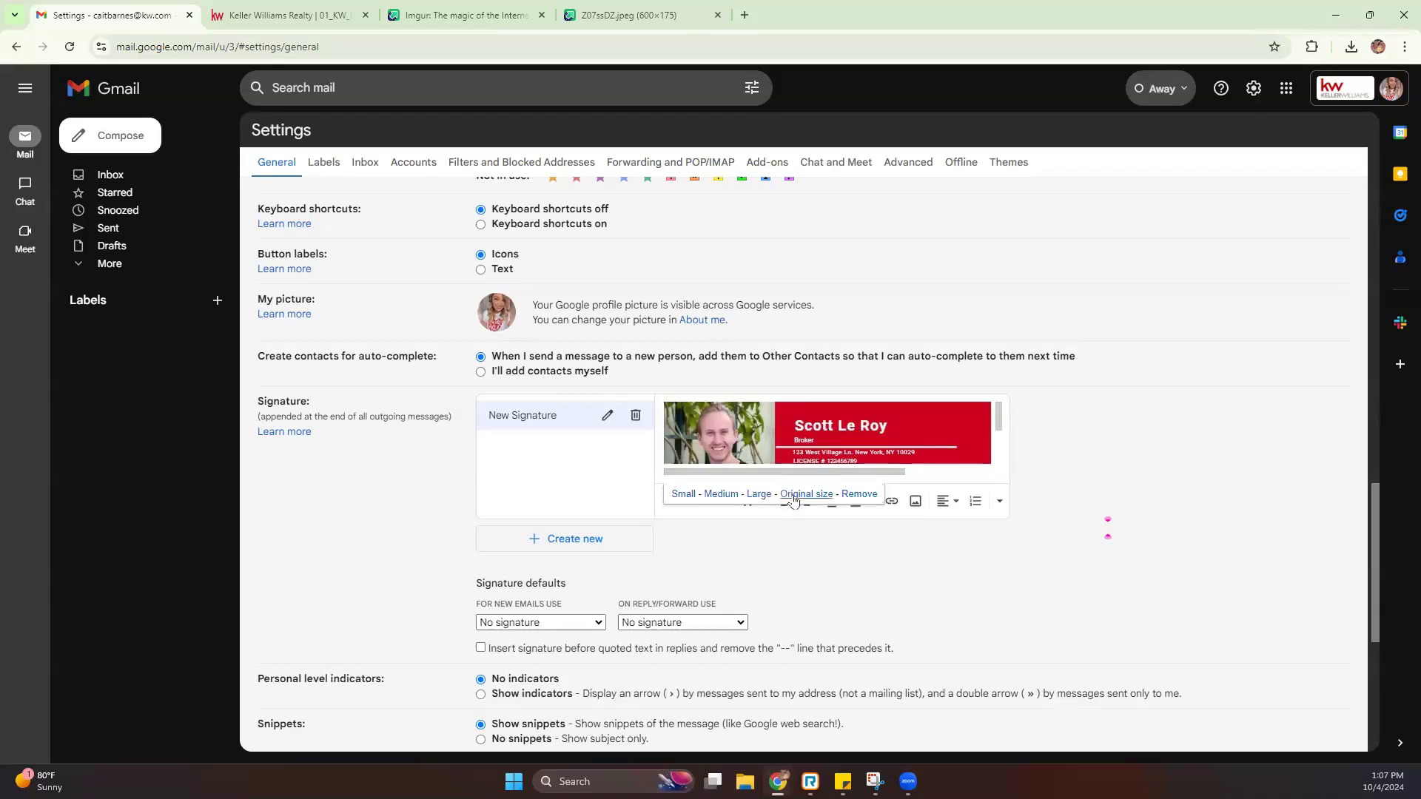
click(758, 496)
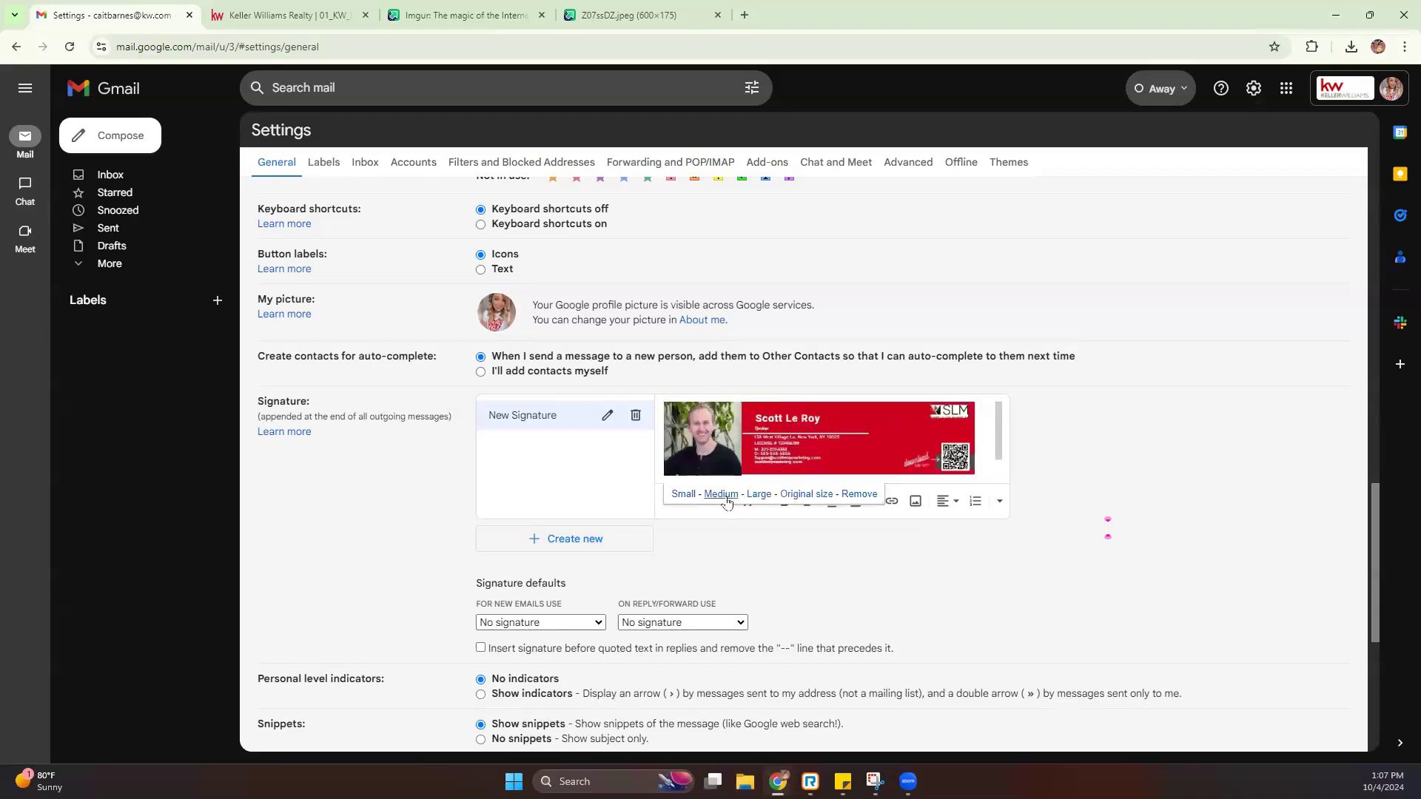
click(721, 496)
click(684, 497)
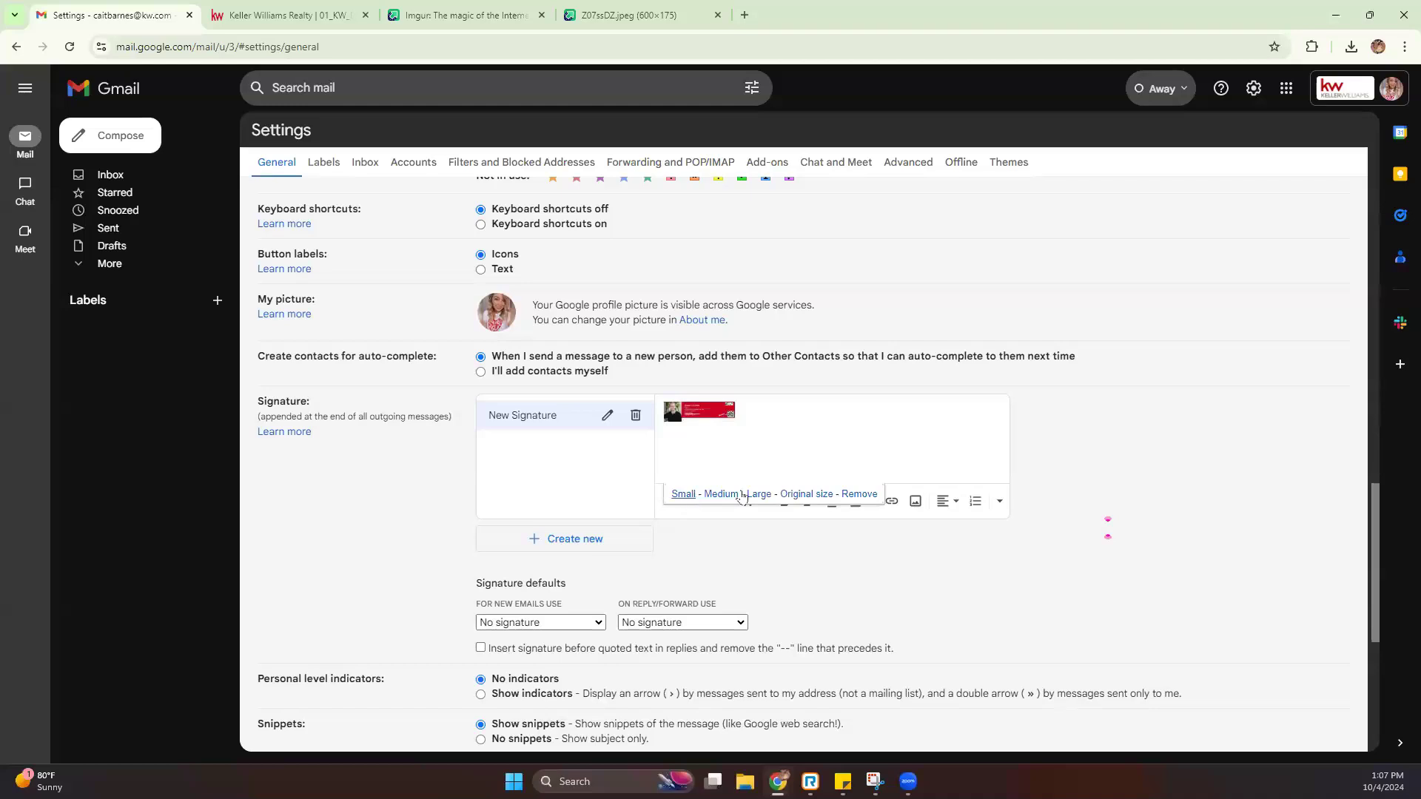
click(807, 496)
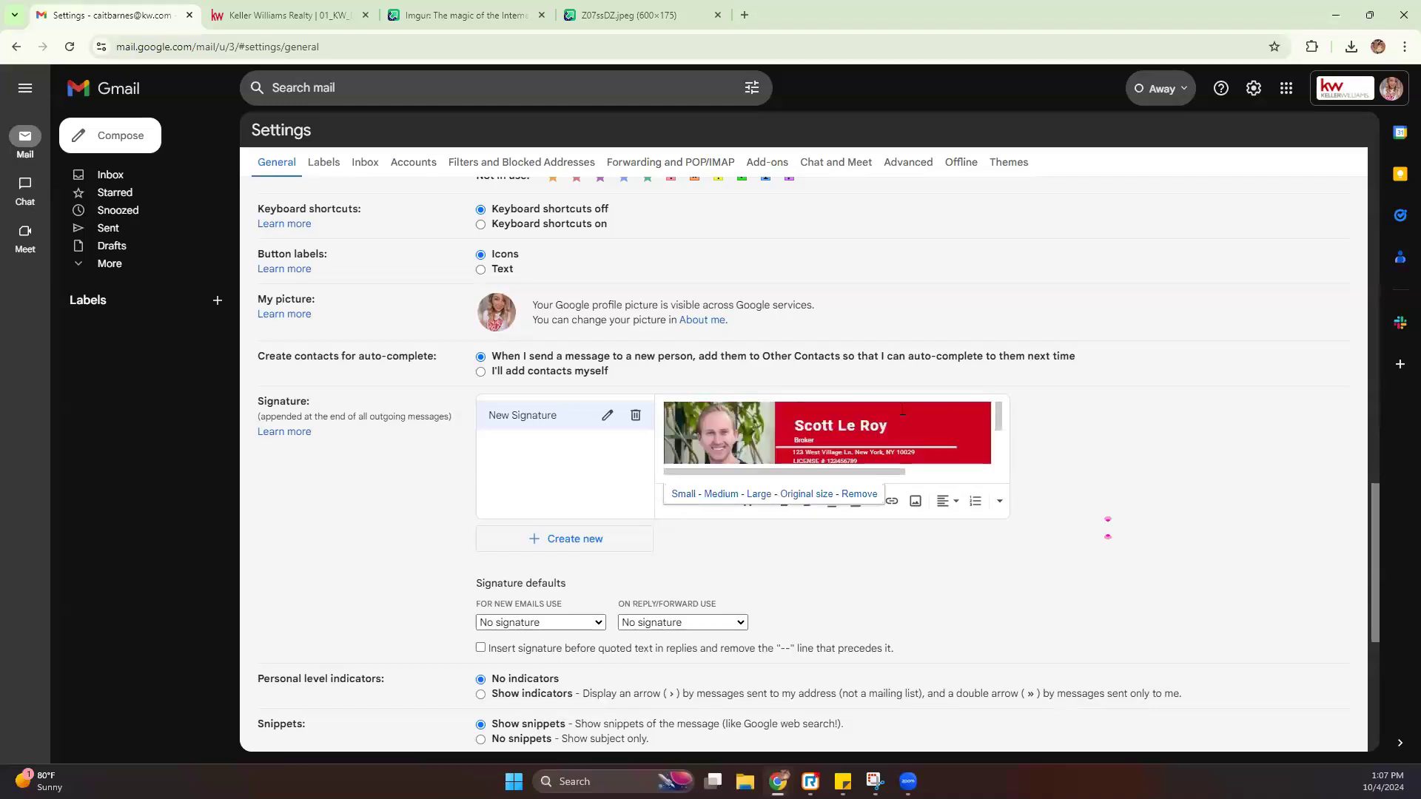
scroll(829, 436, down, 2)
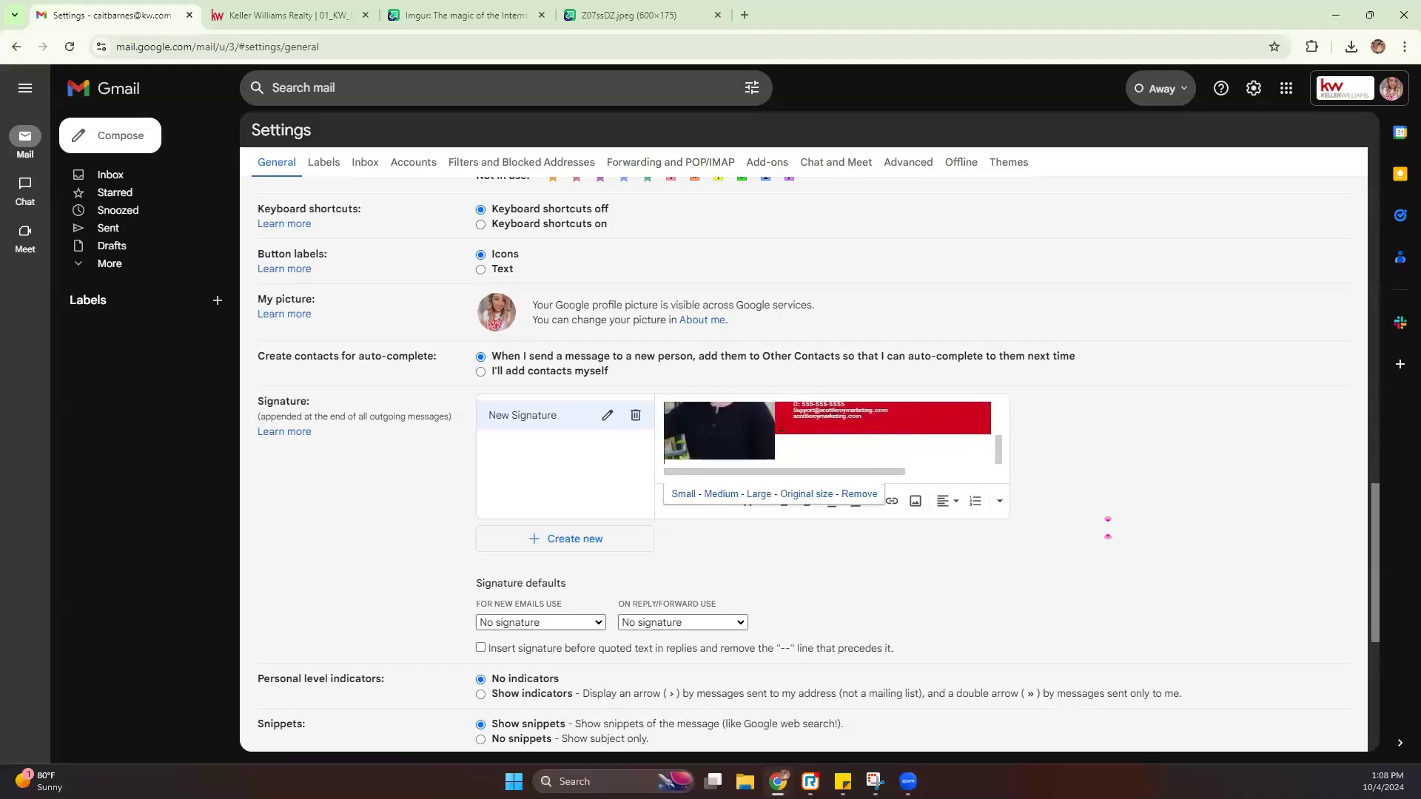
Set the design's address line to 12 pt and widen its box so it fits one line
click(266, 16)
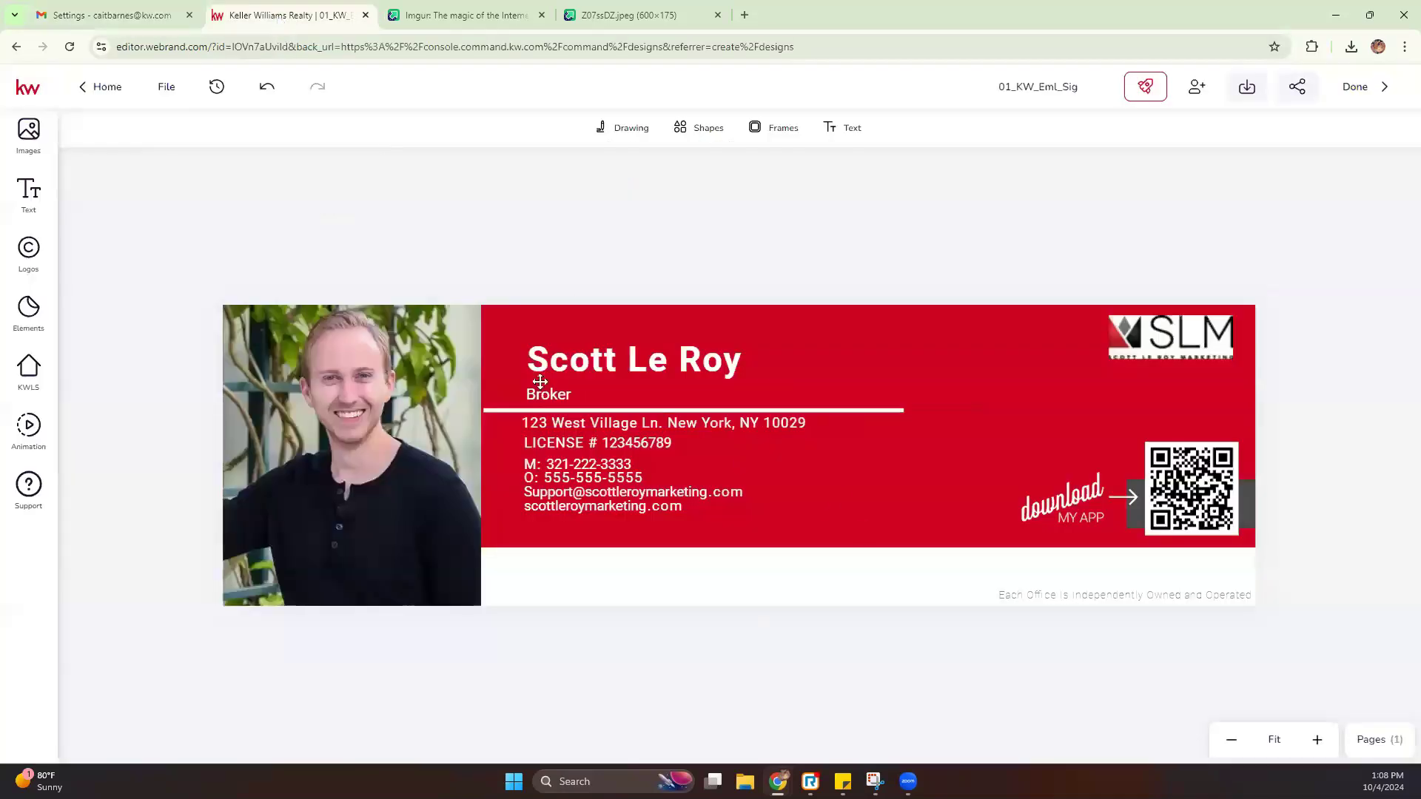
click(605, 431)
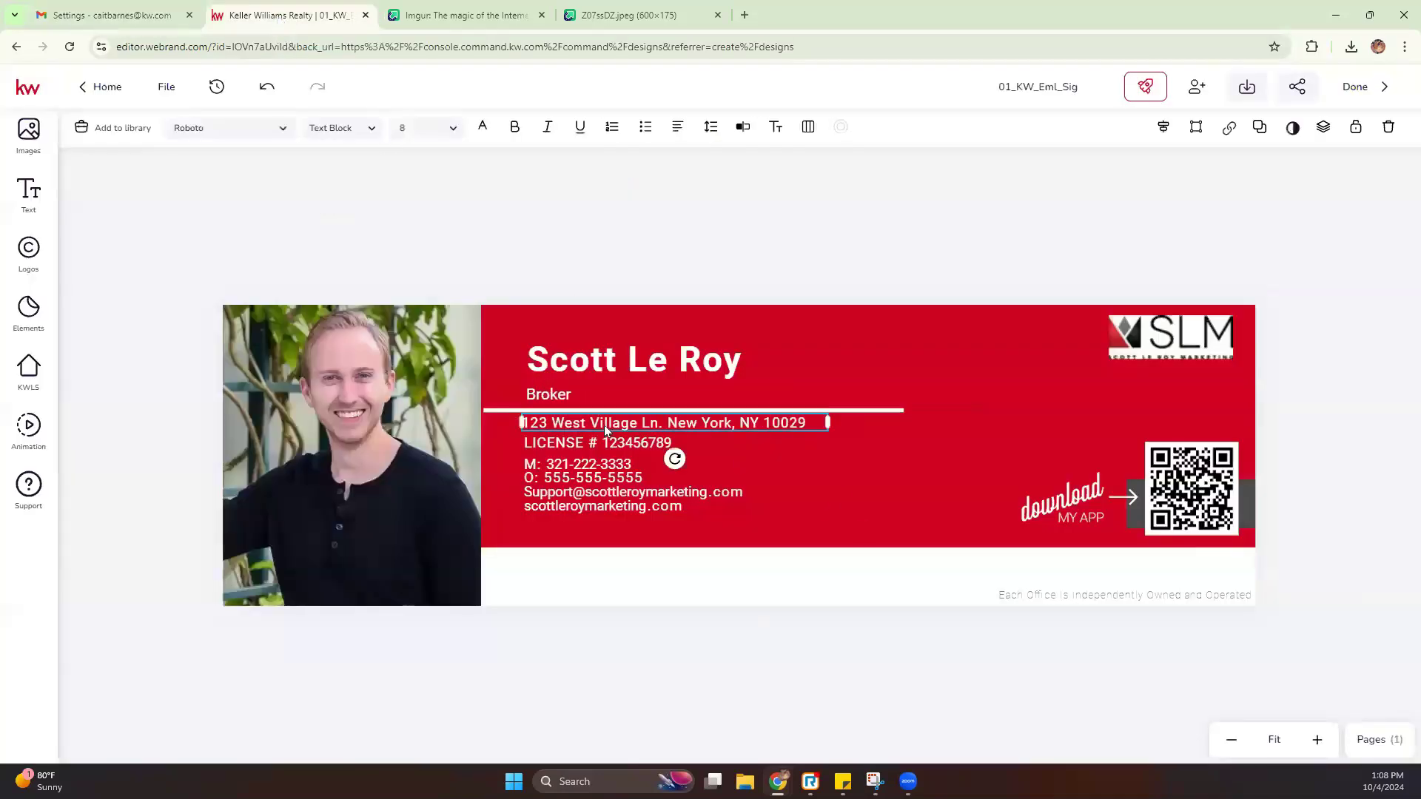
click(446, 127)
click(420, 214)
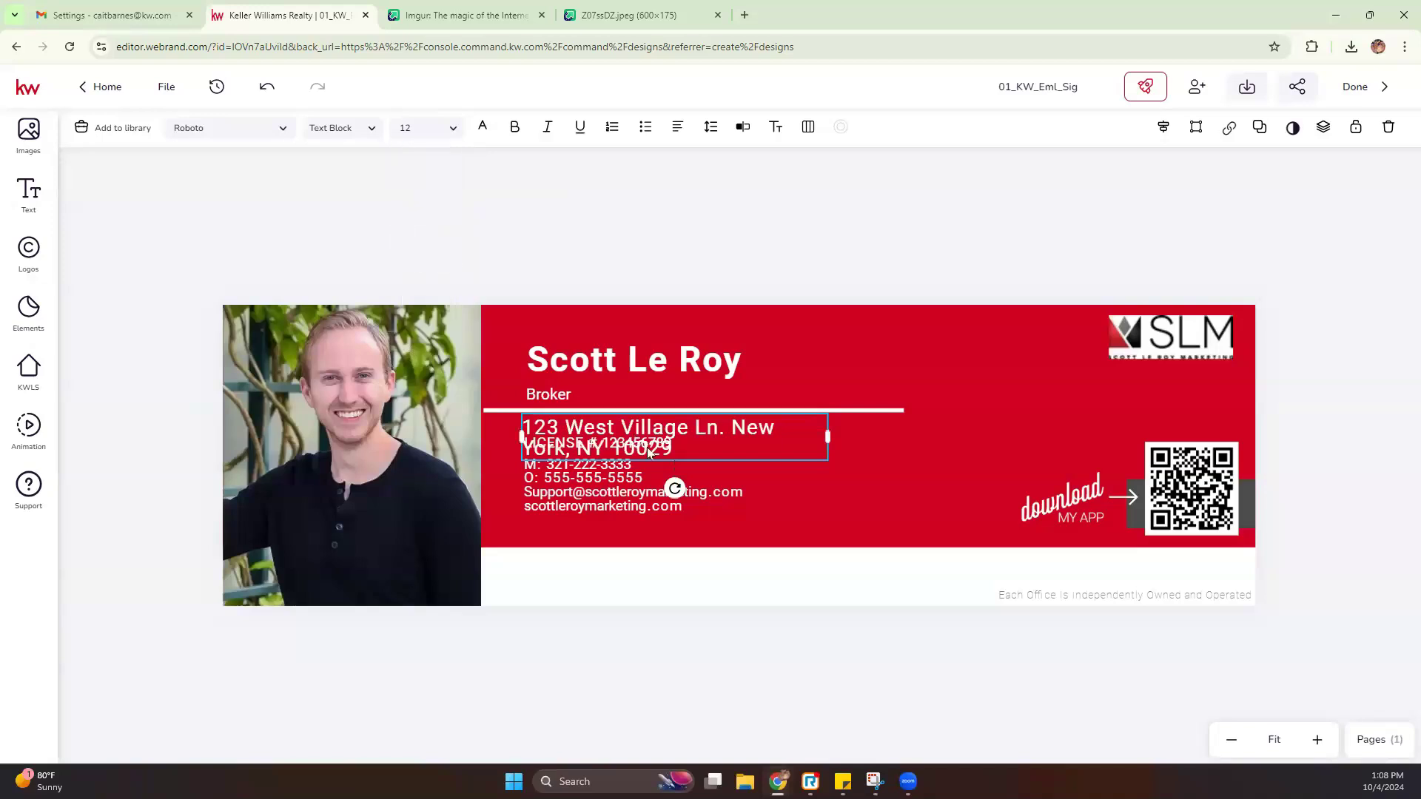
drag(919, 438, 962, 437)
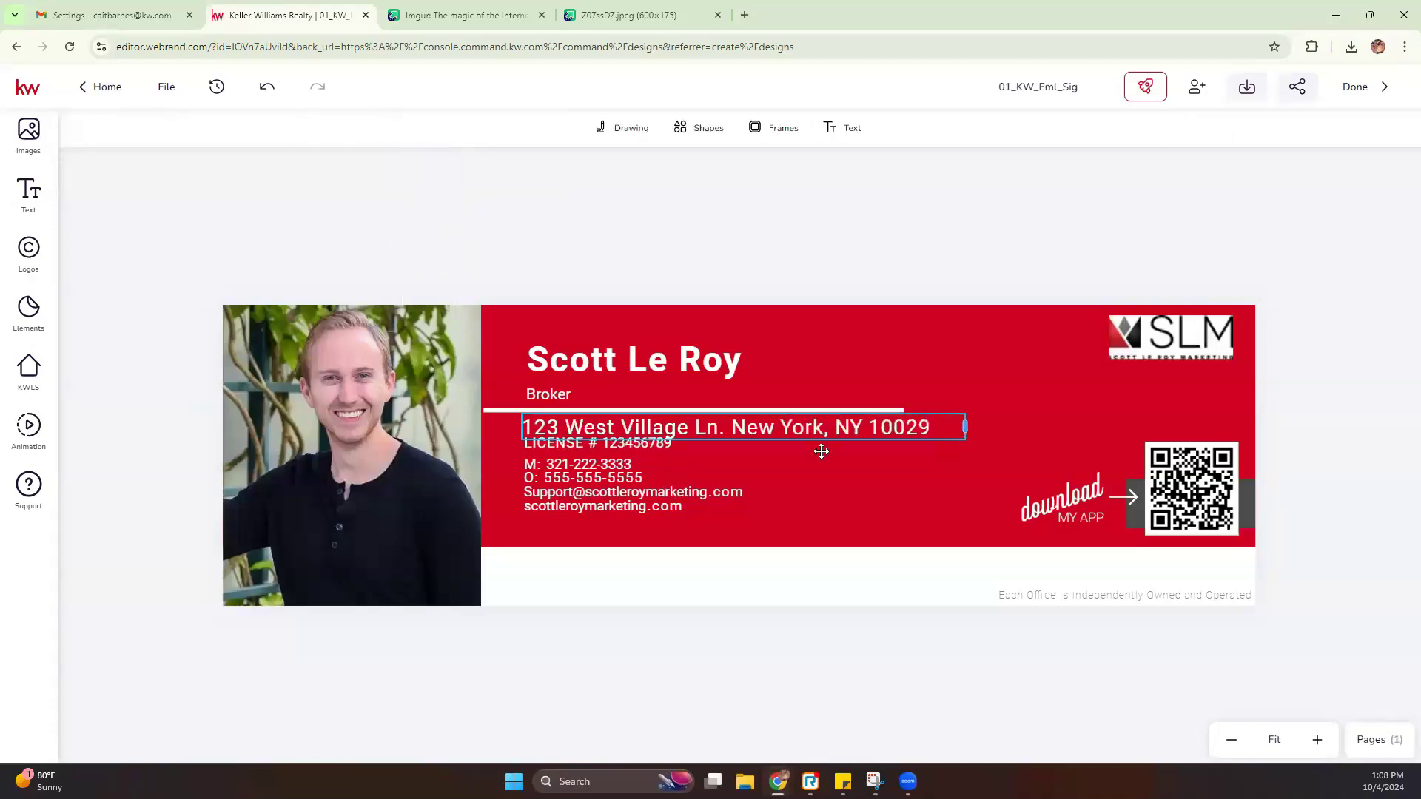
Nudge the LICENSE line slightly down, then go back to Gmail's signature settings
click(599, 445)
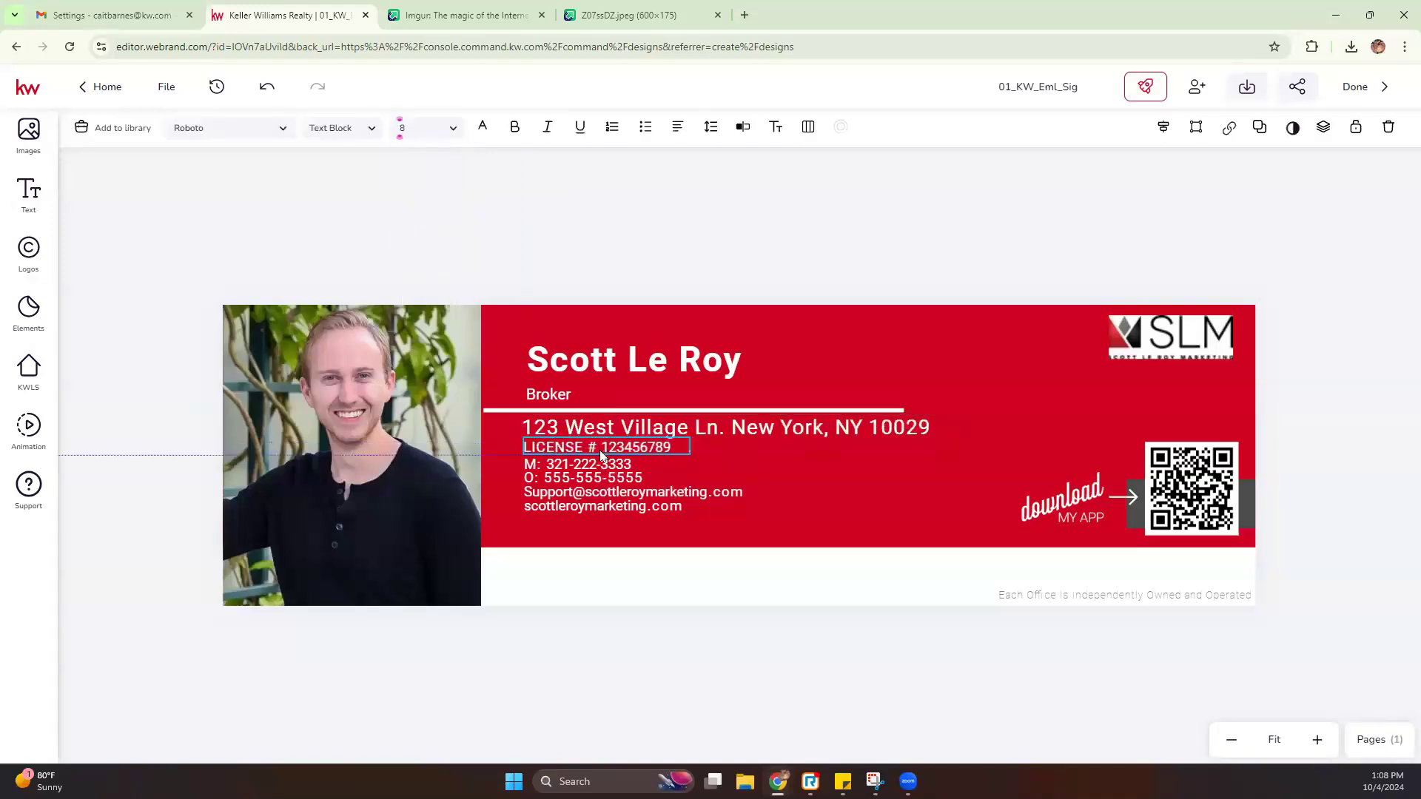
drag(599, 446, 599, 449)
click(965, 275)
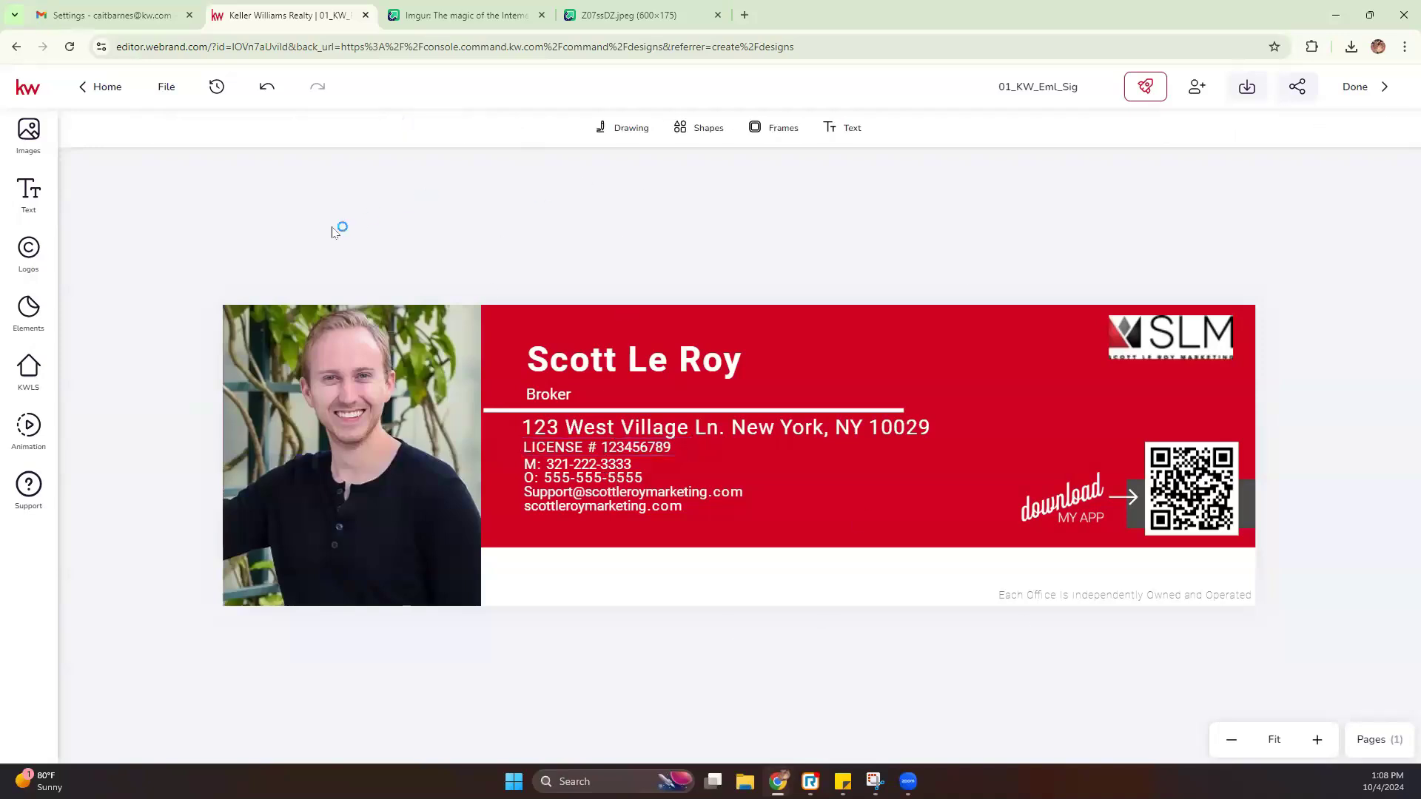
click(159, 14)
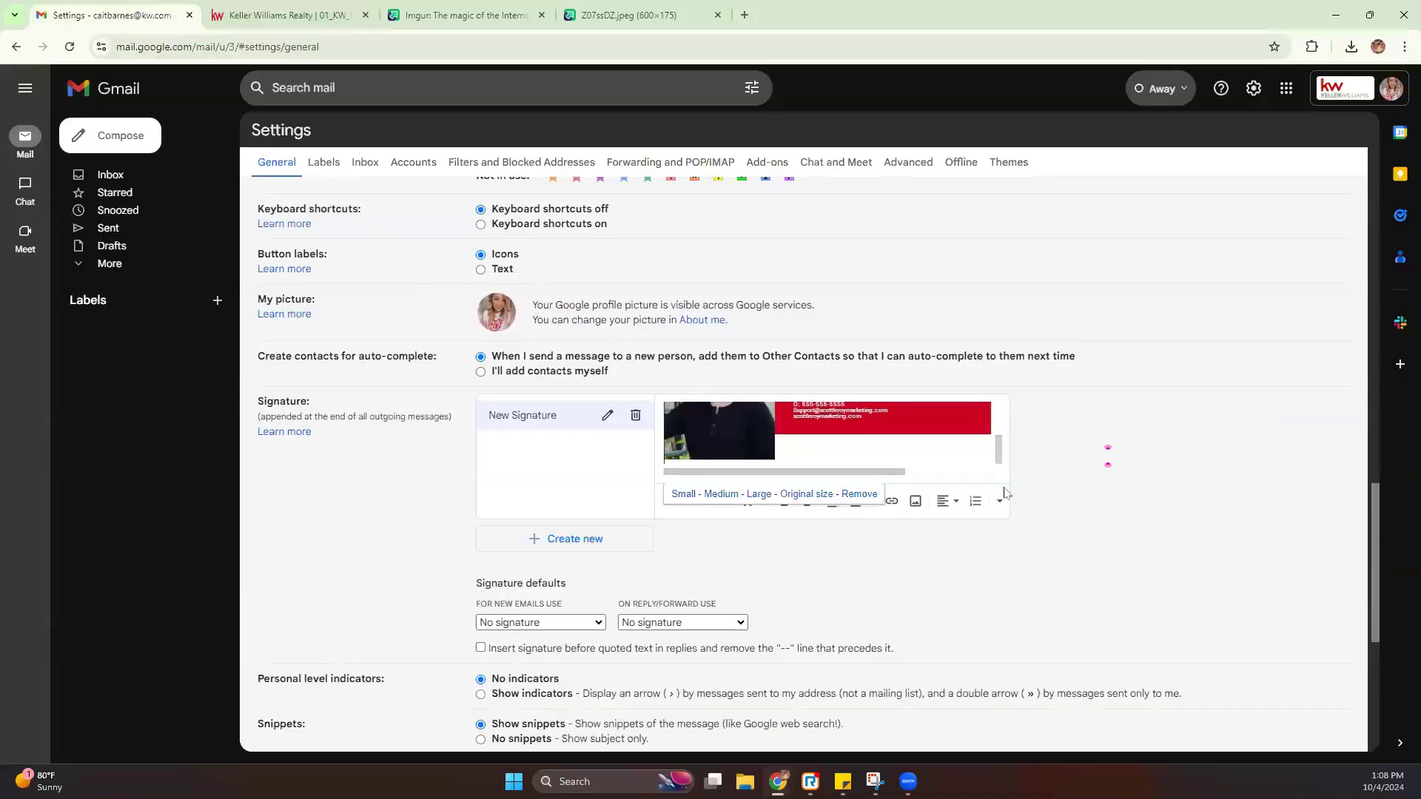
Choose New Signature as the default for both new emails and replies/forwards
scroll(834, 493, up, 5)
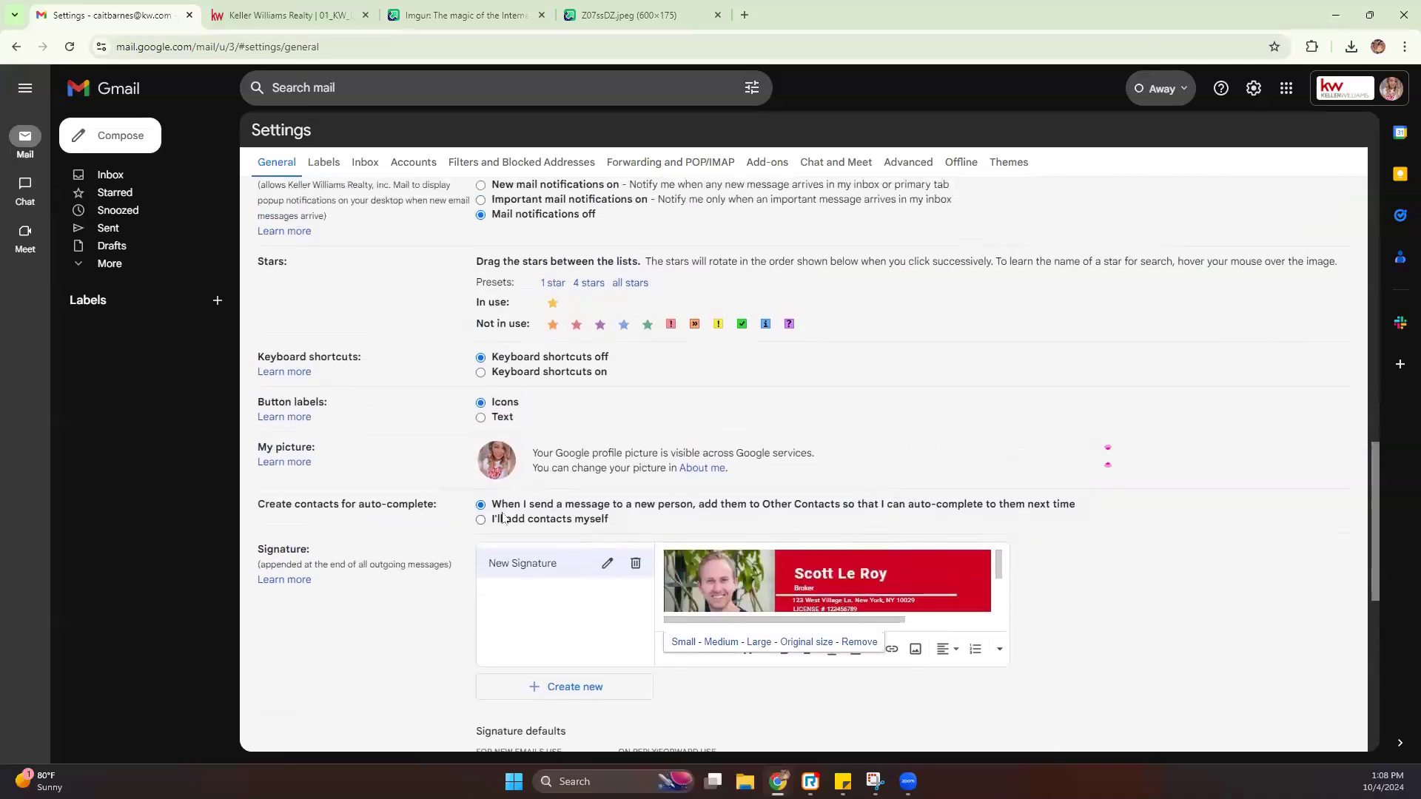
scroll(432, 518, down, 3)
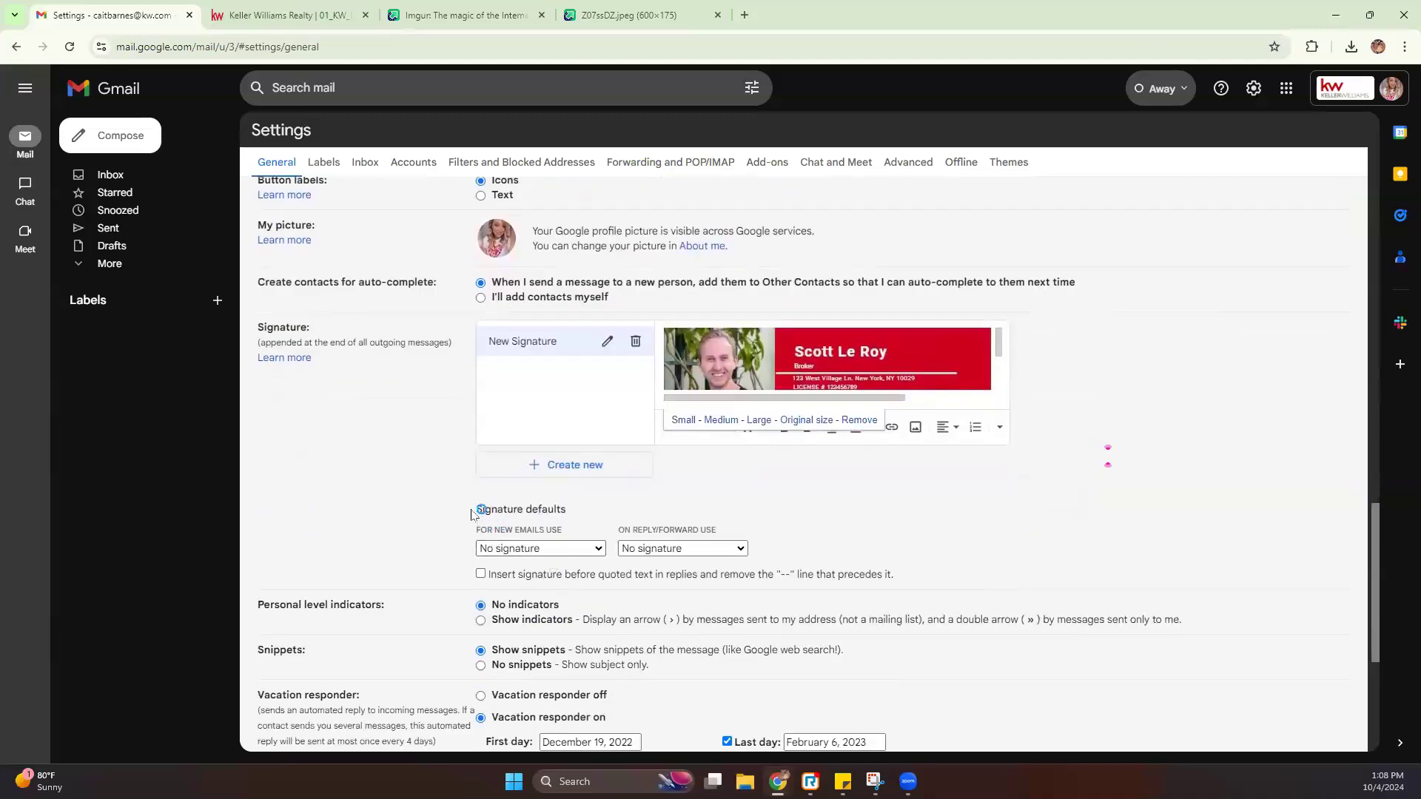
drag(475, 507, 588, 515)
click(579, 515)
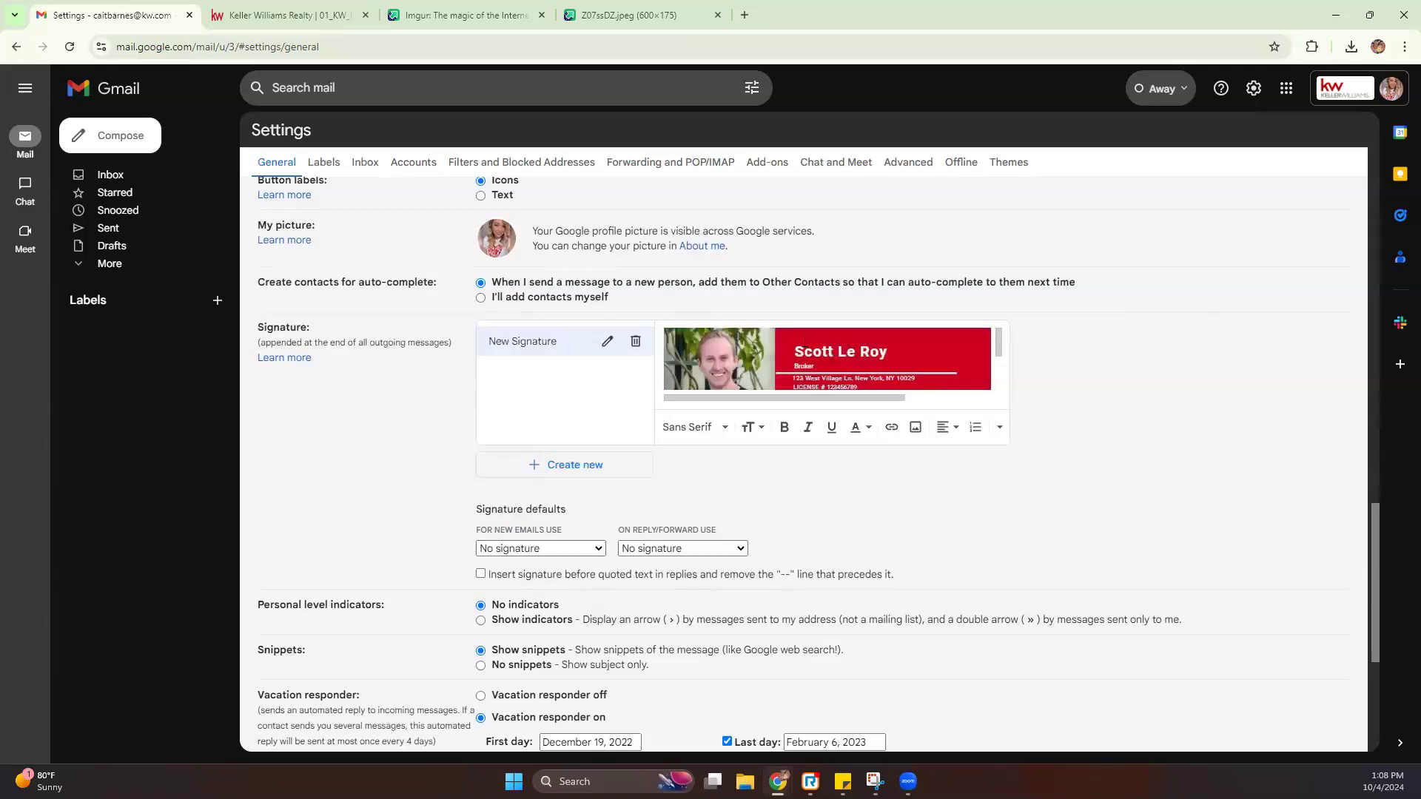
drag(475, 534, 584, 531)
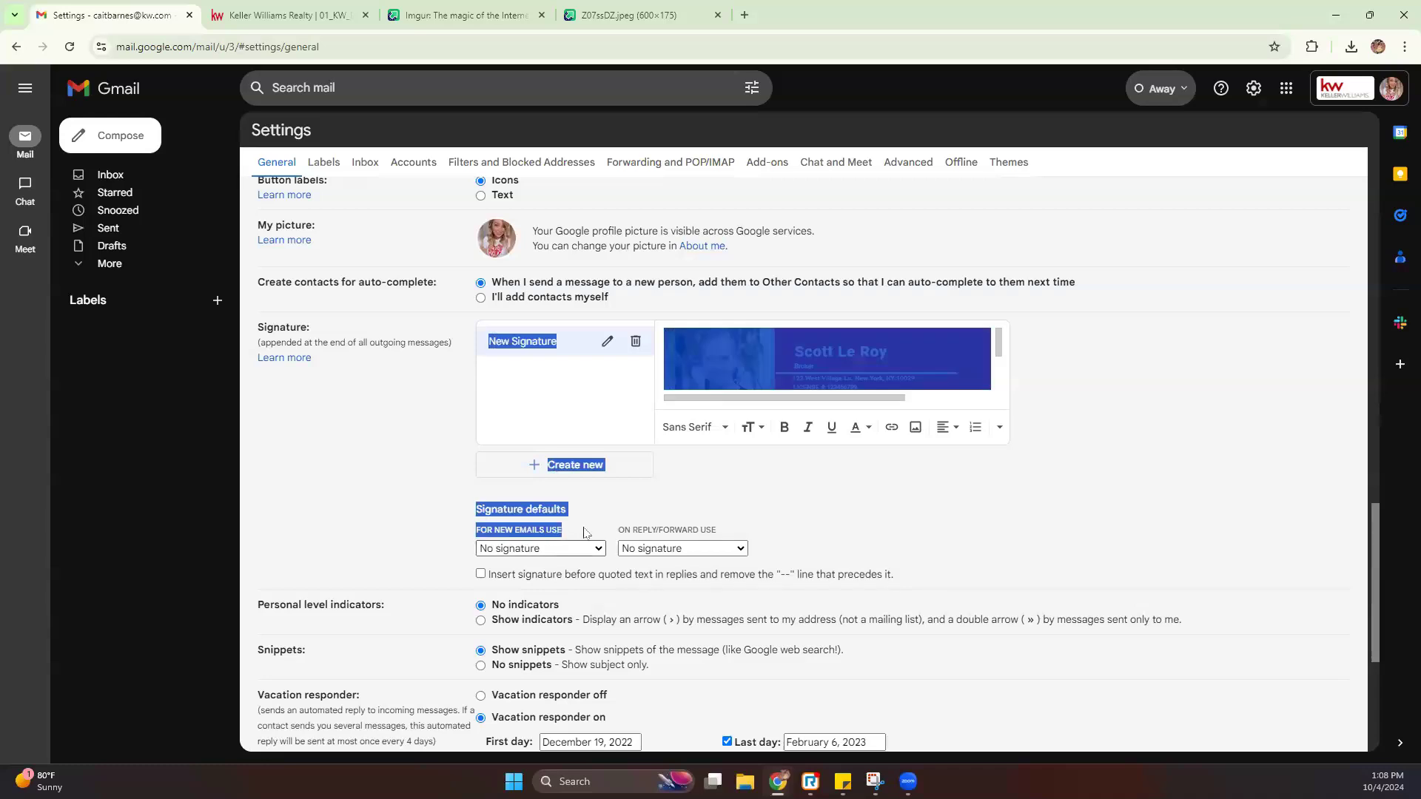
click(577, 548)
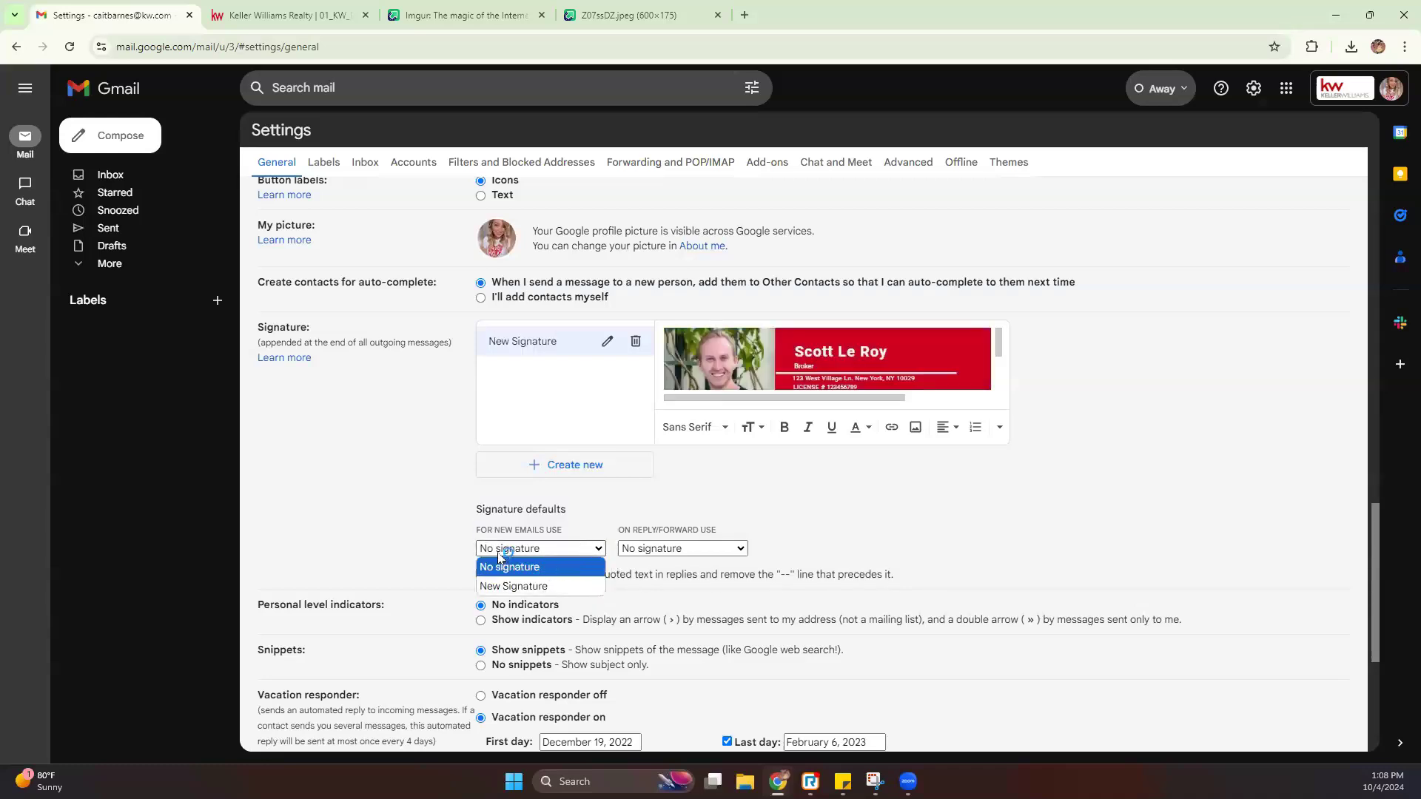
click(516, 587)
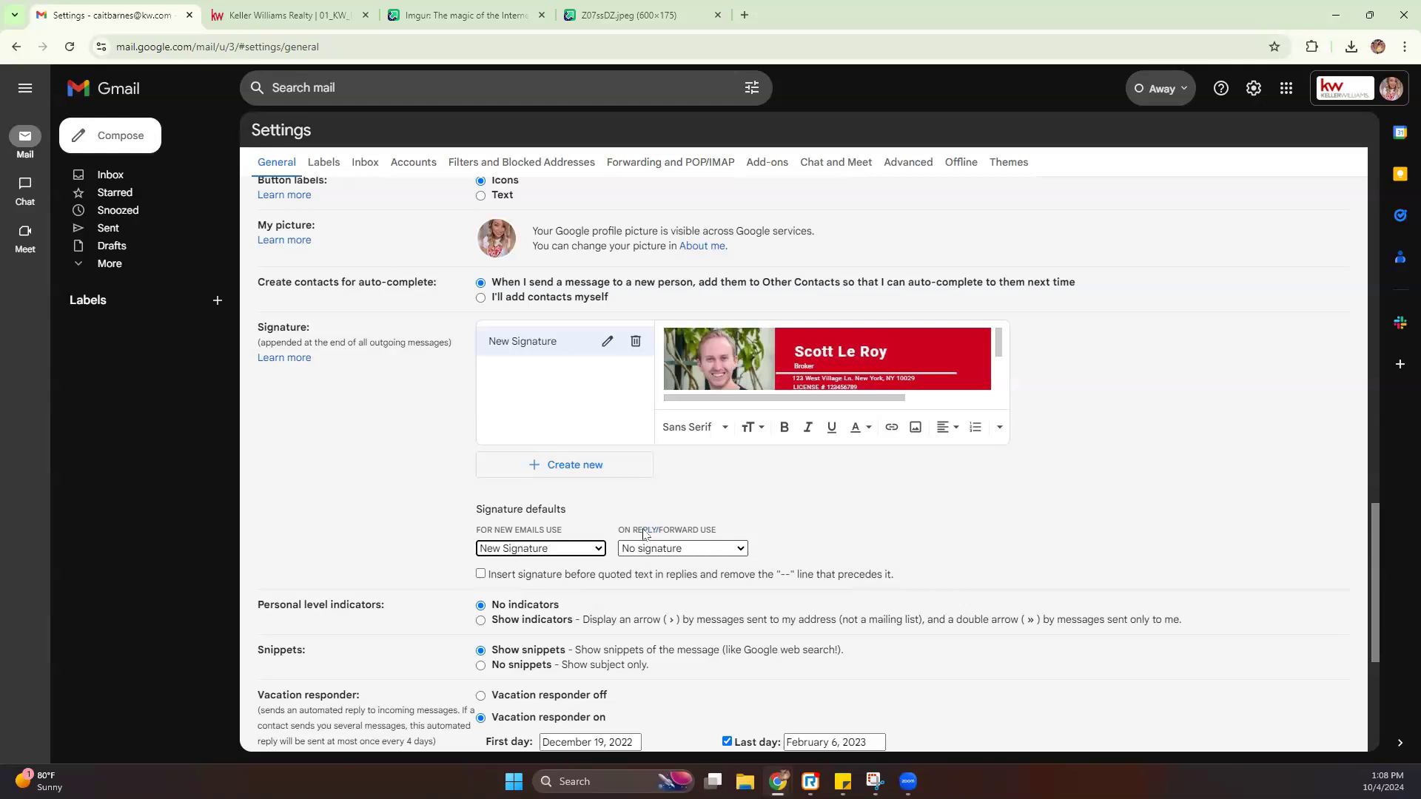
click(743, 548)
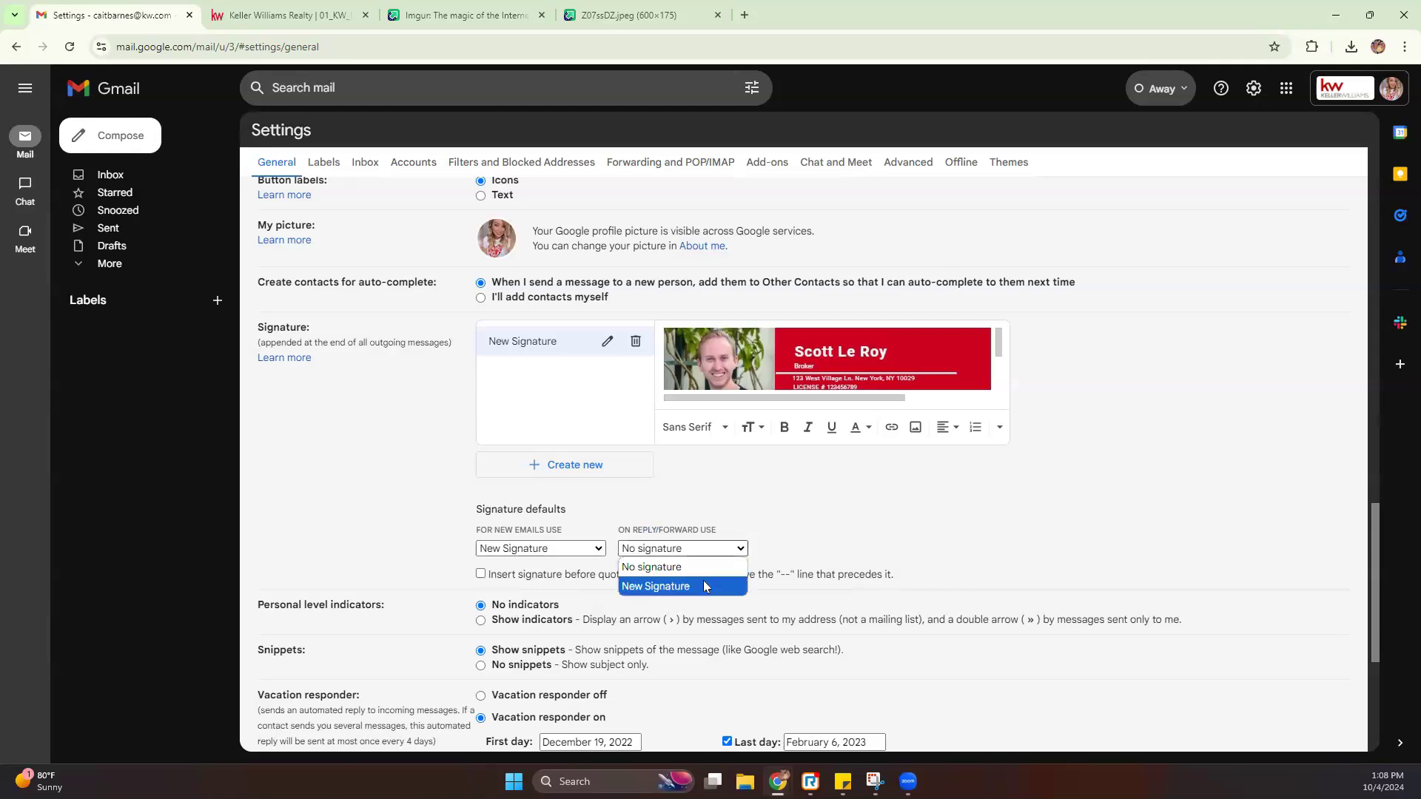
click(703, 580)
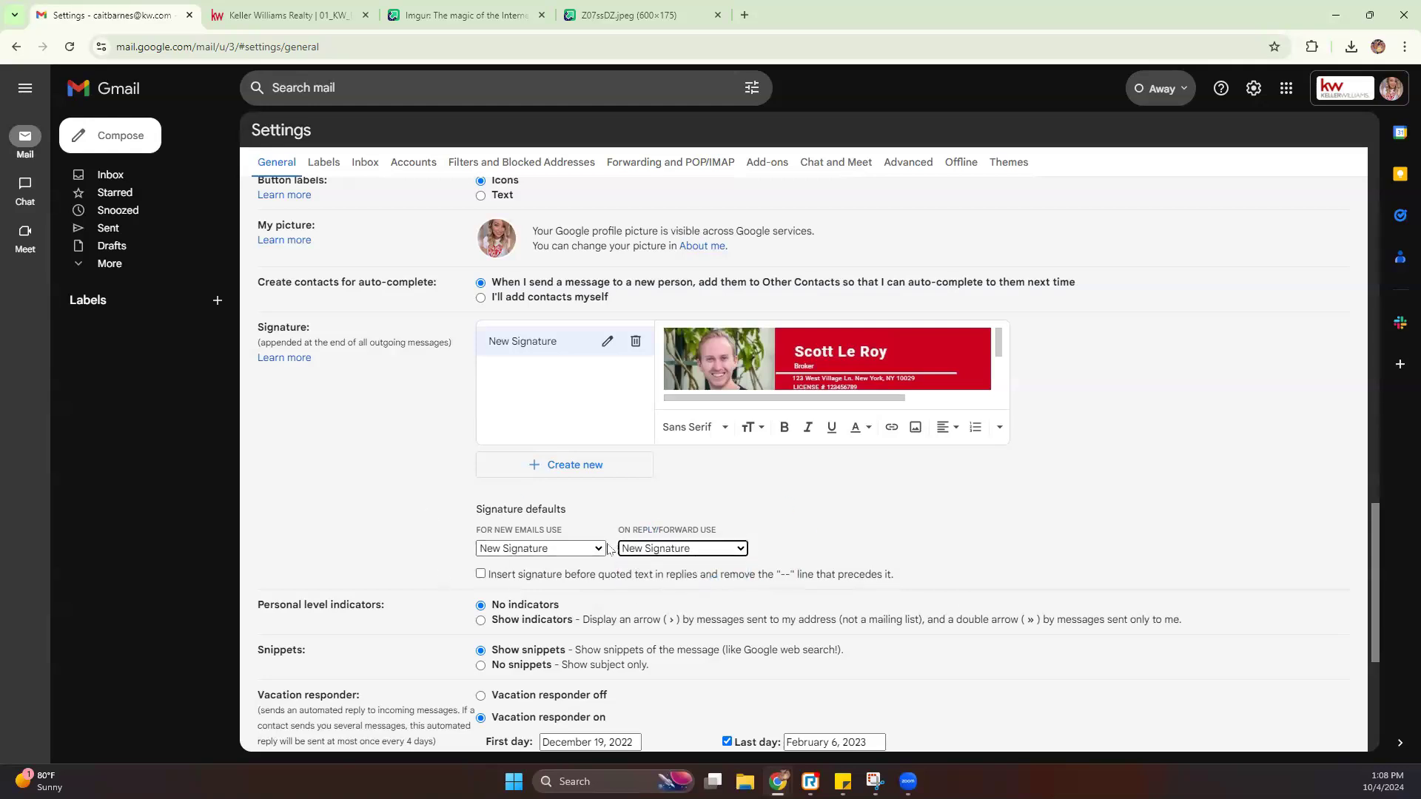
scroll(412, 548, down, 5)
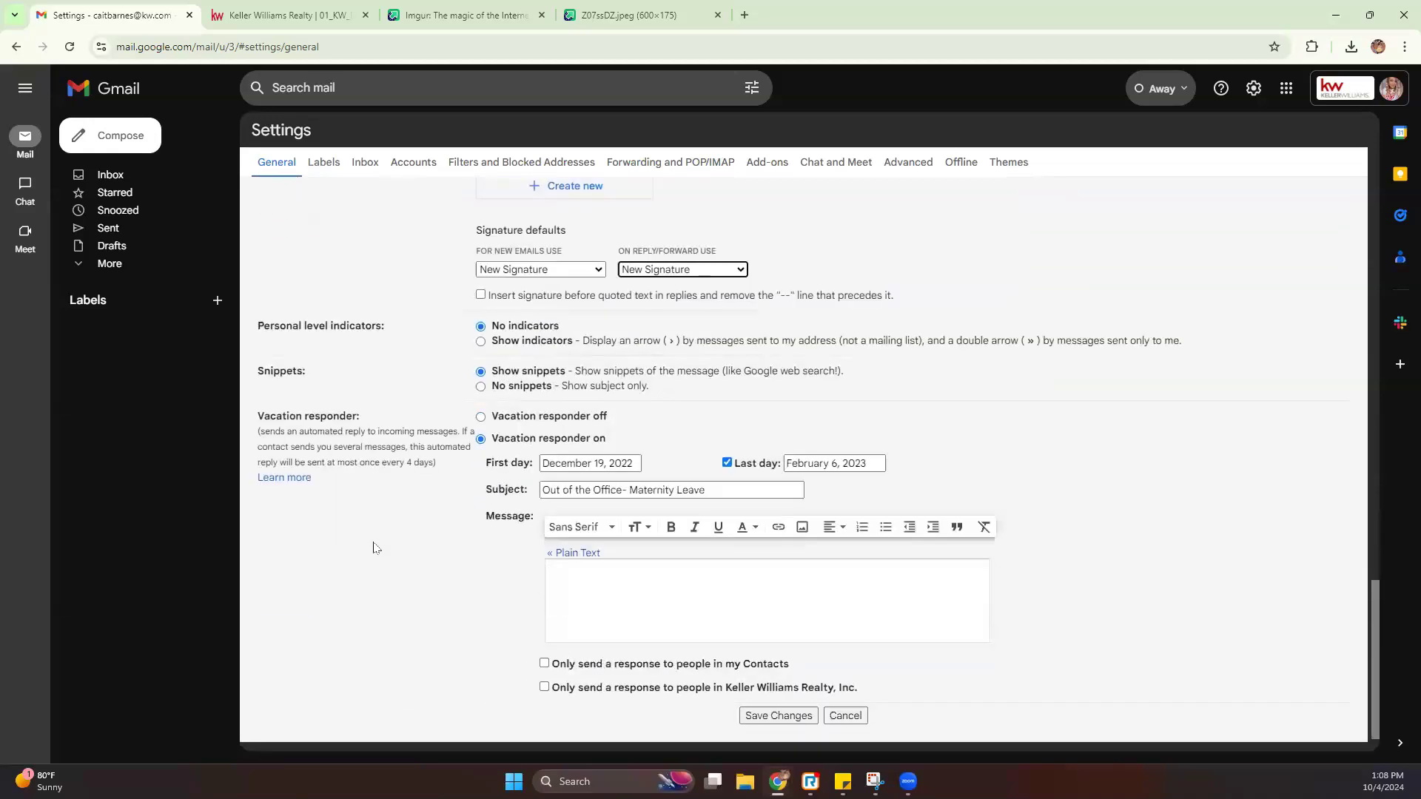
Save the settings, check that a new Compose message includes the signature, and discard the draft
click(765, 672)
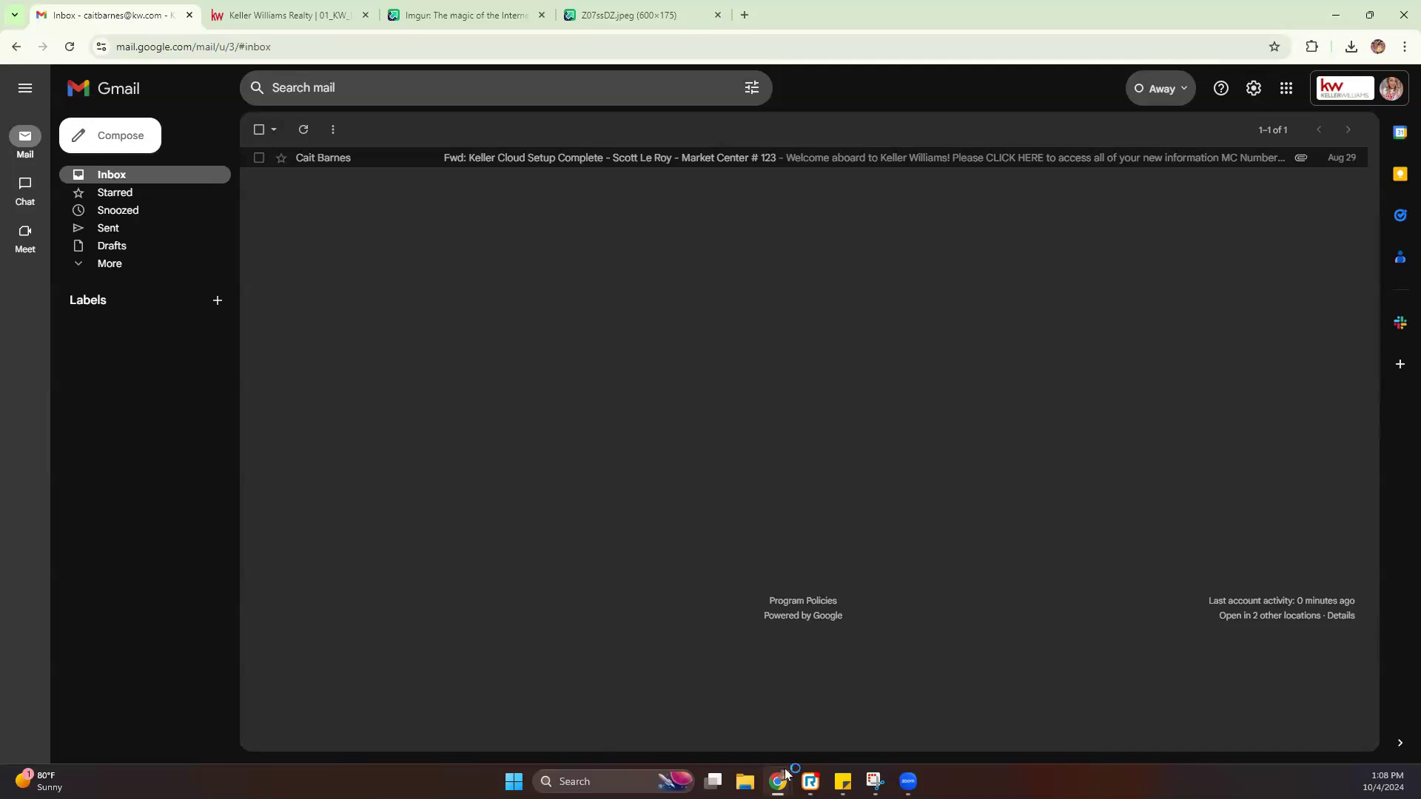
click(100, 137)
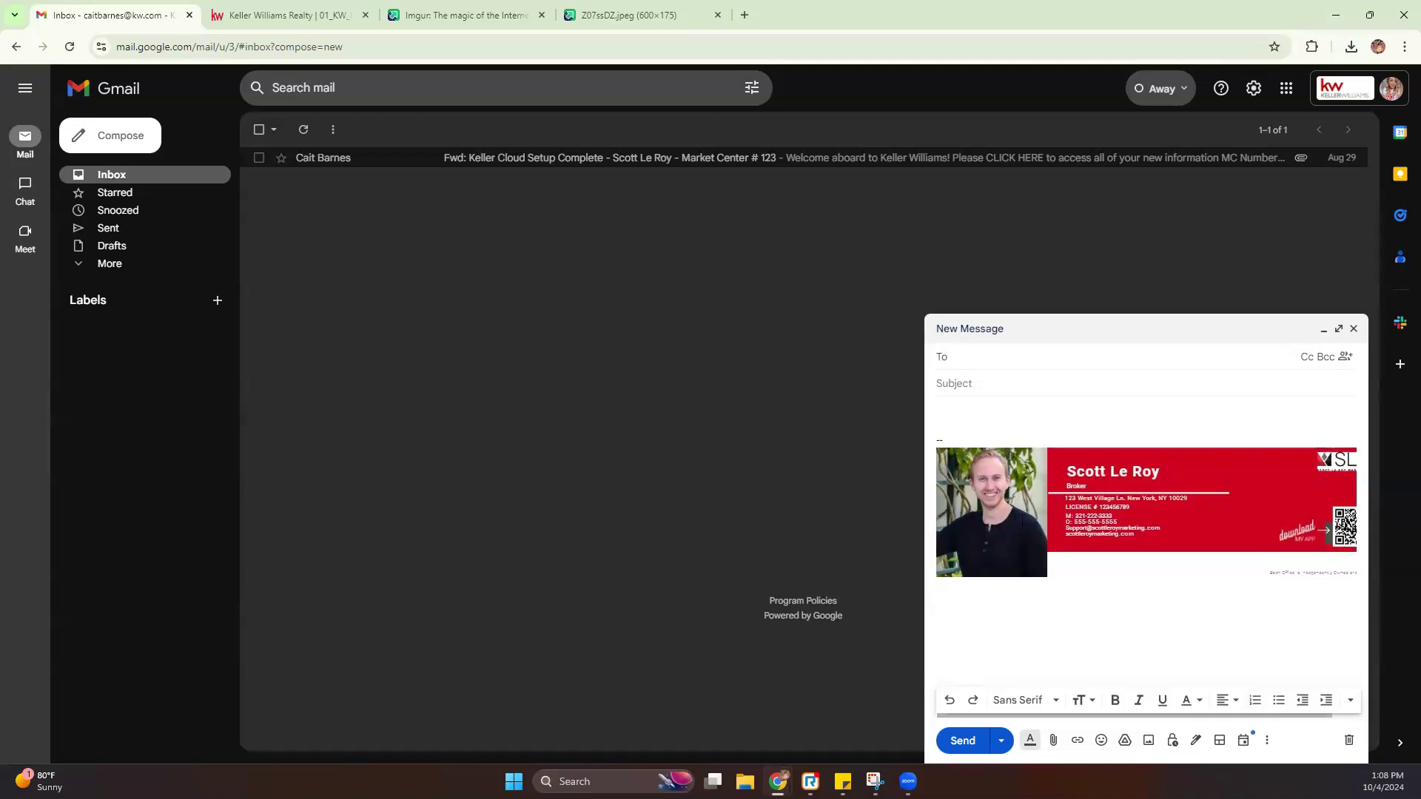
click(1348, 742)
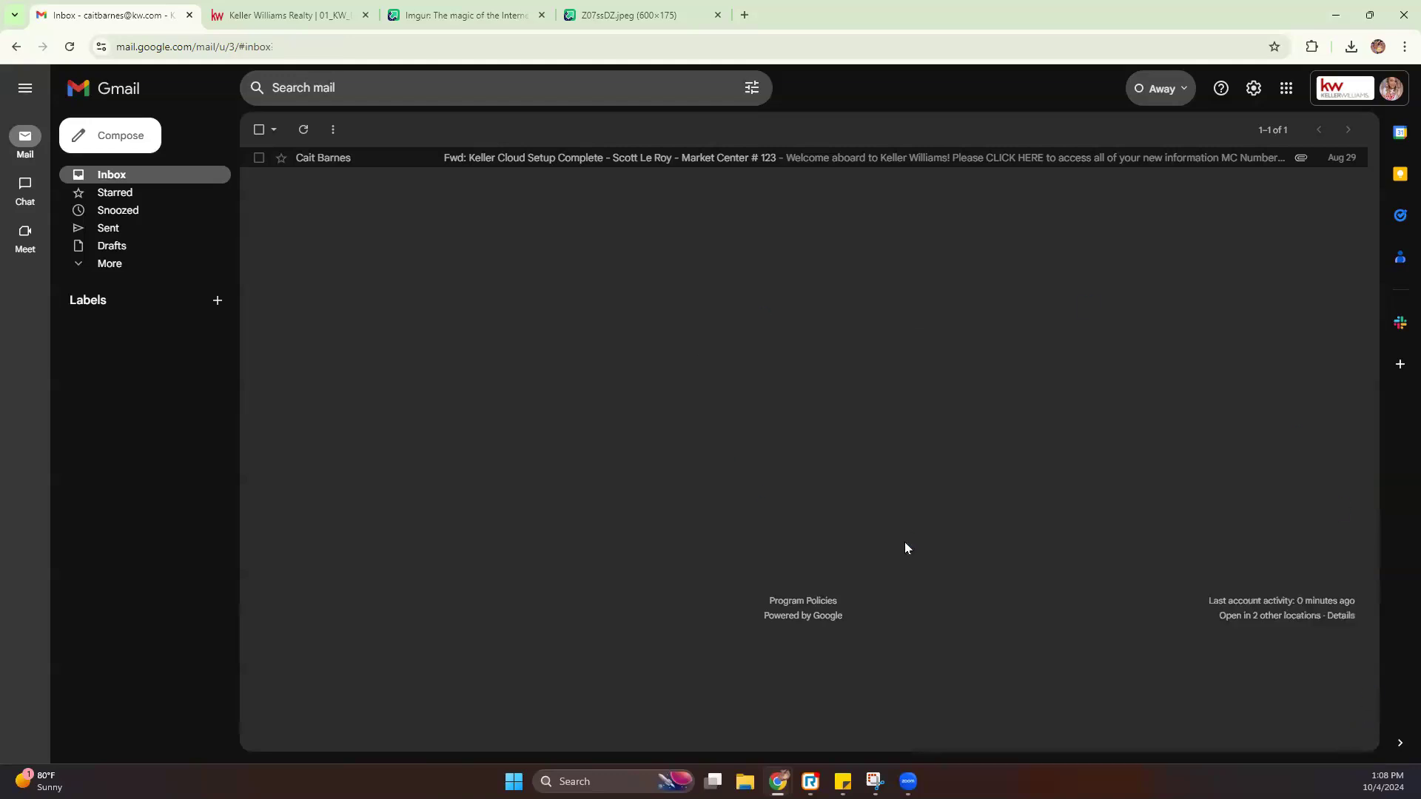